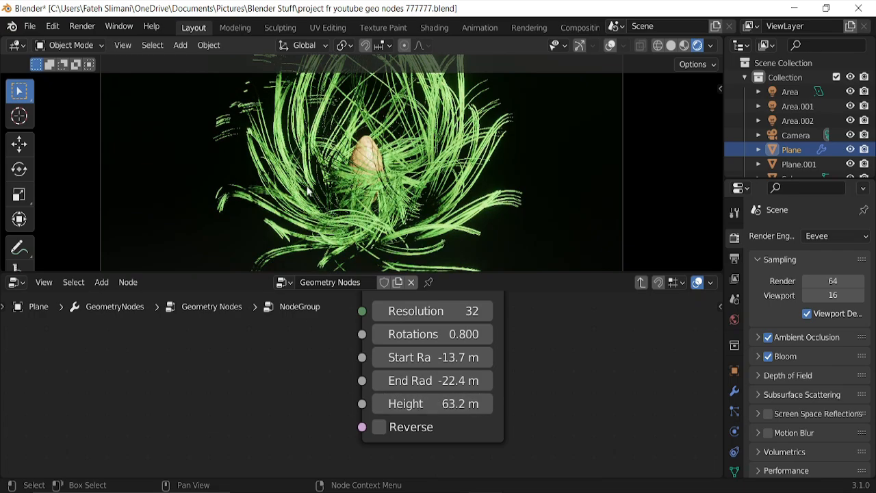
pyautogui.scroll(-2, 341, 175)
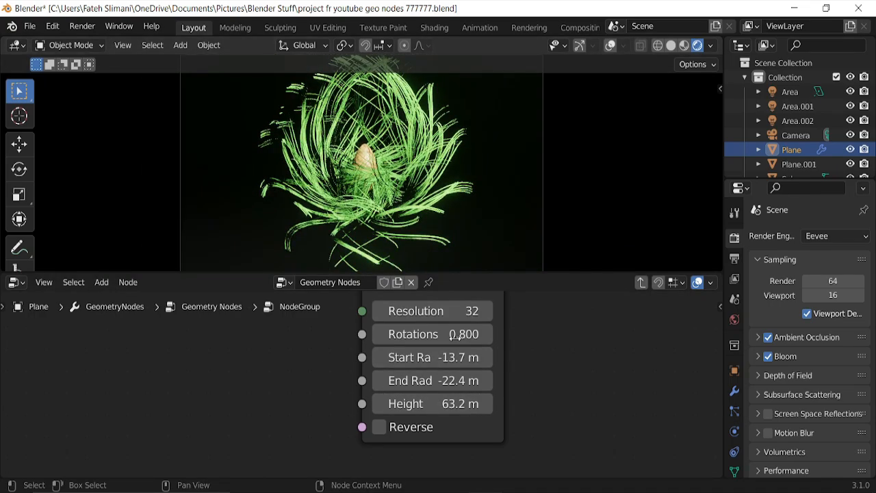
pyautogui.moveTo(431, 334)
pyautogui.mouseDown()
pyautogui.moveTo(383, 334)
pyautogui.moveTo(438, 334)
pyautogui.mouseUp()
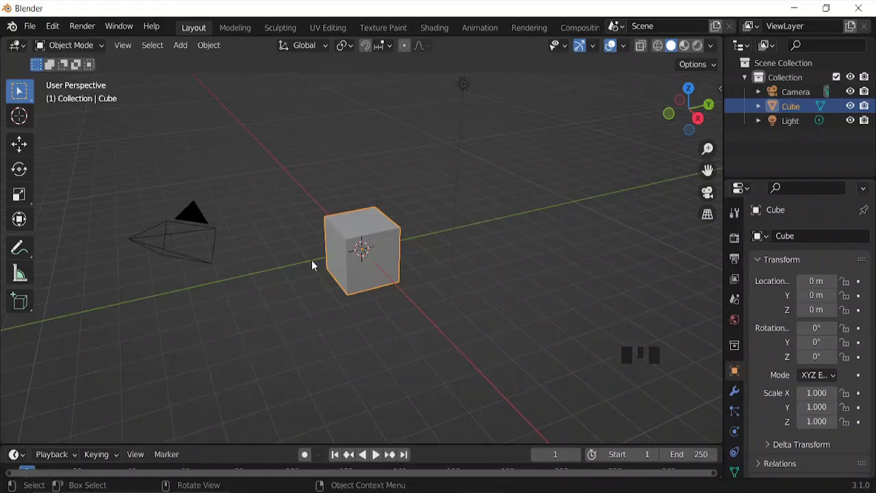
# Delete all the default objects from the scene and add a mesh plane.
pyautogui.press('a')
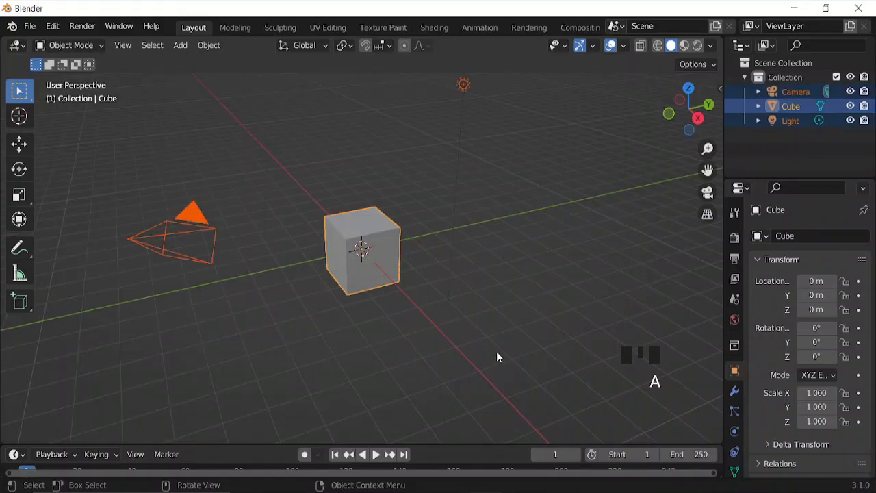
pyautogui.press('x')
pyautogui.click(467, 357)
pyautogui.hotkey('shift', 'a')
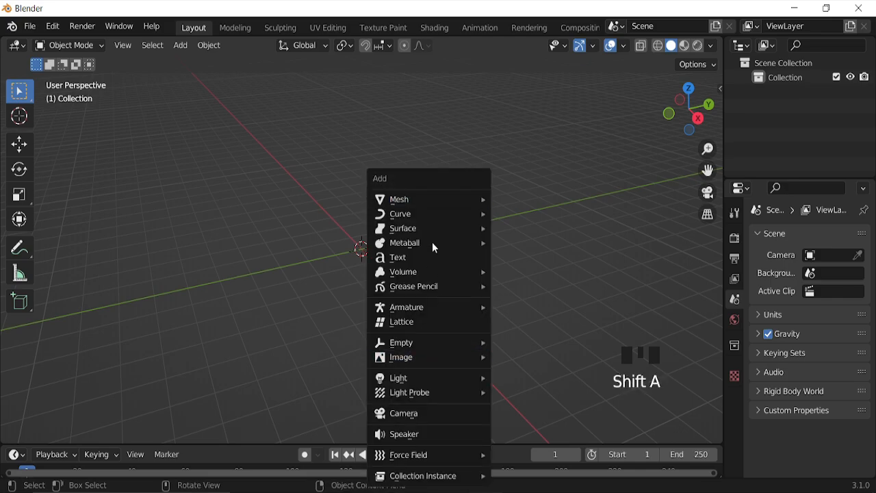
pyautogui.moveTo(447, 203)
pyautogui.click(527, 199)
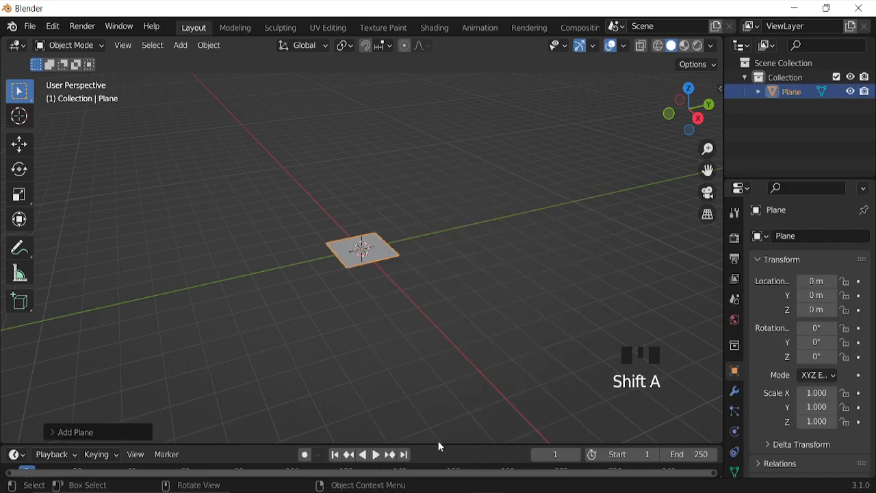
# Turn the enlarged timeline area into a Geometry Node Editor, create a new node tree for the plane and hide the sidebar.
pyautogui.moveTo(438, 443); pyautogui.dragTo(403, 261)
pyautogui.click(16, 261)
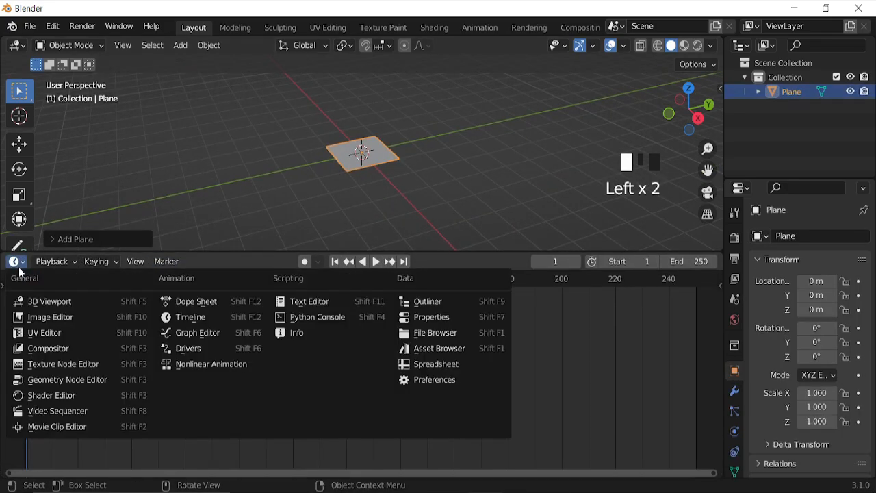
pyautogui.click(62, 379)
pyautogui.click(356, 264)
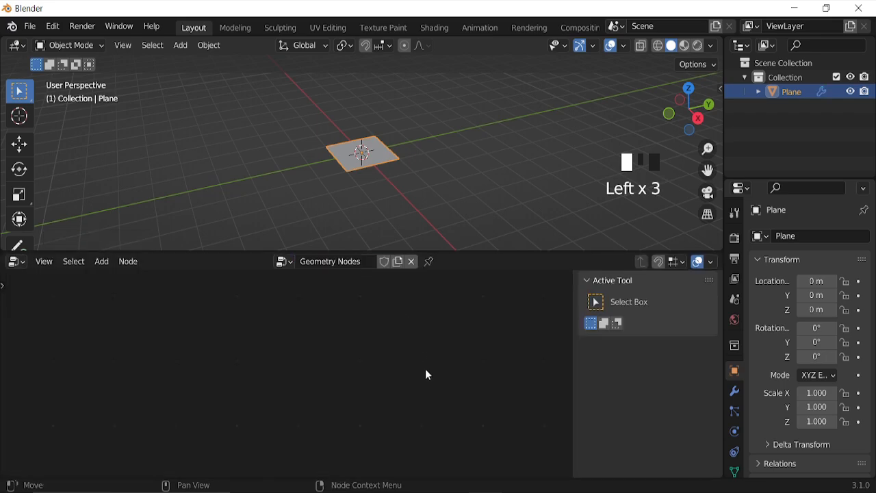
pyautogui.press('n')
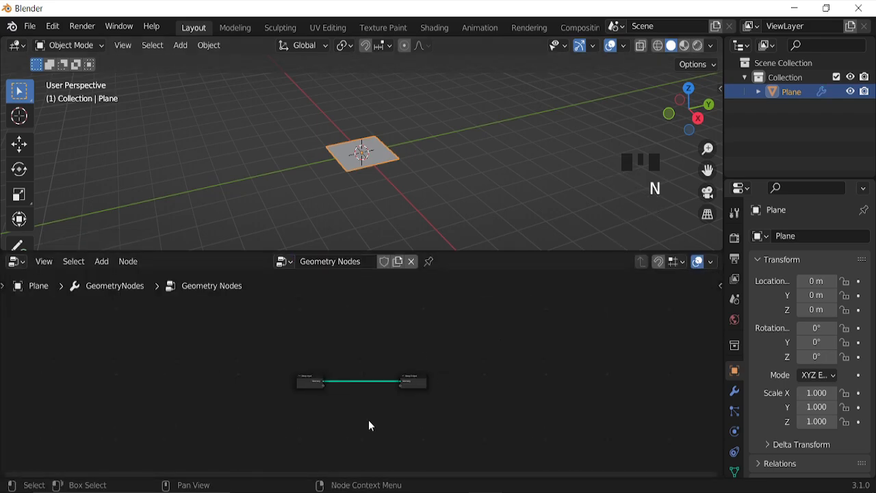
# Replace the Group Input node with an Ico Sphere node and connect its Mesh output to the Group Output's Geometry.
pyautogui.scroll(10, 366, 416)
pyautogui.scroll(4, 363, 414)
pyautogui.moveTo(209, 406); pyautogui.dragTo(302, 373, button='middle')
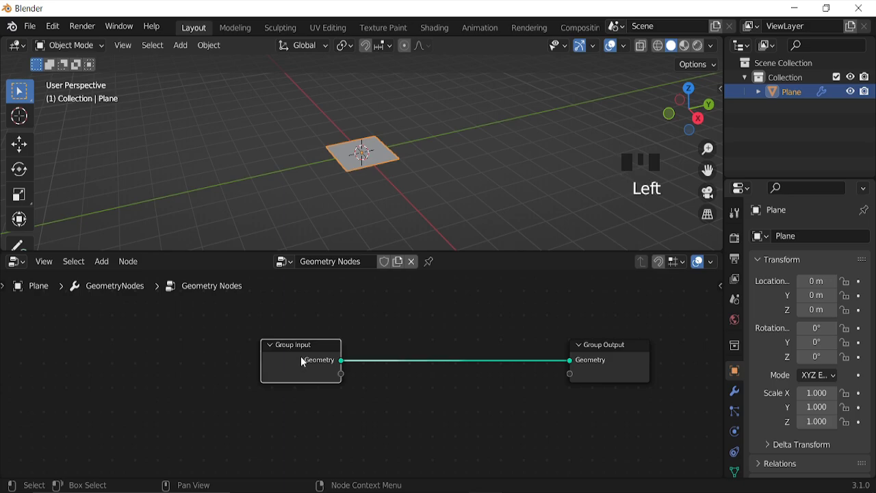
pyautogui.press('x')
pyautogui.hotkey('shift', 'a')
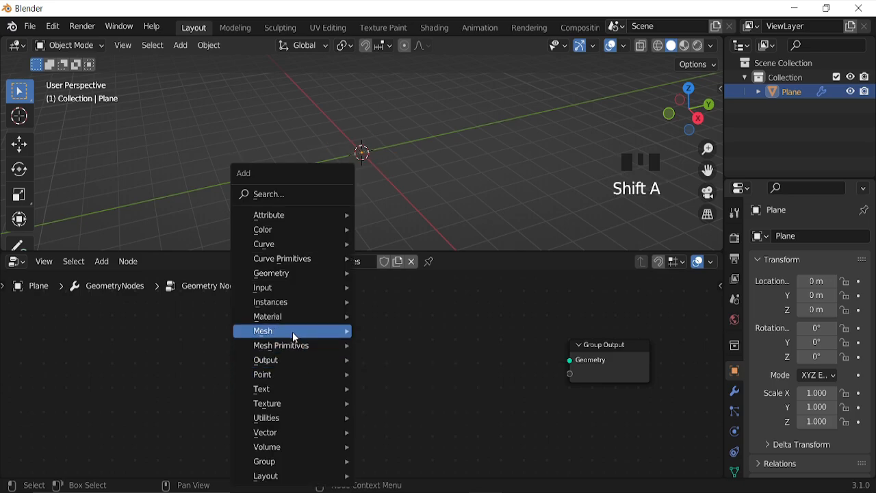
pyautogui.moveTo(302, 348)
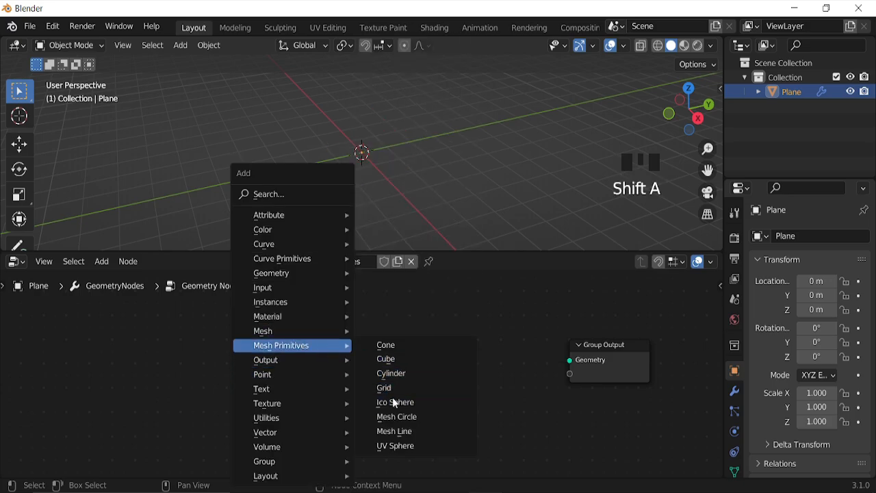
pyautogui.click(395, 404)
pyautogui.click(266, 349)
pyautogui.moveTo(330, 364); pyautogui.dragTo(540, 340)
# Enable the Cavity option in the 3D viewport's shading settings.
pyautogui.scroll(3, 577, 197)
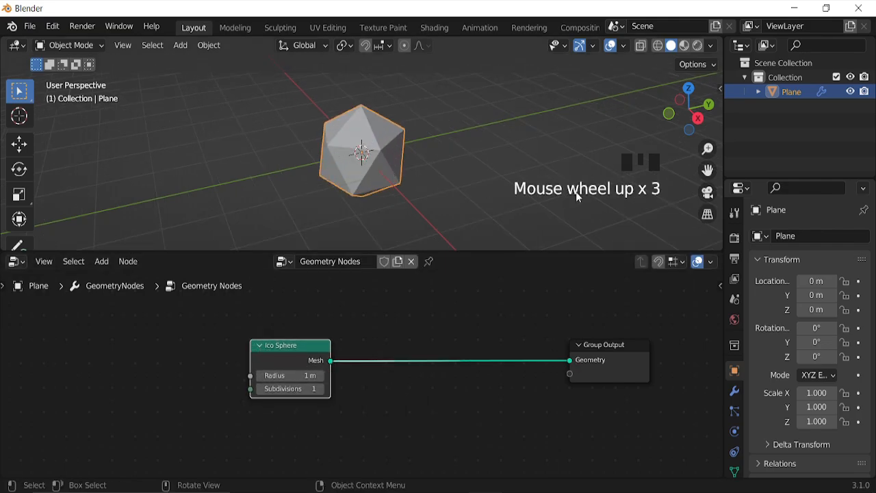
pyautogui.click(711, 45)
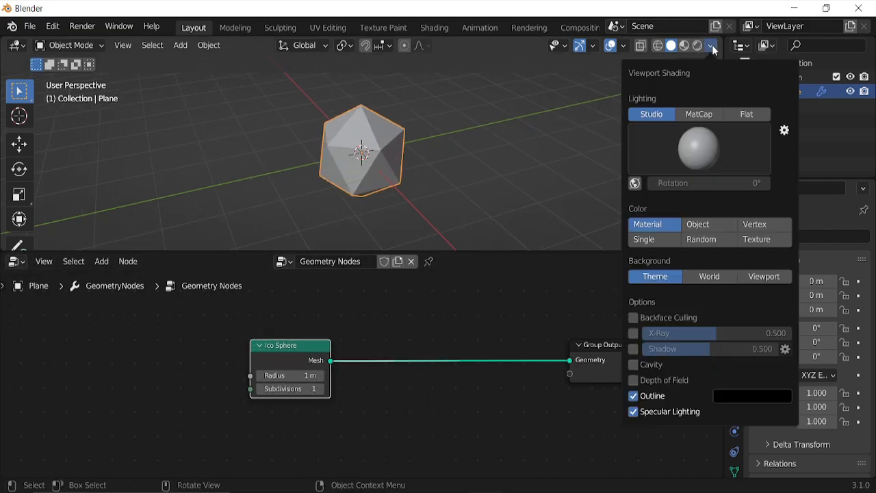
pyautogui.click(634, 364)
pyautogui.scroll(2, 364, 167)
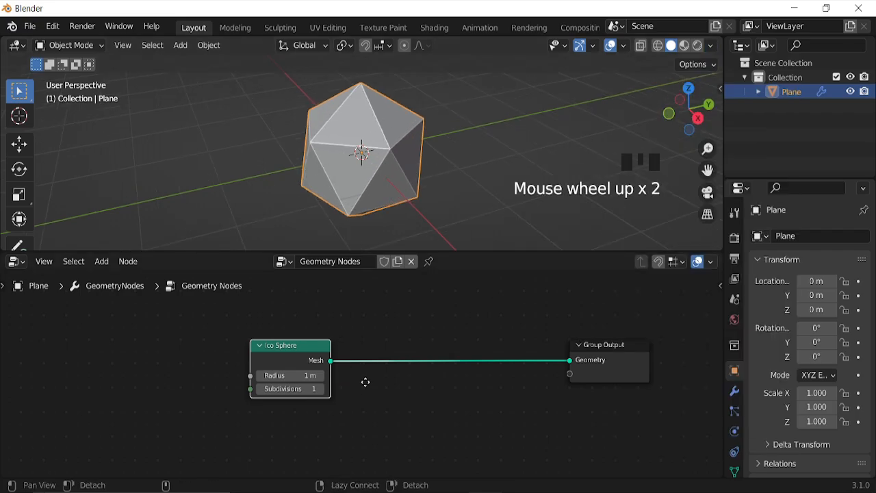
# Set the Ico Sphere node's subdivisions to 2 and its radius to 0.8 m.
pyautogui.scroll(4, 340, 407)
pyautogui.click(347, 406)
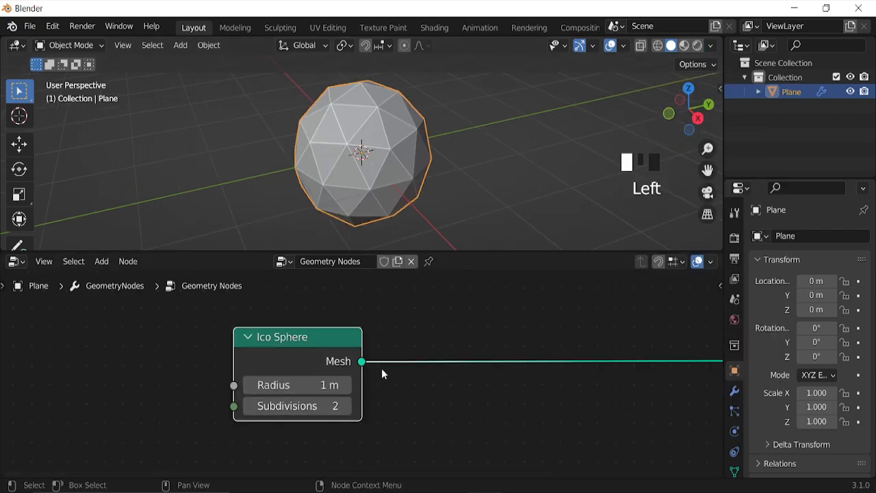
pyautogui.click(383, 372)
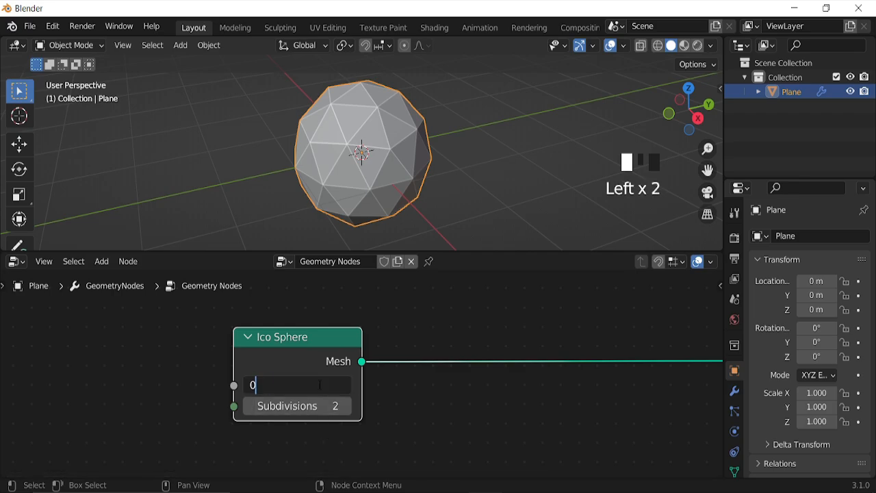
pyautogui.write('0.8')
pyautogui.press('Return')
# Insert a Subdivide Mesh node between the Ico Sphere and Group Output nodes.
pyautogui.moveTo(467, 383); pyautogui.dragTo(364, 368, button='middle')
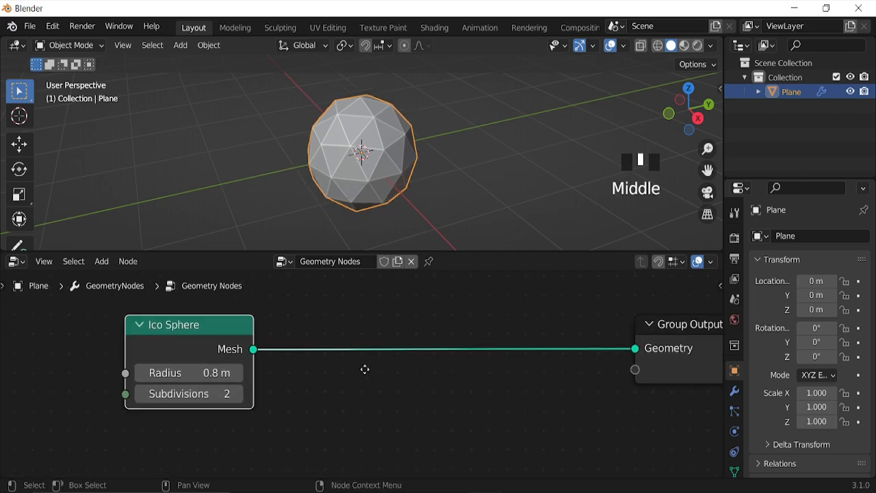
pyautogui.hotkey('shift', 'a')
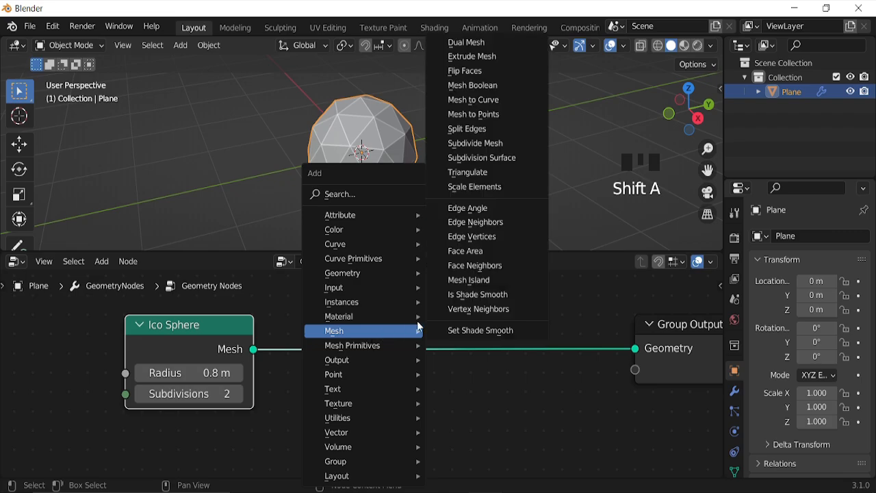
pyautogui.moveTo(374, 330)
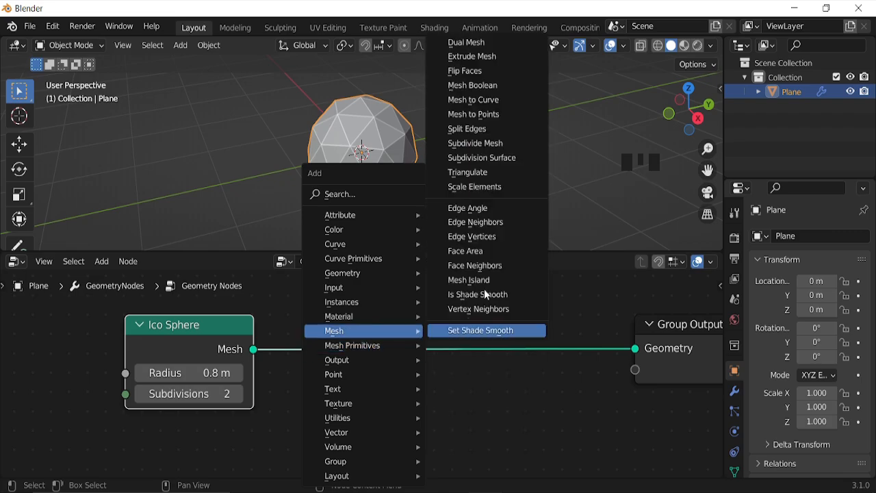
pyautogui.click(465, 141)
pyautogui.click(297, 377)
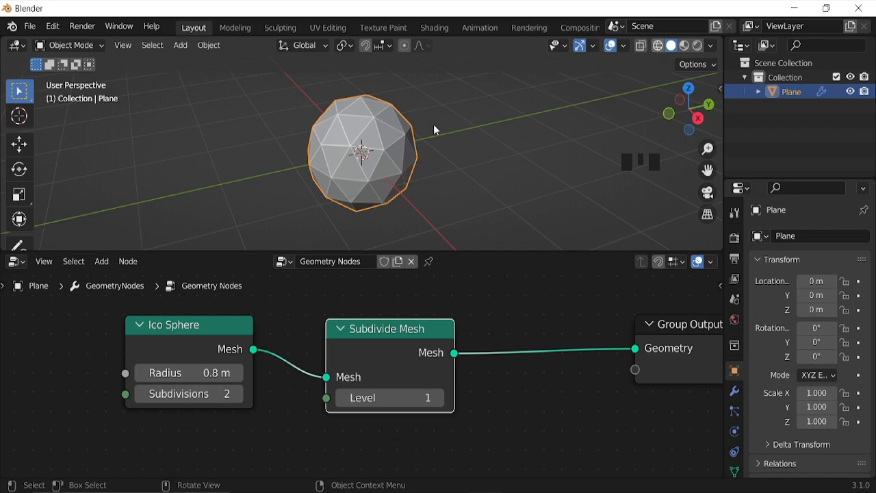
# Try Subdivide Mesh at level 2 in wireframe, restore level 1, toggle the node's mute on and off, and return to solid shading.
pyautogui.scroll(5, 370, 165)
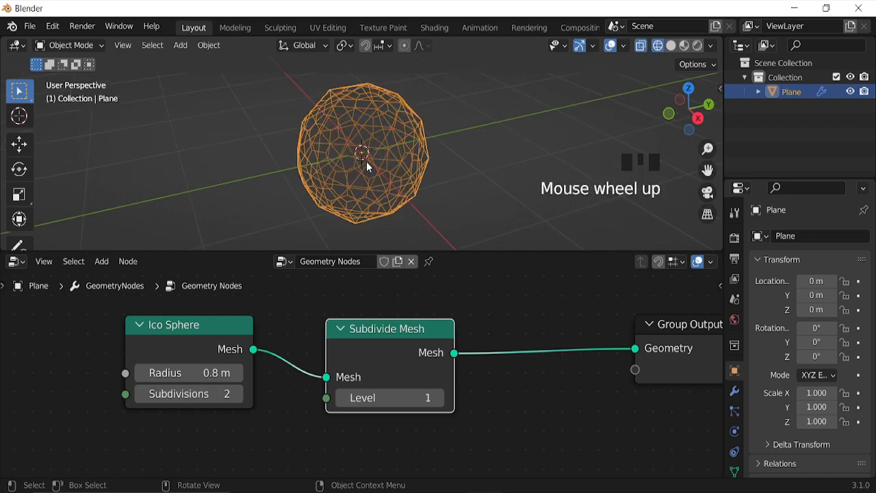
pyautogui.click(437, 401)
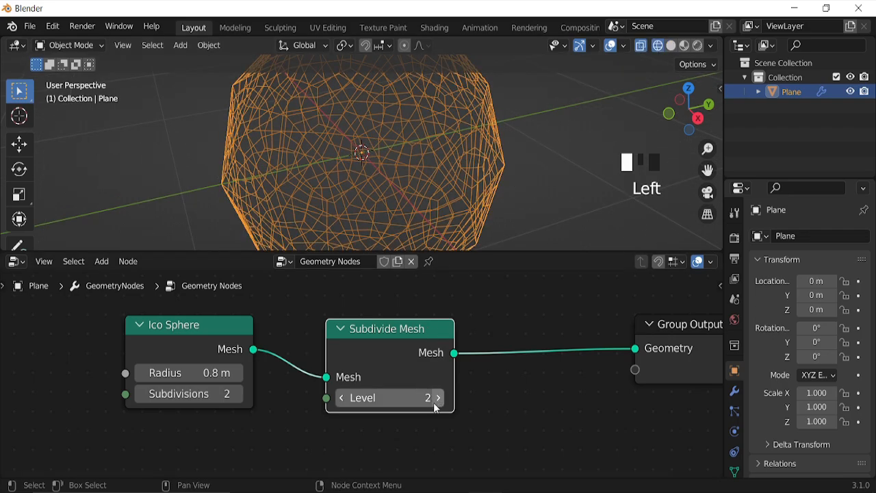
pyautogui.click(341, 401)
pyautogui.click(397, 339)
pyautogui.press('m')
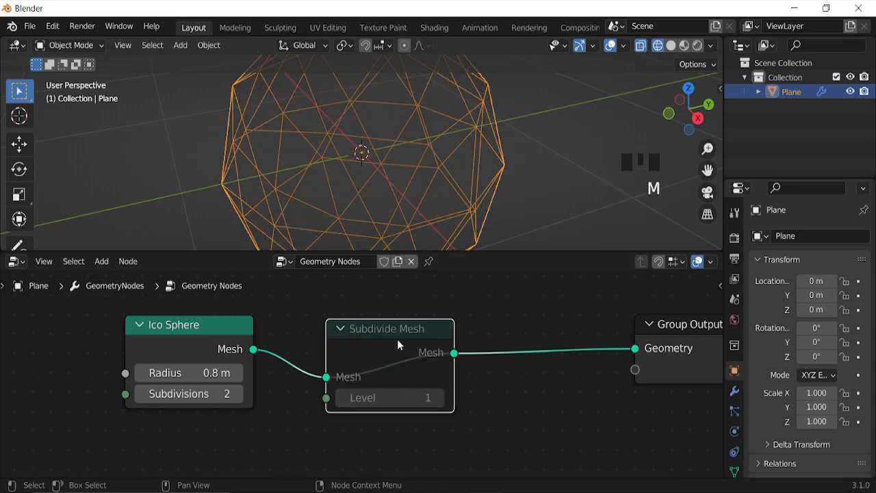
pyautogui.press('m')
pyautogui.click(670, 46)
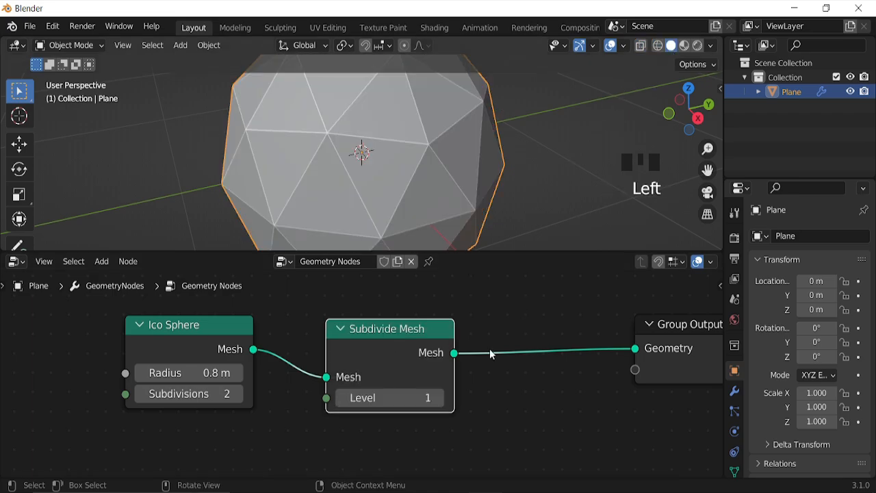
# Mute the Subdivide Mesh node.
pyautogui.scroll(-8, 486, 394)
pyautogui.moveTo(485, 395); pyautogui.dragTo(366, 372, button='middle')
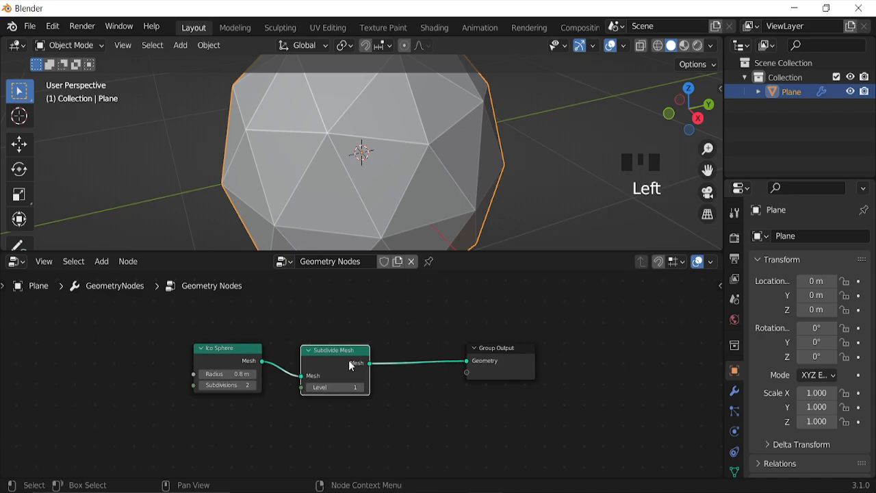
pyautogui.press('m')
# Make room before the Group Output and insert a Dual Mesh node between it and Subdivide Mesh.
pyautogui.moveTo(496, 355); pyautogui.dragTo(611, 346)
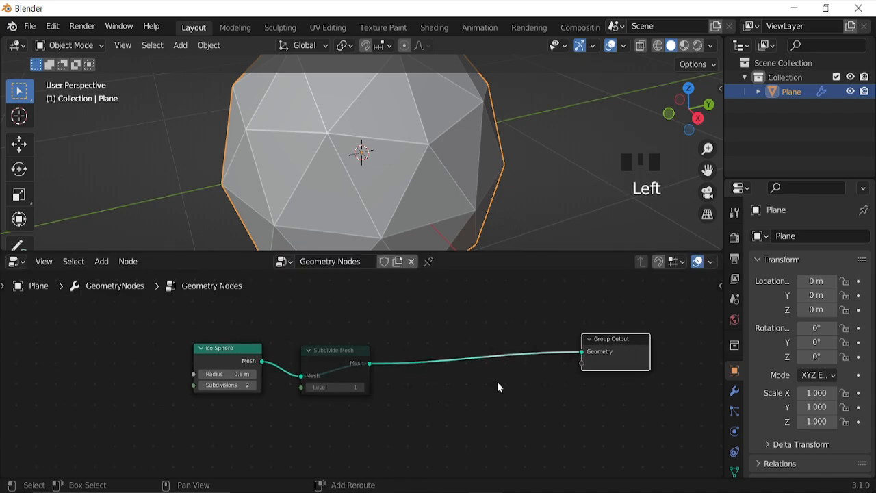
pyautogui.hotkey('shift', 'a')
pyautogui.moveTo(458, 330)
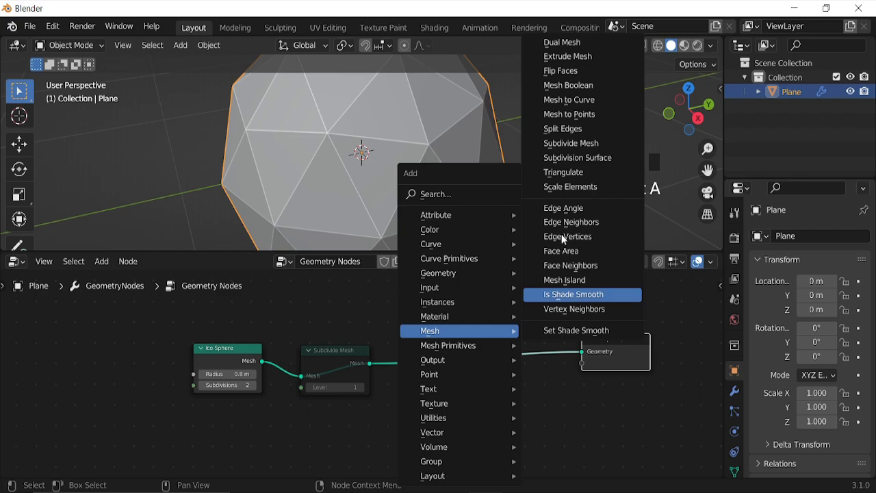
pyautogui.click(557, 42)
pyautogui.click(406, 345)
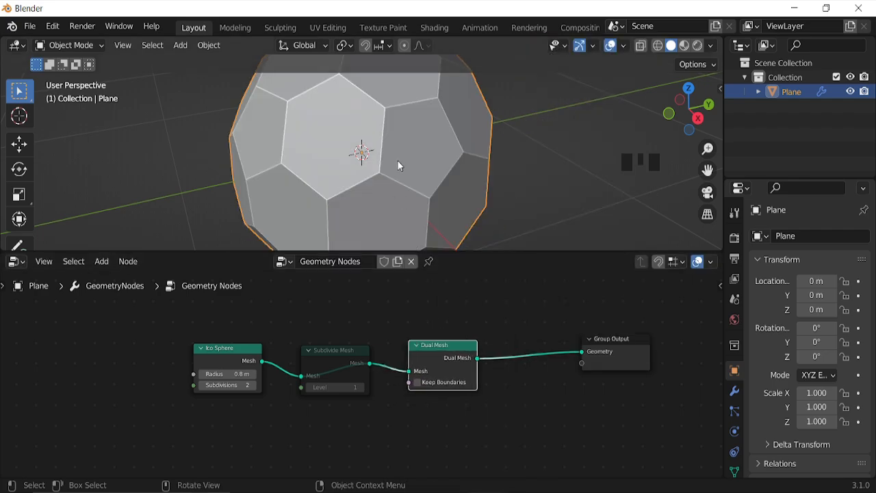
# Move the Group Output node farther away and insert a Scale Elements node between Dual Mesh and Group Output.
pyautogui.scroll(-2, 398, 164)
pyautogui.moveTo(372, 173); pyautogui.dragTo(417, 171, button='middle')
pyautogui.moveTo(508, 405); pyautogui.dragTo(475, 396, button='middle')
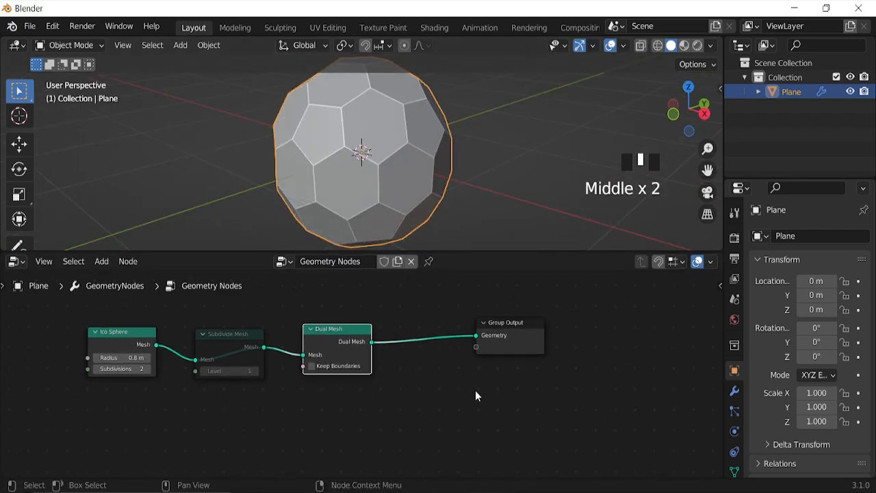
pyautogui.moveTo(539, 332); pyautogui.dragTo(604, 333)
pyautogui.hotkey('shift', 'a')
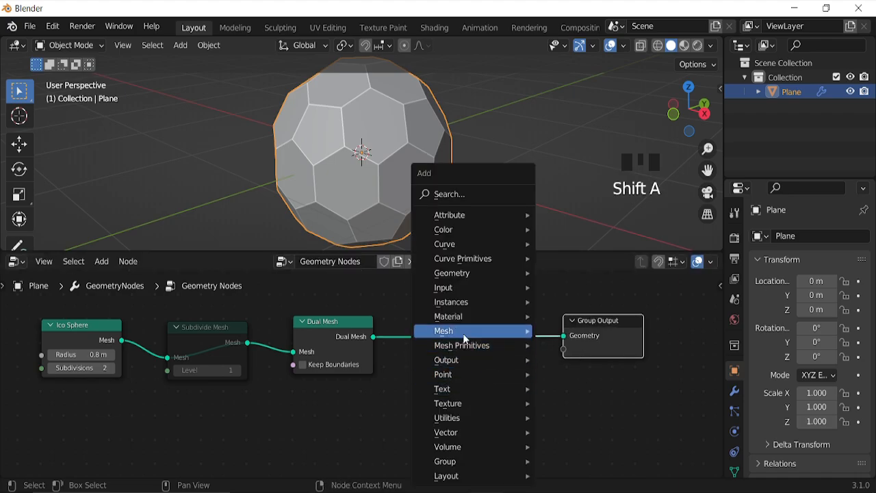
pyautogui.moveTo(464, 338)
pyautogui.click(590, 189)
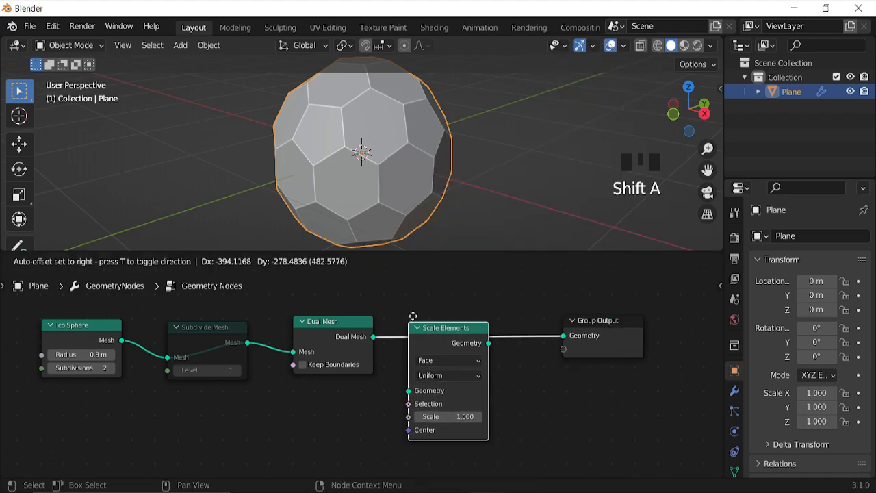
pyautogui.click(421, 328)
# Add an Index input node below the node chain and connect its output to the Scale input of Scale Elements.
pyautogui.scroll(-2, 395, 410)
pyautogui.moveTo(395, 411); pyautogui.dragTo(432, 390, button='middle')
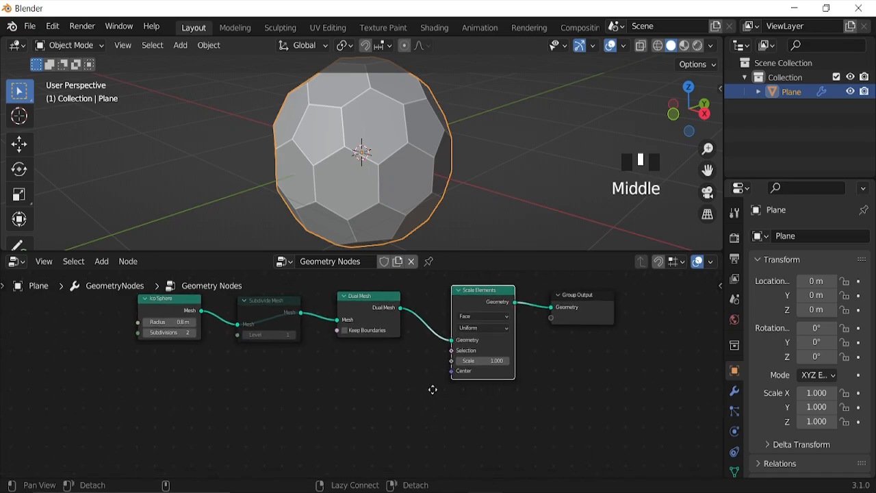
pyautogui.hotkey('shift', 'a')
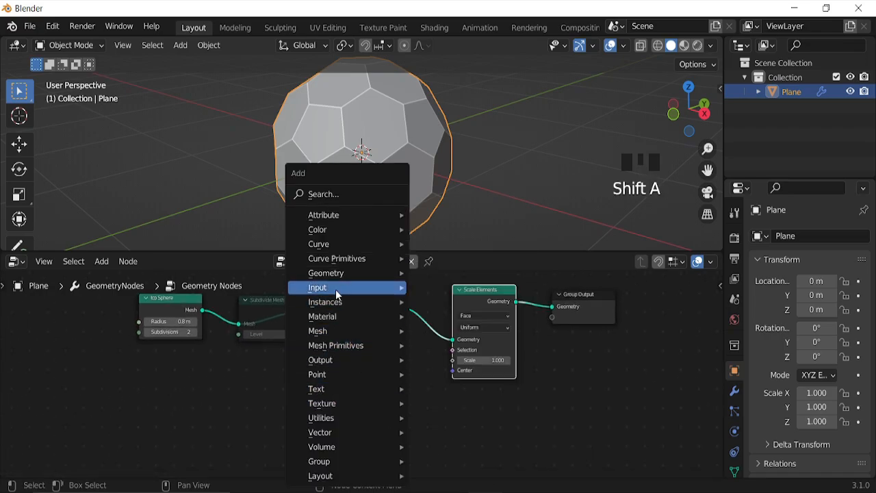
pyautogui.moveTo(335, 289)
pyautogui.click(450, 230)
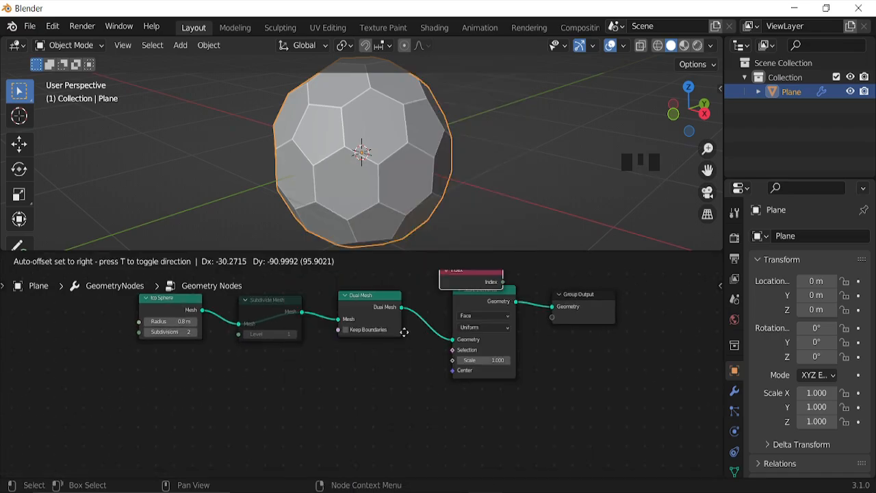
pyautogui.click(215, 404)
pyautogui.moveTo(251, 411); pyautogui.dragTo(458, 363)
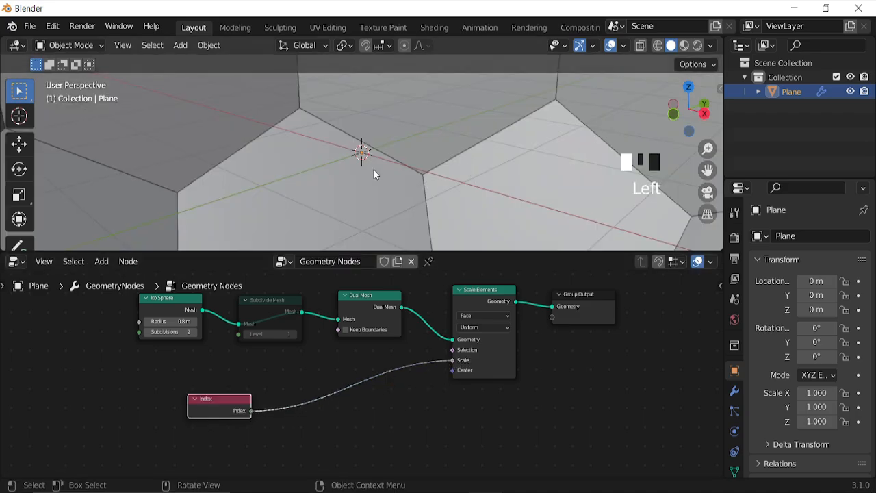
# Insert a Math node between Index and the Scale input of Scale Elements and set its operation to Compare.
pyautogui.scroll(-12, 400, 180)
pyautogui.scroll(-6, 396, 171)
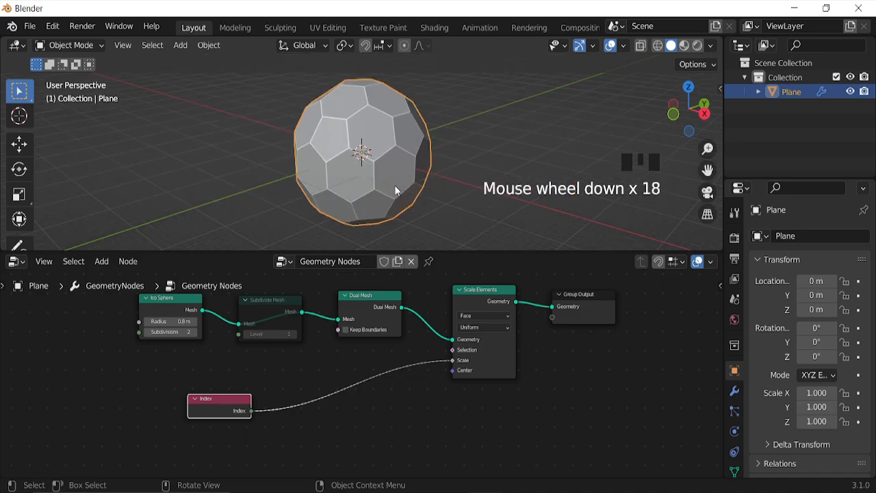
pyautogui.scroll(7, 397, 195)
pyautogui.moveTo(386, 462); pyautogui.dragTo(420, 381, button='middle')
pyautogui.hotkey('shift', 'a')
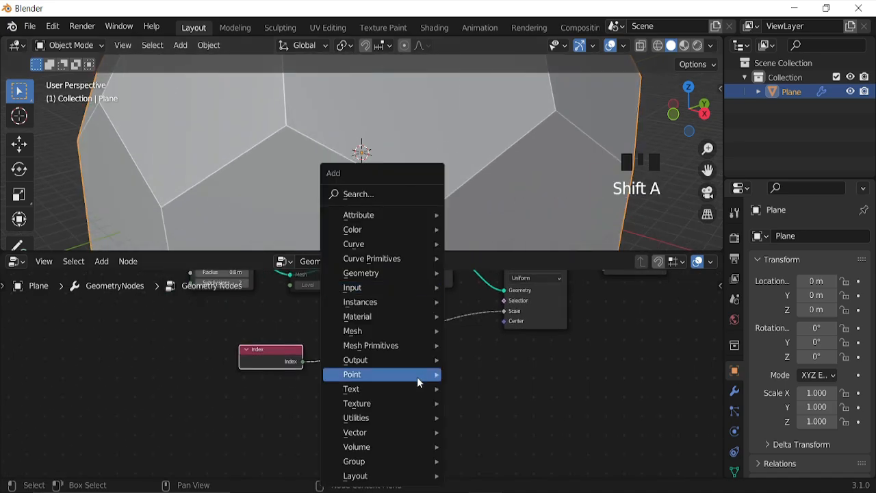
pyautogui.moveTo(394, 418)
pyautogui.click(479, 373)
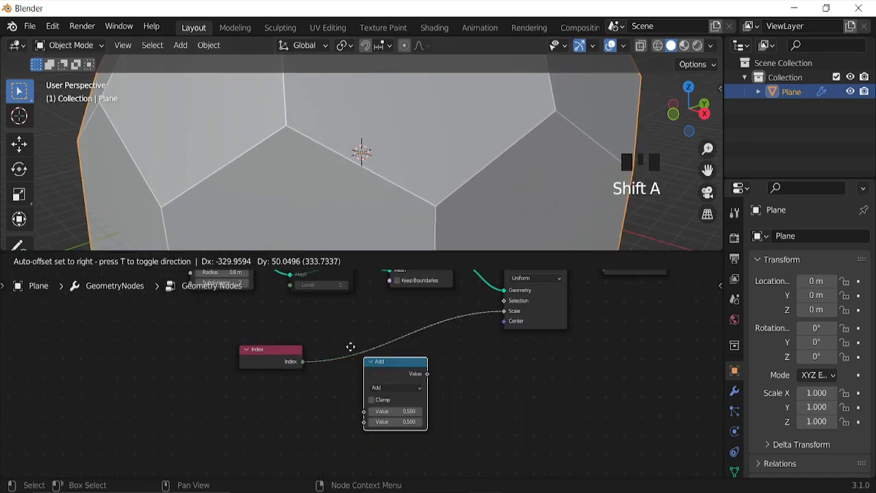
pyautogui.click(342, 329)
pyautogui.scroll(8, 414, 411)
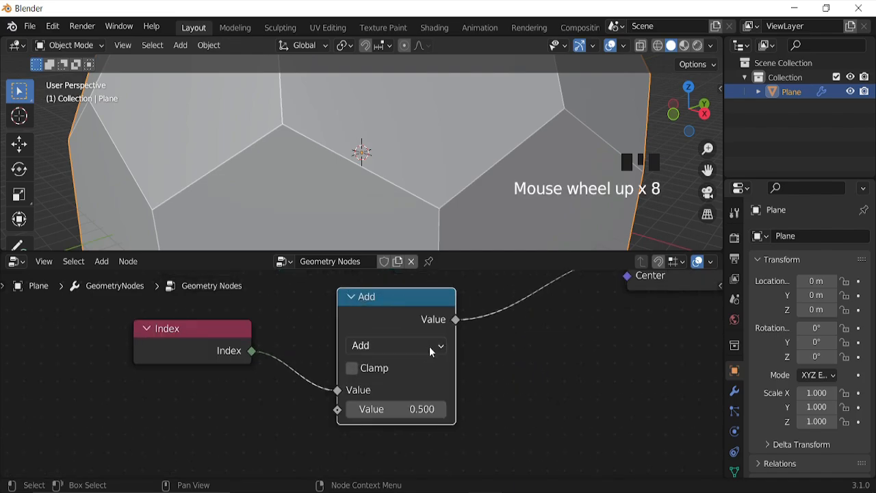
pyautogui.click(428, 347)
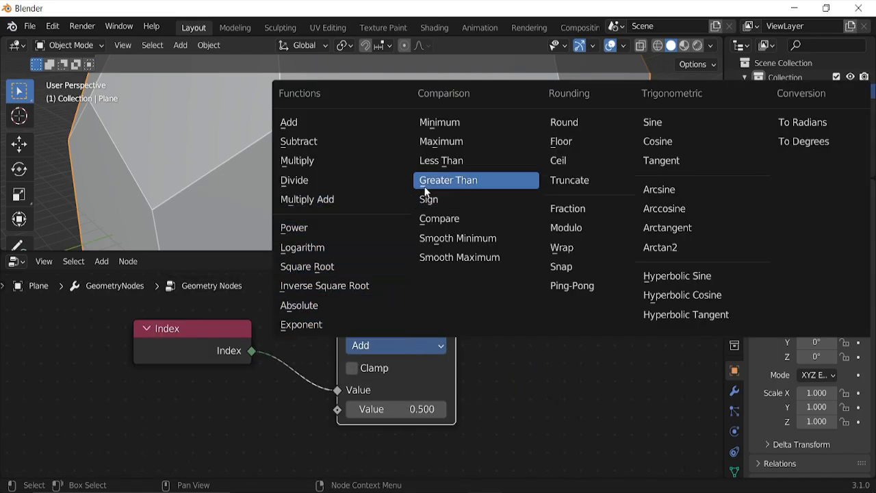
pyautogui.click(448, 219)
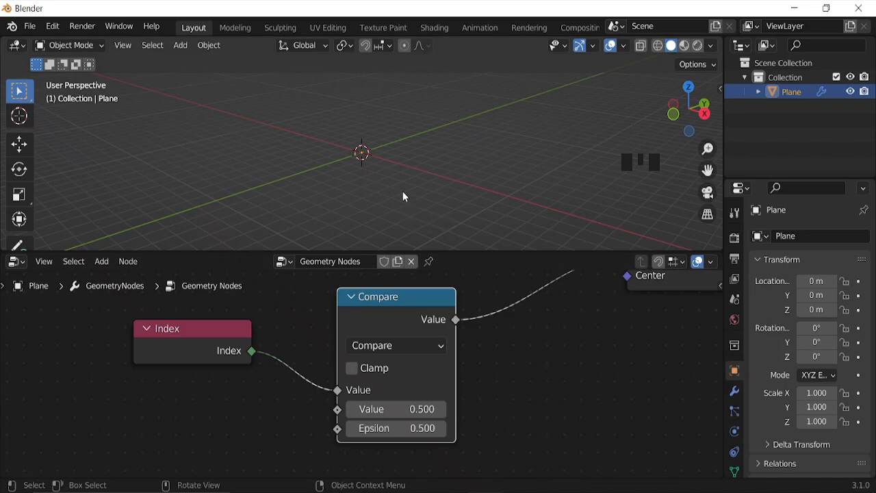
# Set the Compare node's value to 166 and its epsilon to 330.
pyautogui.scroll(15, 364, 184)
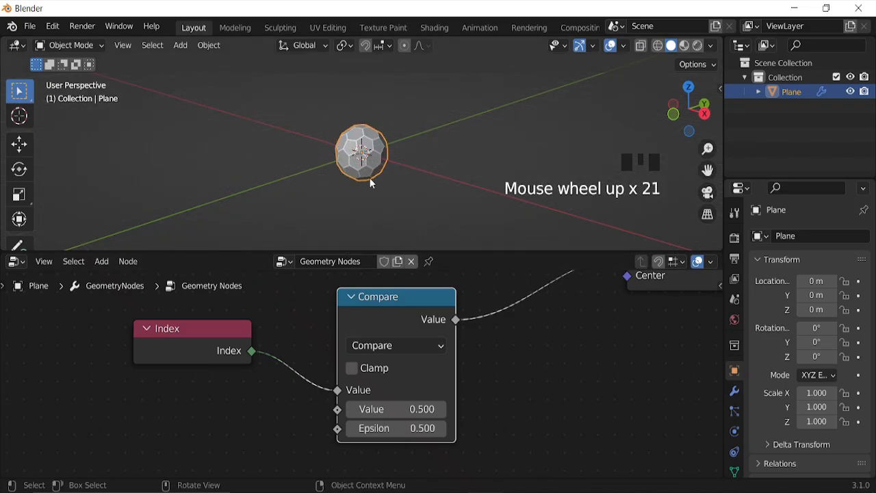
pyautogui.scroll(2, 528, 406)
pyautogui.moveTo(529, 407); pyautogui.dragTo(498, 404, button='middle')
pyautogui.scroll(7, 499, 404)
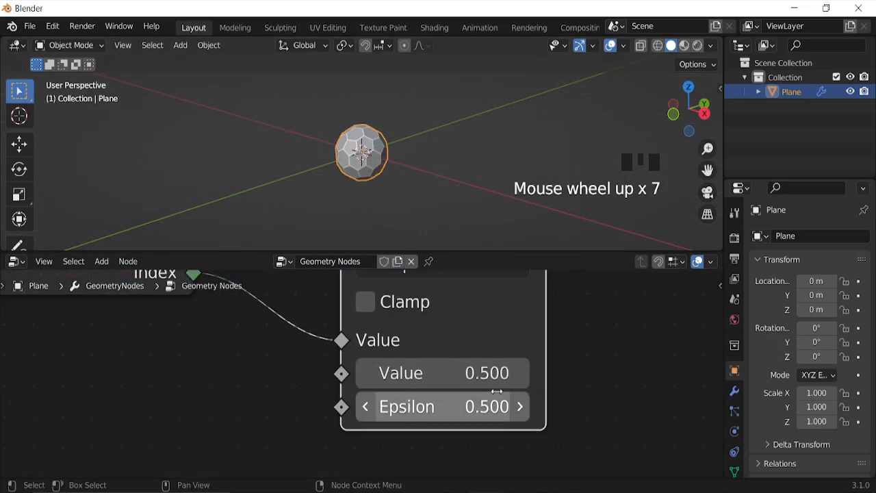
pyautogui.click(450, 375)
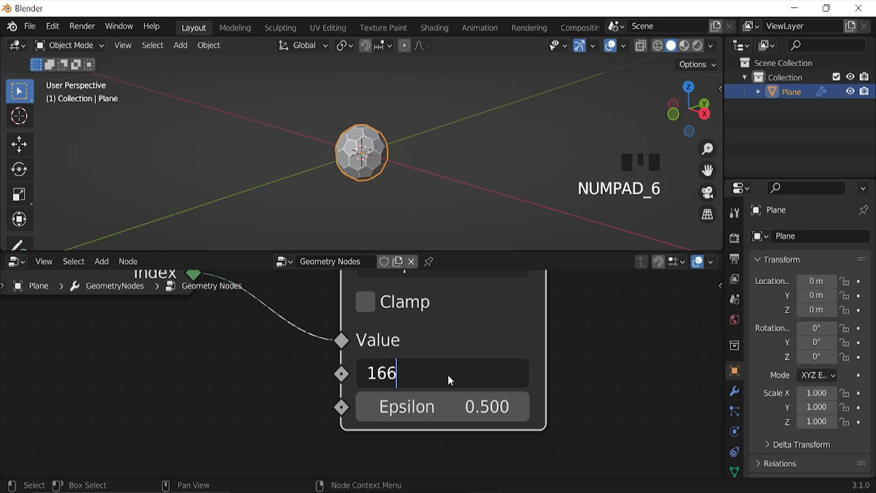
pyautogui.write('166')
pyautogui.press('Return')
pyautogui.click(469, 410)
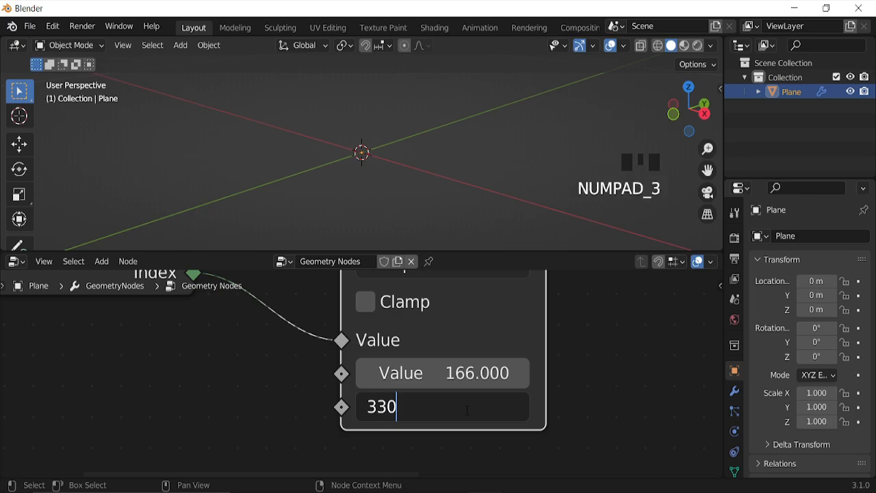
pyautogui.press('Return')
pyautogui.scroll(-12, 377, 165)
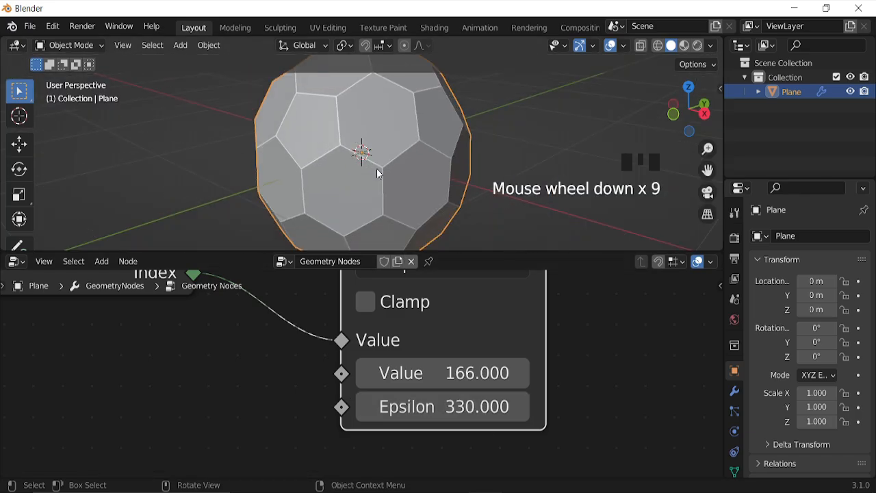
pyautogui.moveTo(432, 187); pyautogui.dragTo(483, 294, button='middle')
# Insert a Math node set to Multiply with a value of 2.2 between Compare and Scale Elements.
pyautogui.scroll(-12, 506, 339)
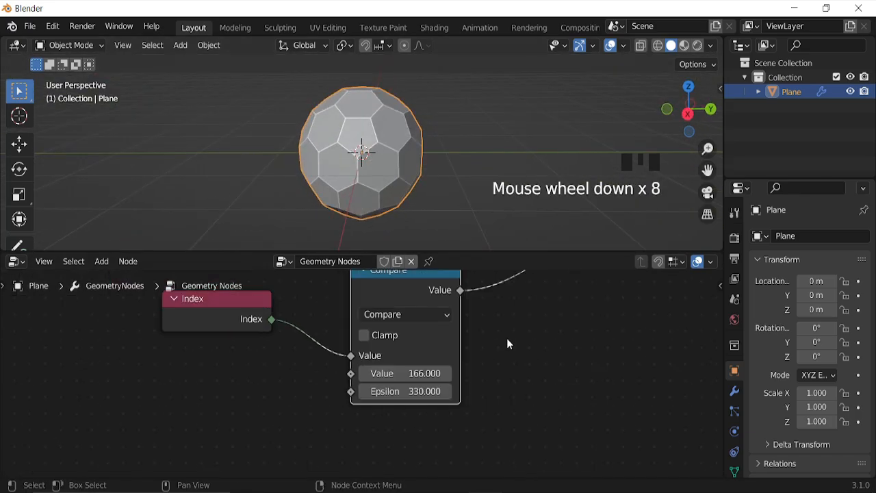
pyautogui.moveTo(495, 339); pyautogui.dragTo(421, 367, button='middle')
pyautogui.hotkey('shift', 'a')
pyautogui.moveTo(415, 366)
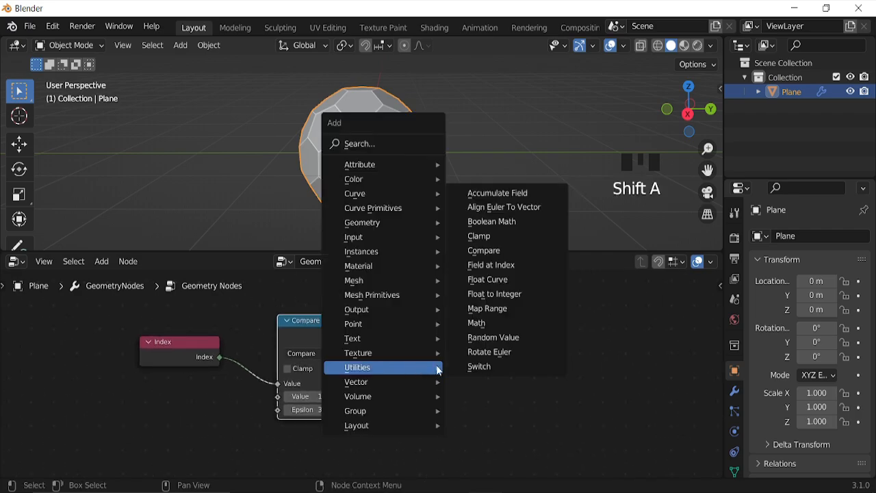
pyautogui.click(471, 322)
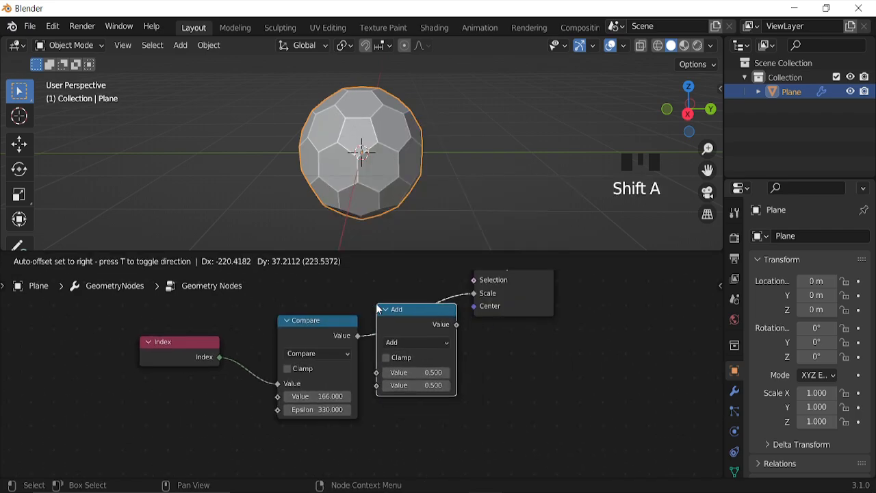
pyautogui.click(366, 309)
pyautogui.scroll(5, 478, 354)
pyautogui.click(503, 328)
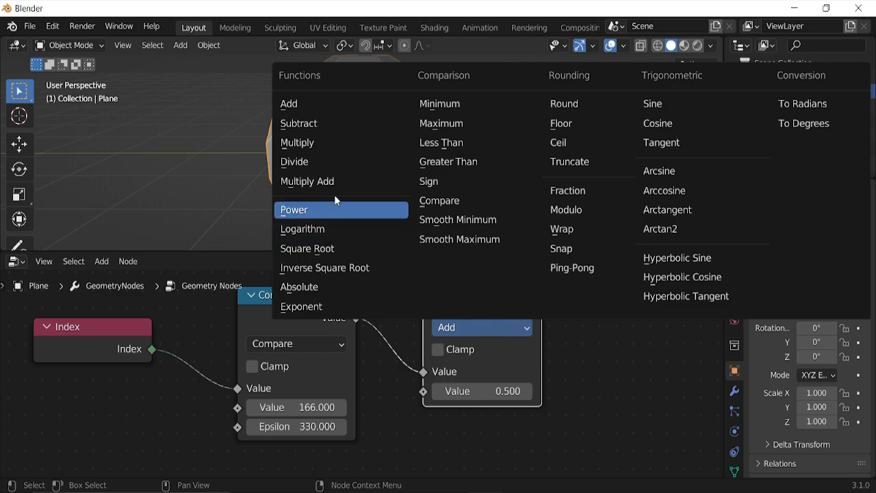
pyautogui.click(316, 141)
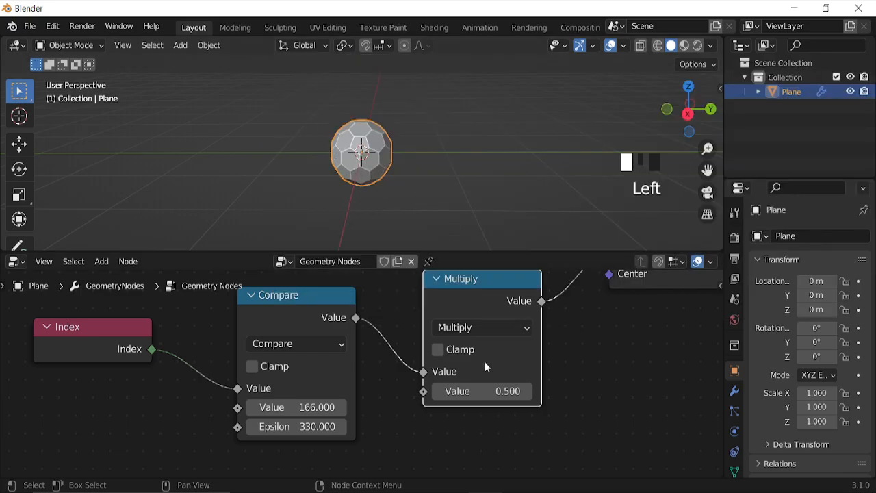
pyautogui.click(483, 390)
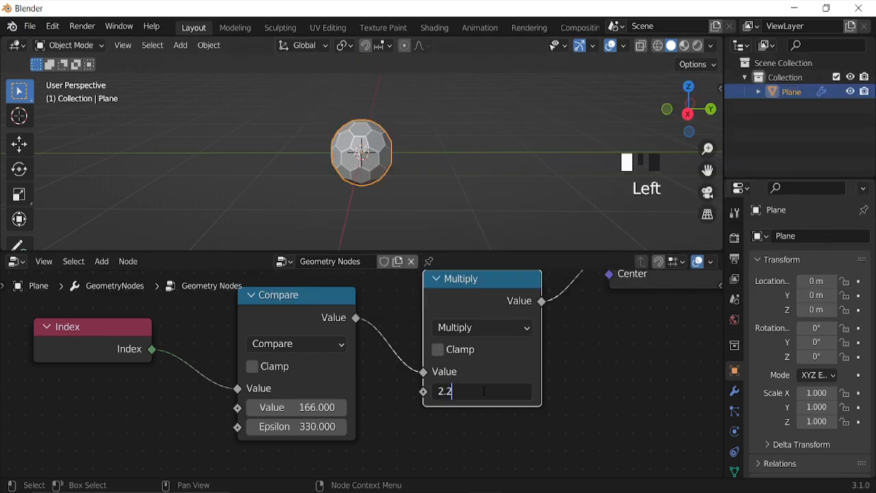
pyautogui.press('Return')
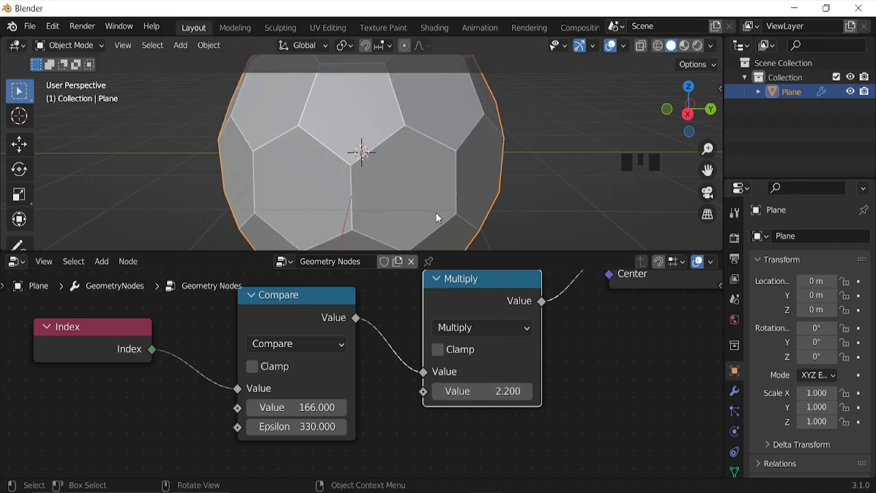
# Move the Group Output node farther away from Scale Elements to make room in the chain.
pyautogui.scroll(-4, 479, 210)
pyautogui.moveTo(517, 322); pyautogui.dragTo(352, 333, button='middle')
pyautogui.scroll(-3, 378, 382)
pyautogui.click(377, 320)
pyautogui.moveTo(378, 320); pyautogui.dragTo(568, 314)
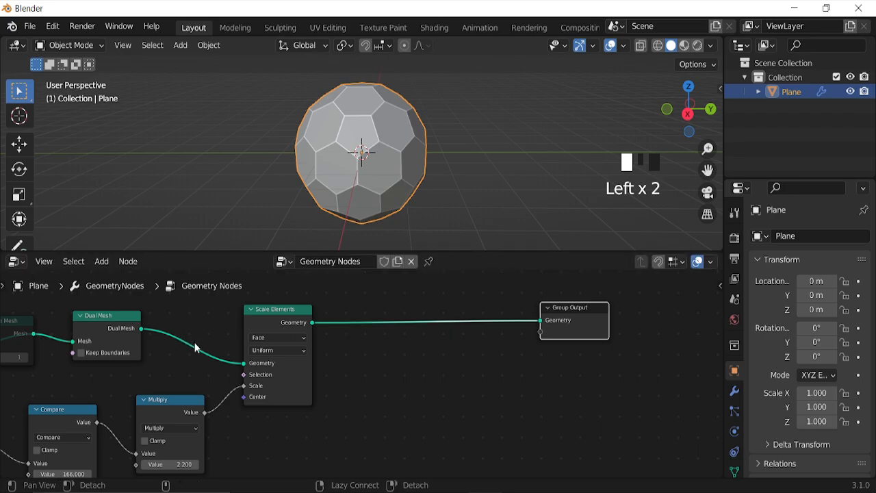
# Insert a Mesh to Curve node between Scale Elements and Group Output.
pyautogui.moveTo(34, 350); pyautogui.dragTo(249, 324, button='middle')
pyautogui.moveTo(478, 357); pyautogui.dragTo(310, 378, button='middle')
pyautogui.scroll(2, 399, 348)
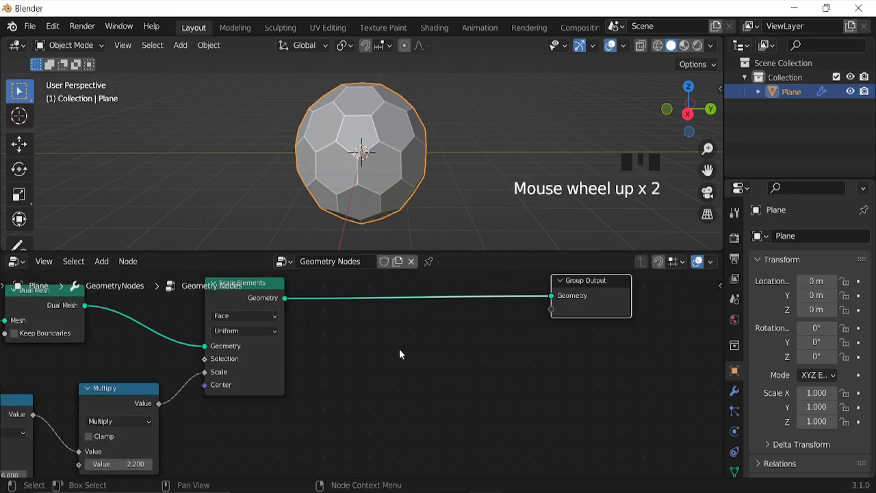
pyautogui.moveTo(399, 348); pyautogui.dragTo(359, 390, button='middle')
pyautogui.hotkey('shift', 'a')
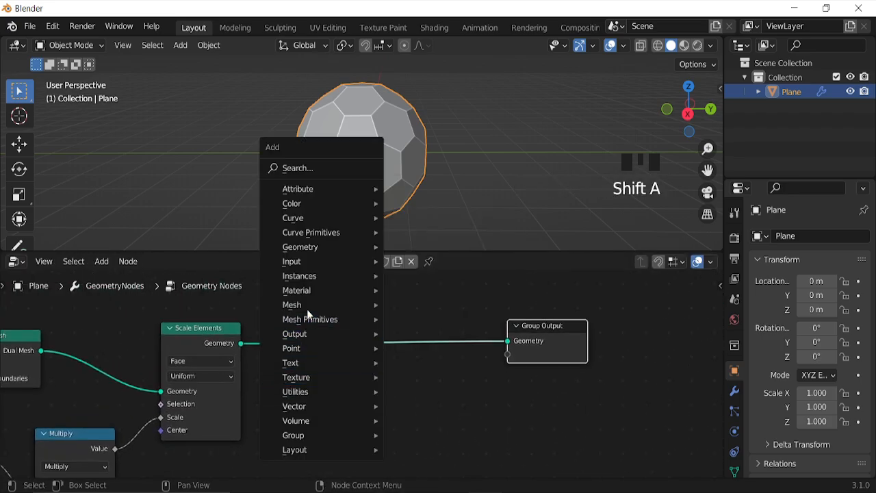
pyautogui.moveTo(313, 305)
pyautogui.click(431, 74)
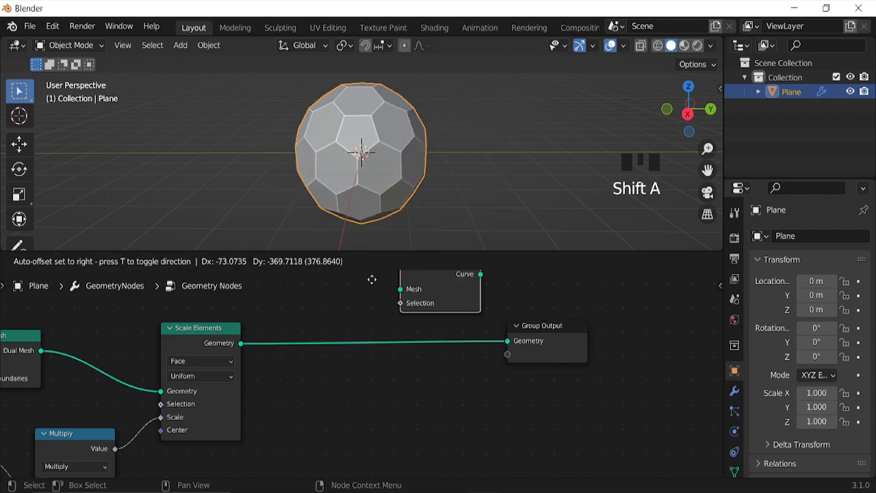
pyautogui.click(276, 322)
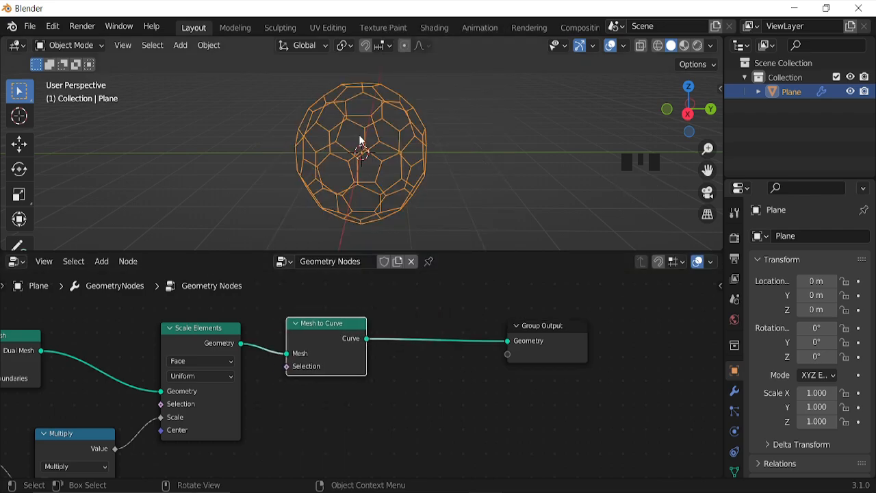
pyautogui.moveTo(336, 178); pyautogui.dragTo(660, 193, button='middle')
# Unmute the Subdivide Mesh node briefly and mute it again.
pyautogui.moveTo(310, 299); pyautogui.dragTo(336, 348, button='middle')
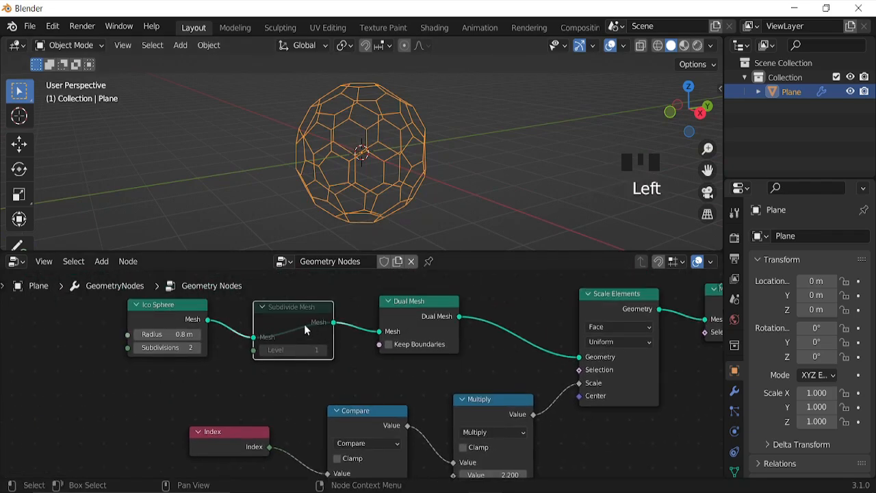
pyautogui.press('m')
pyautogui.press('m')
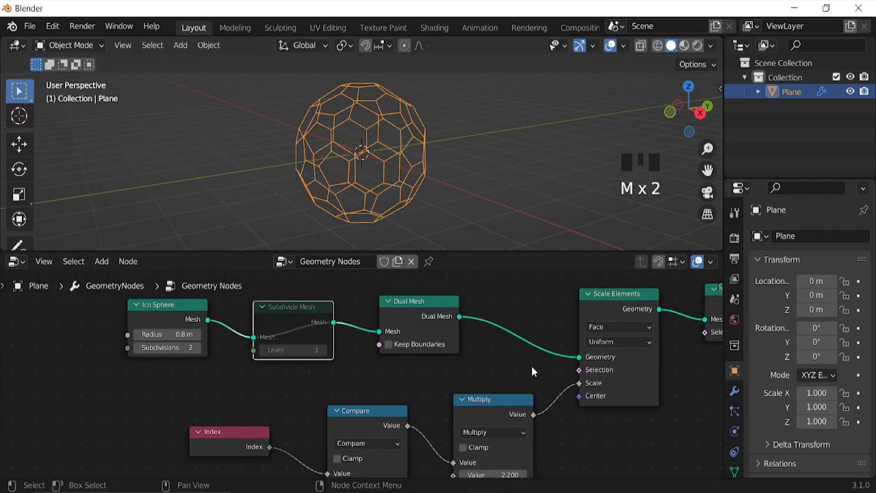
# Move the Group Output node farther away from Mesh to Curve.
pyautogui.scroll(-5, 531, 366)
pyautogui.moveTo(600, 321); pyautogui.dragTo(313, 390, button='middle')
pyautogui.moveTo(384, 393); pyautogui.dragTo(357, 393, button='middle')
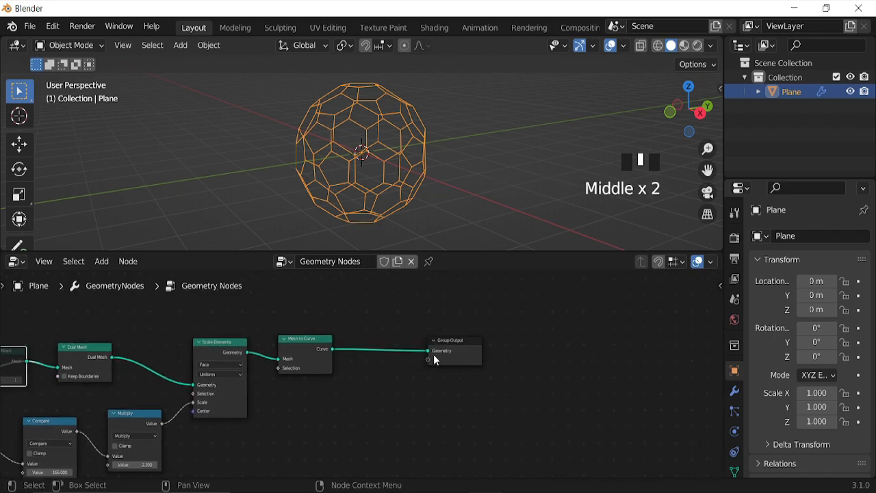
pyautogui.moveTo(433, 356); pyautogui.dragTo(524, 351)
# Insert a Curve to Mesh node between Mesh to Curve and Group Output, and move it farther from Mesh to Curve.
pyautogui.scroll(2, 407, 385)
pyautogui.moveTo(429, 377); pyautogui.dragTo(366, 391, button='middle')
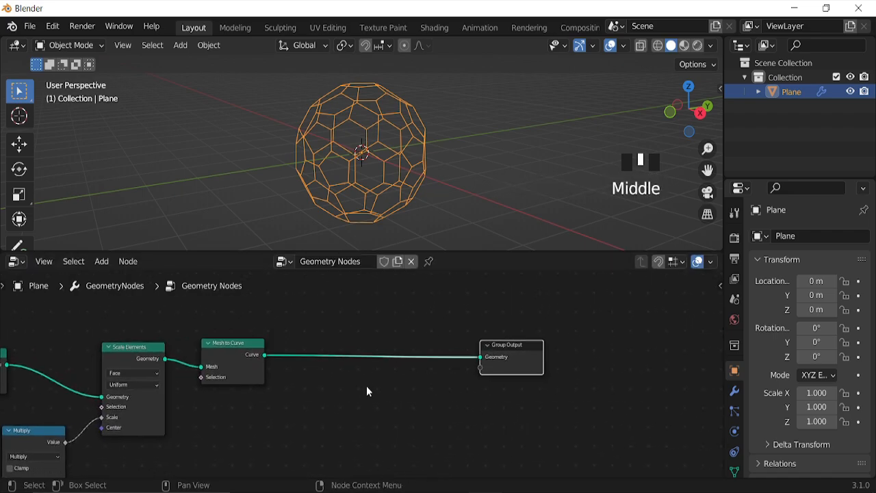
pyautogui.hotkey('shift', 'a')
pyautogui.moveTo(353, 330)
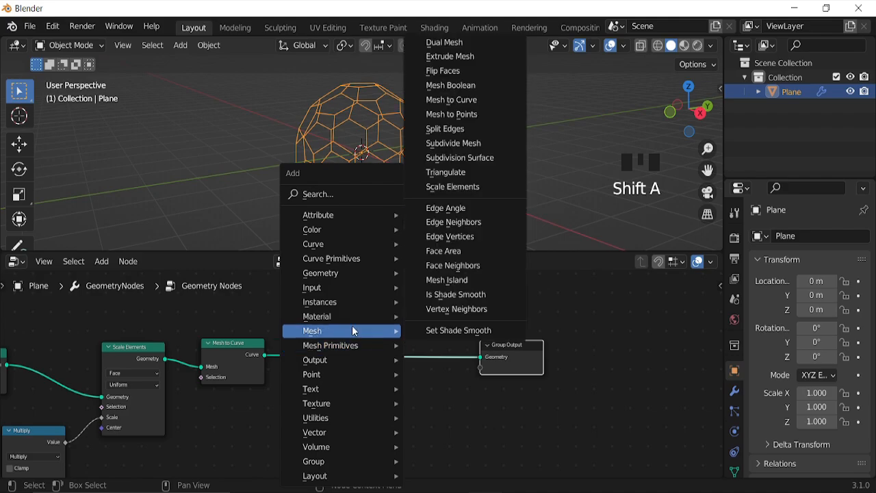
pyautogui.moveTo(352, 244)
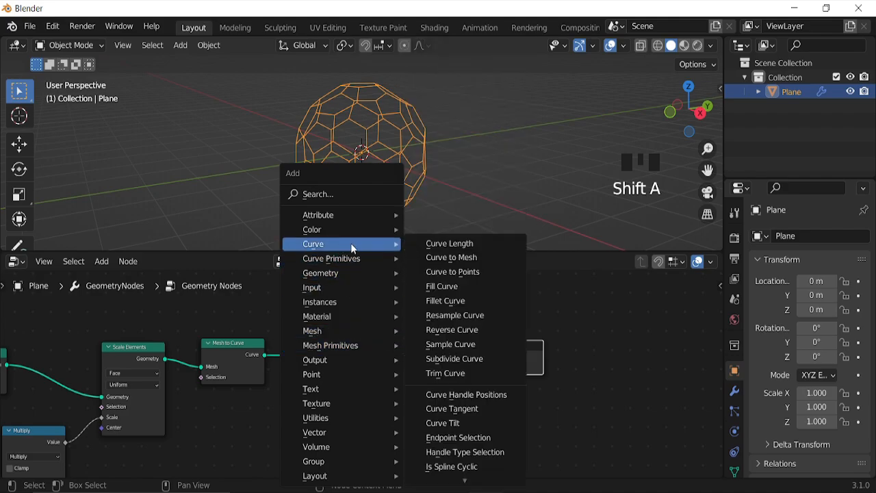
pyautogui.click(456, 257)
pyautogui.click(373, 342)
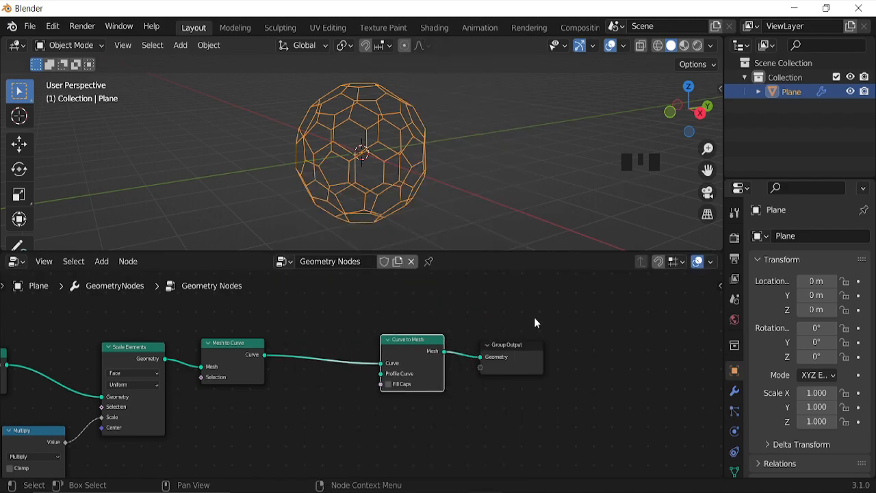
pyautogui.moveTo(406, 360); pyautogui.dragTo(524, 362)
# Add a Curve Spiral node below the chain and connect its curve output to the Profile Curve input of Curve to Mesh.
pyautogui.moveTo(500, 411); pyautogui.dragTo(488, 375, button='middle')
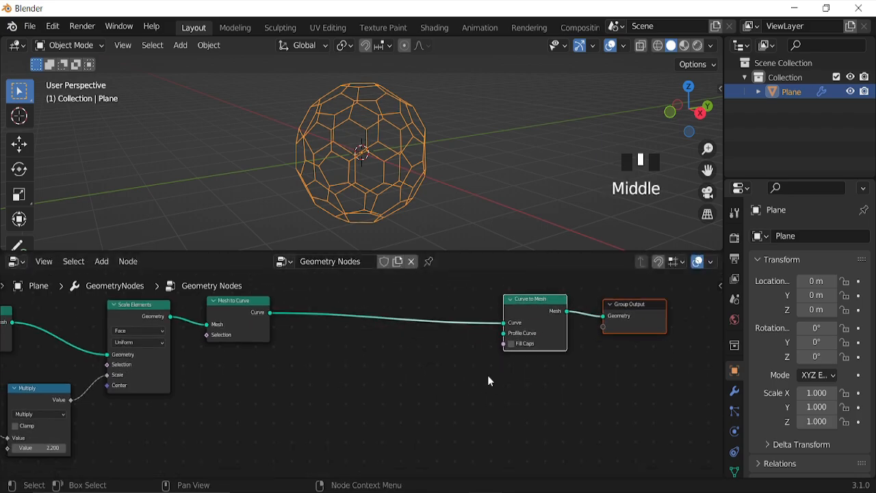
pyautogui.hotkey('shift', 'a')
pyautogui.moveTo(487, 263)
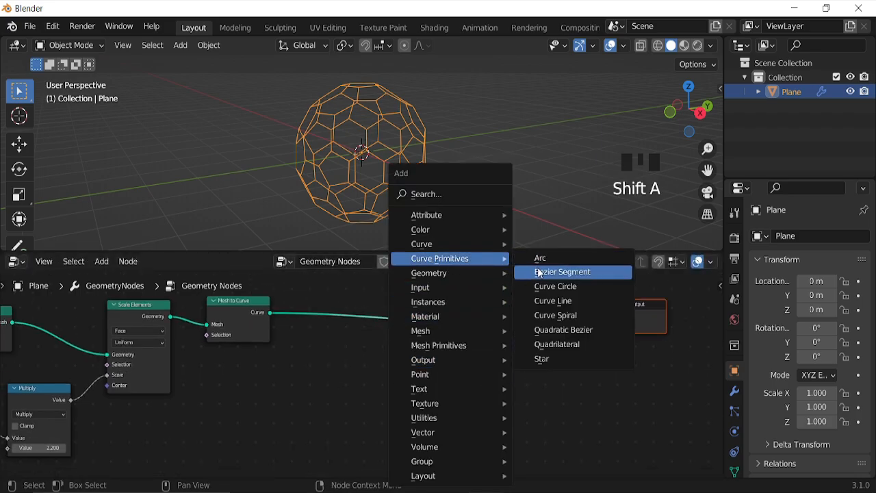
pyautogui.click(555, 315)
pyautogui.click(386, 397)
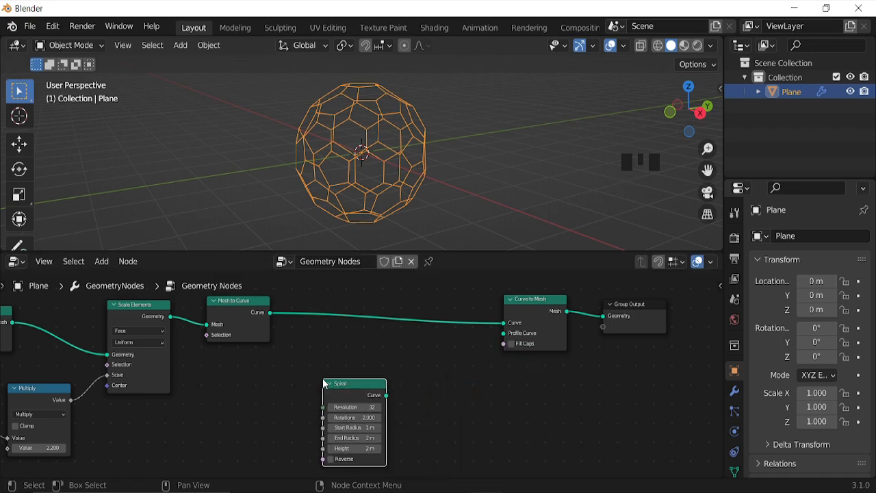
pyautogui.moveTo(385, 396); pyautogui.dragTo(505, 333)
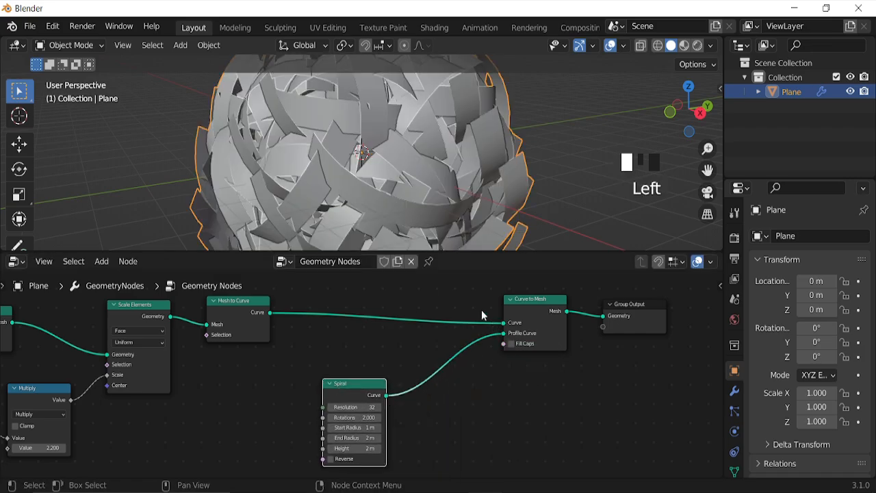
pyautogui.scroll(-2, 402, 161)
pyautogui.scroll(-2, 403, 166)
pyautogui.moveTo(403, 166); pyautogui.dragTo(427, 179, button='middle')
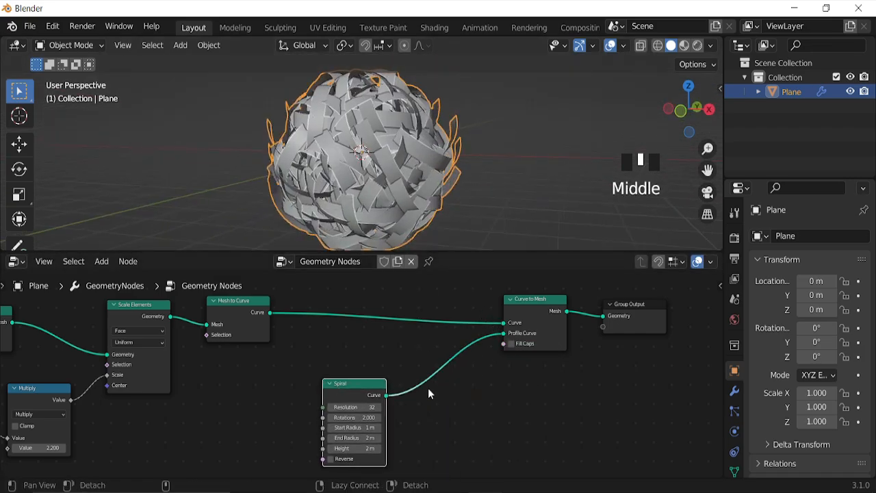
# Set the Rotations value of the Spiral node to 0.8.
pyautogui.moveTo(445, 385); pyautogui.dragTo(486, 345, button='middle')
pyautogui.scroll(7, 469, 404)
pyautogui.moveTo(511, 372); pyautogui.dragTo(468, 382, button='middle')
pyautogui.scroll(3, 498, 383)
pyautogui.click(424, 348)
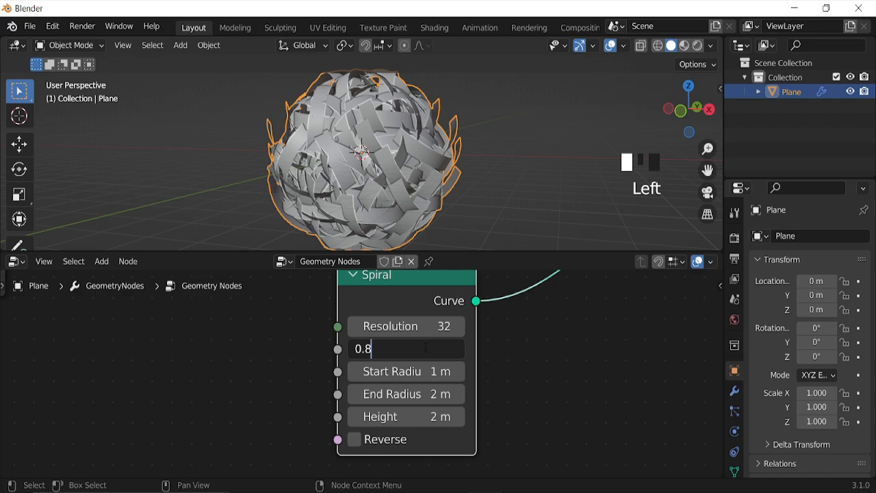
pyautogui.press('Return')
# Set the Start Radius of the Spiral node to -13.7 m.
pyautogui.moveTo(479, 198); pyautogui.dragTo(527, 188, button='middle')
pyautogui.moveTo(486, 337); pyautogui.dragTo(483, 369, button='middle')
pyautogui.scroll(5, 483, 369)
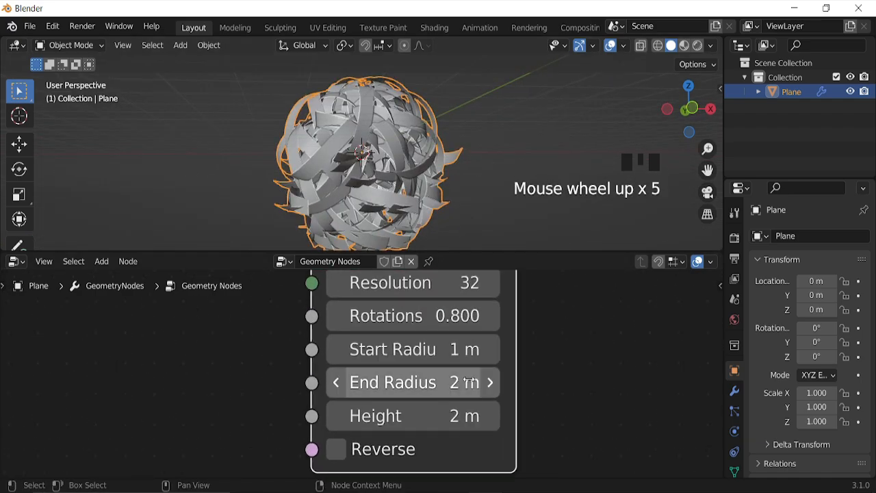
pyautogui.click(436, 352)
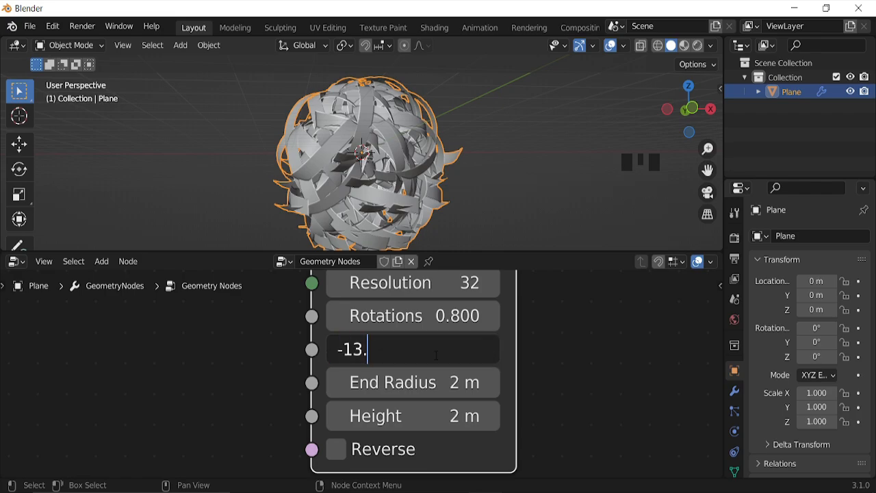
pyautogui.write('-13.7')
pyautogui.press('Return')
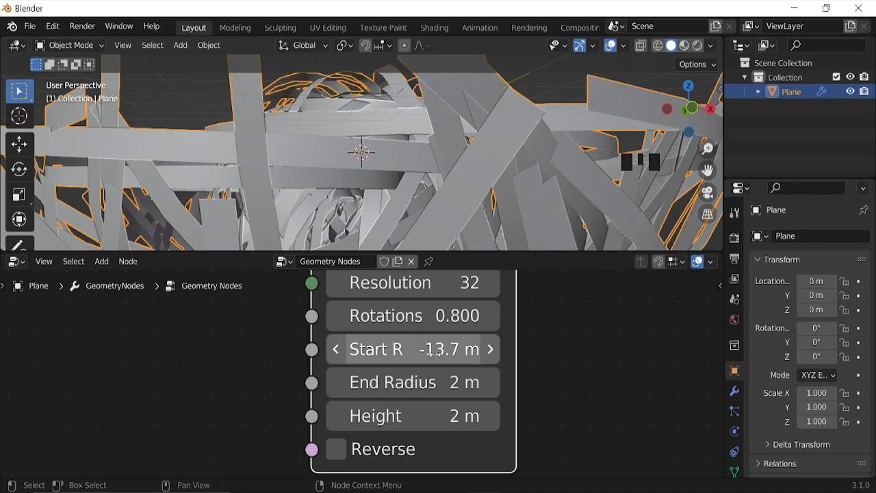
# Set the End Radius of the Spiral node to -16.6 m and hide the viewport overlays.
pyautogui.scroll(-2, 383, 191)
pyautogui.moveTo(383, 192); pyautogui.dragTo(431, 205, button='middle')
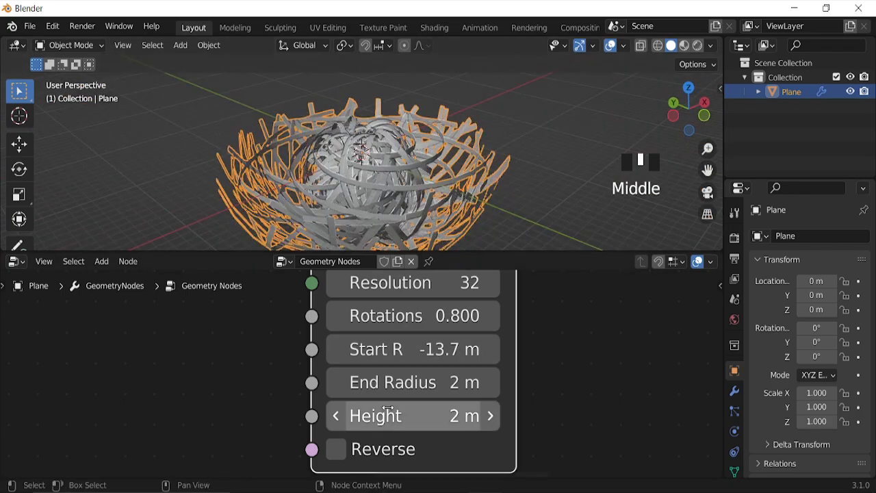
pyautogui.moveTo(411, 383); pyautogui.dragTo(448, 383)
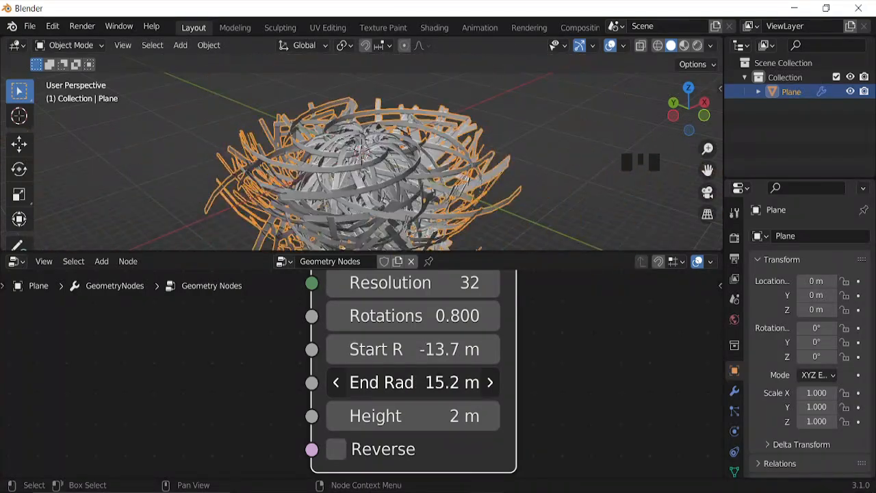
pyautogui.click(449, 383)
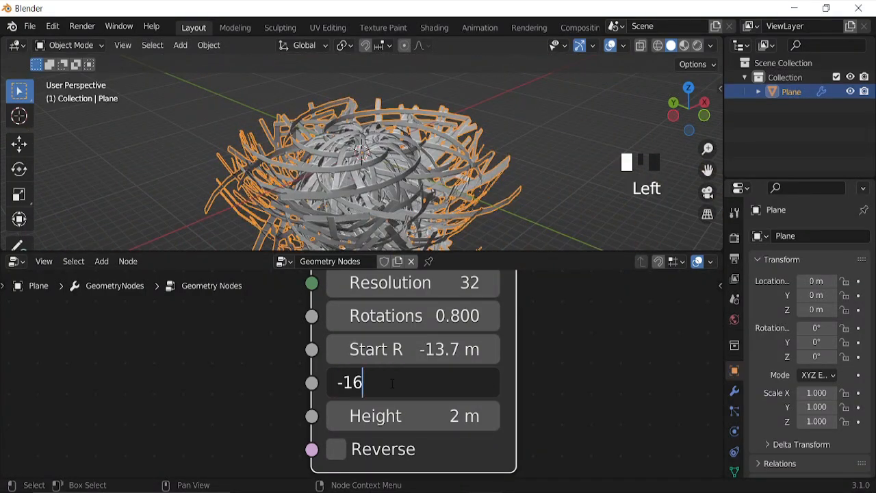
pyautogui.press('Return')
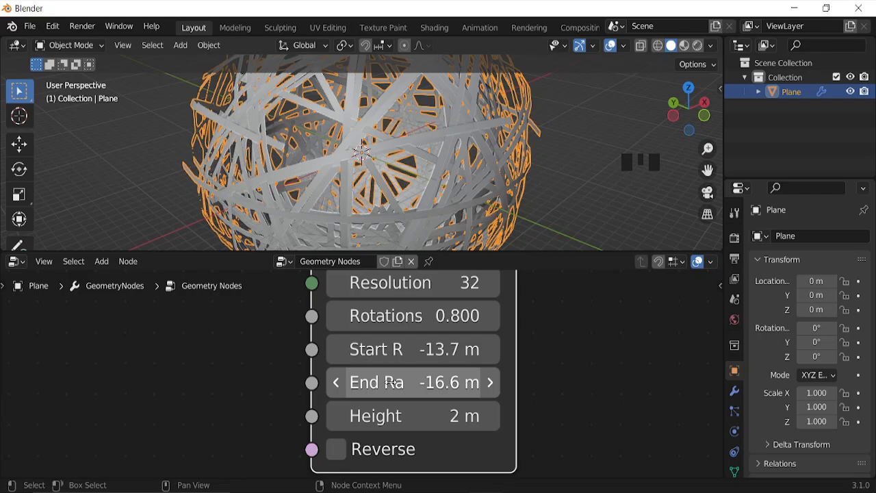
pyautogui.scroll(-2, 410, 157)
pyautogui.moveTo(410, 157)
pyautogui.mouseDown(button='middle')
pyautogui.moveTo(447, 172)
pyautogui.moveTo(404, 164)
pyautogui.mouseUp(button='middle')
pyautogui.click(611, 45)
# Set the Height of the Spiral node to 27.4 m and check the resulting shape in the viewport.
pyautogui.moveTo(543, 360); pyautogui.dragTo(557, 325, button='middle')
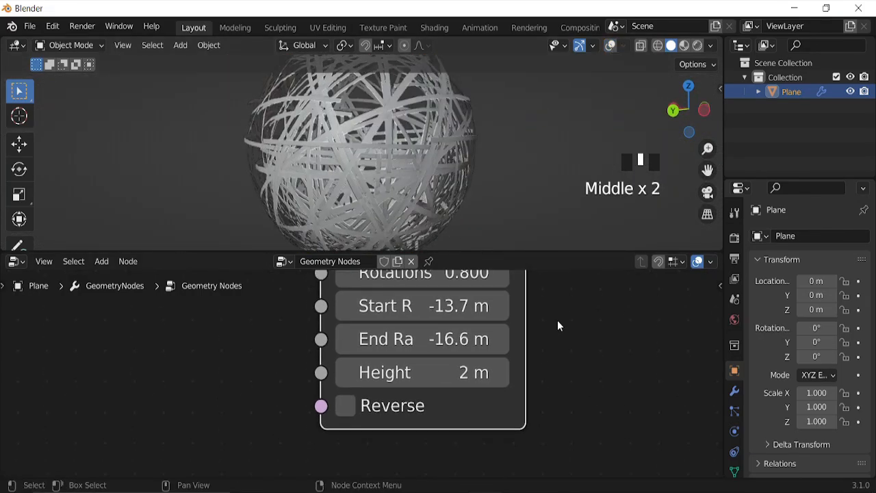
pyautogui.scroll(3, 477, 393)
pyautogui.moveTo(473, 371); pyautogui.dragTo(346, 371)
pyautogui.click(422, 372)
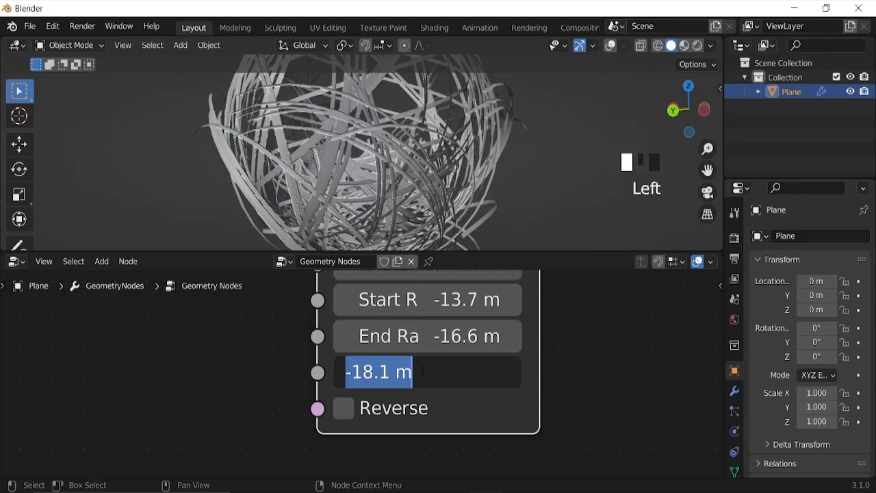
pyautogui.write('27.4')
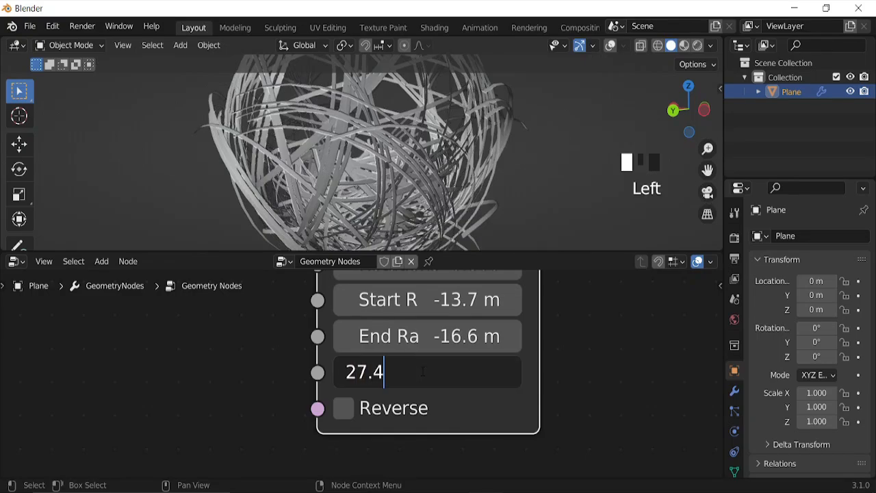
pyautogui.press('Return')
pyautogui.moveTo(393, 169); pyautogui.dragTo(375, 250, button='middle')
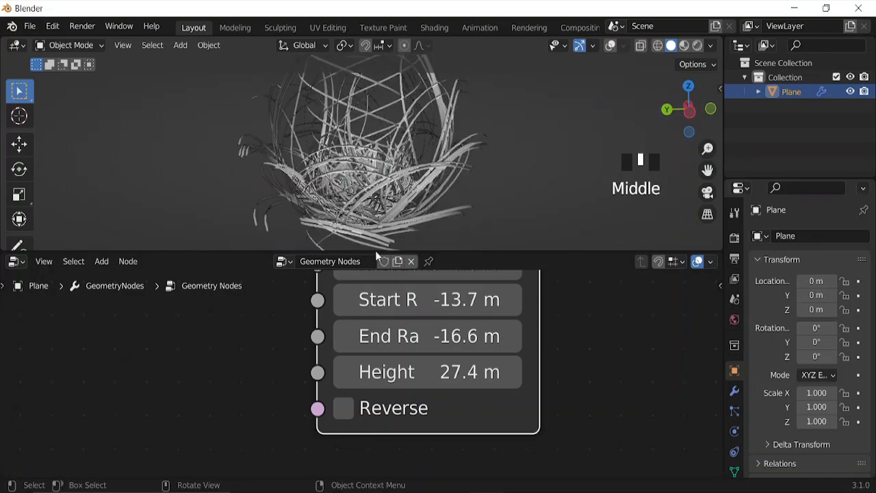
pyautogui.scroll(-2, 463, 385)
# Unmute the Subdivide Mesh node between Ico Sphere and Dual Mesh.
pyautogui.scroll(-6, 464, 385)
pyautogui.moveTo(447, 371); pyautogui.dragTo(481, 379, button='middle')
pyautogui.scroll(-3, 459, 371)
pyautogui.scroll(2, 466, 361)
pyautogui.moveTo(103, 376); pyautogui.dragTo(367, 367, button='middle')
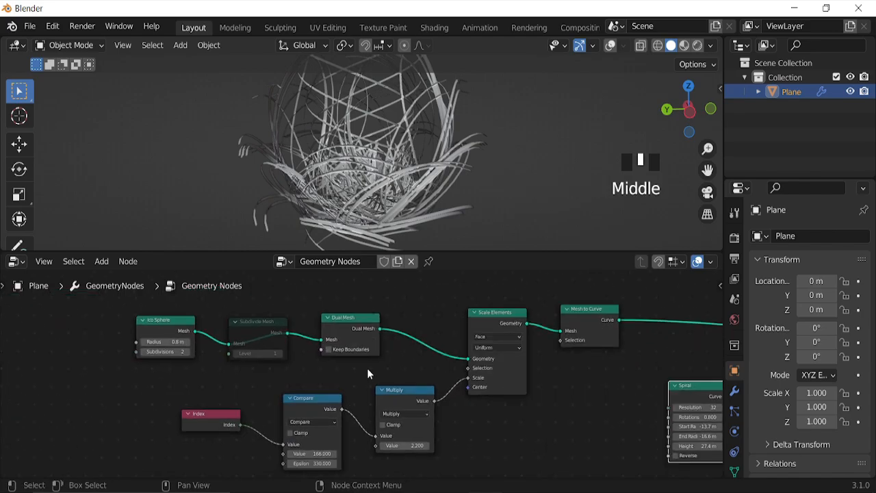
pyautogui.scroll(1, 367, 368)
pyautogui.click(244, 321)
pyautogui.press('m')
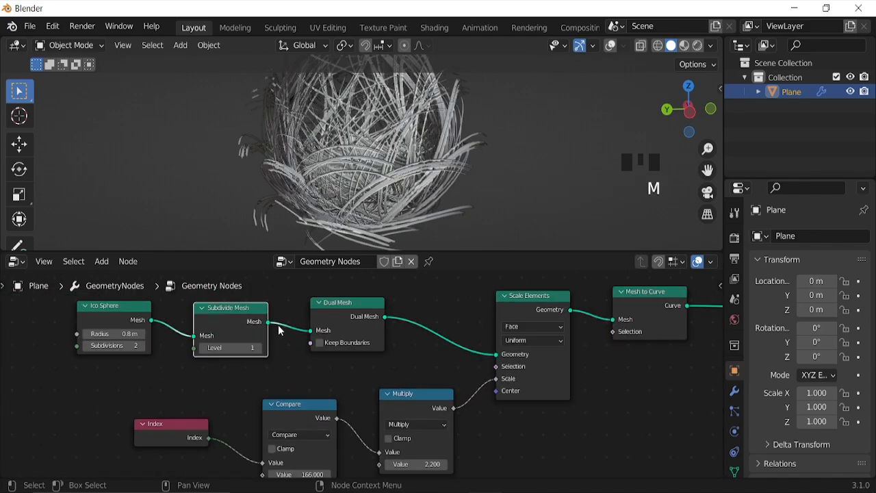
pyautogui.moveTo(335, 166); pyautogui.dragTo(457, 254, button='middle')
# Move the Group Output node farther away from Curve to Mesh to make room for another node.
pyautogui.scroll(-6, 534, 371)
pyautogui.moveTo(534, 371); pyautogui.dragTo(184, 363, button='middle')
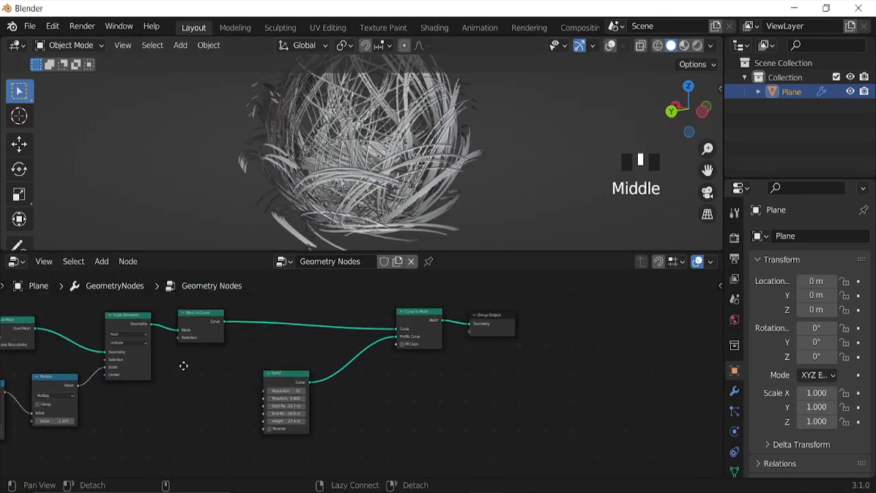
pyautogui.scroll(4, 441, 361)
pyautogui.moveTo(442, 362); pyautogui.dragTo(175, 337, button='middle')
pyautogui.scroll(-9, 246, 390)
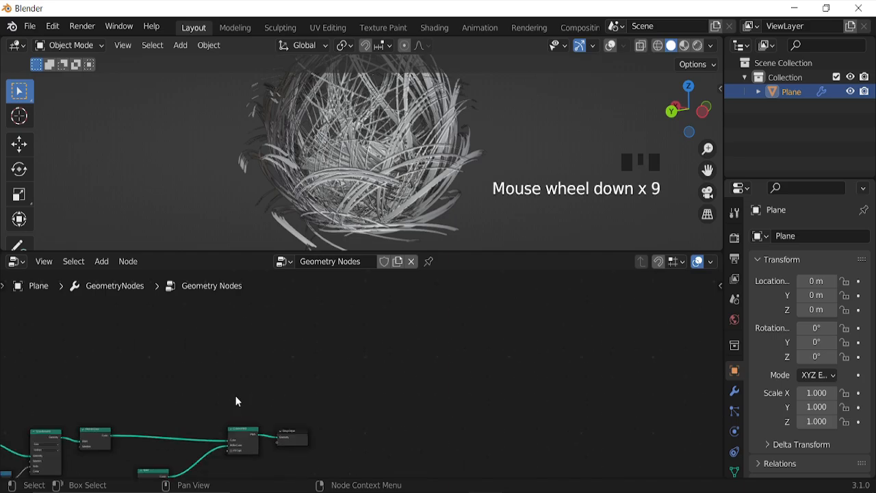
pyautogui.moveTo(235, 401); pyautogui.dragTo(354, 407, button='middle')
pyautogui.scroll(13, 339, 358)
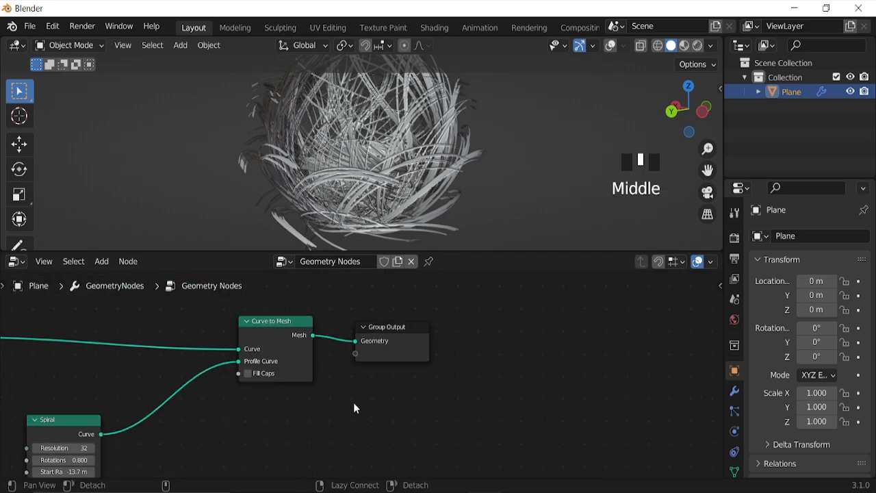
pyautogui.scroll(4, 377, 332)
pyautogui.click(377, 317)
pyautogui.moveTo(377, 316); pyautogui.dragTo(564, 311)
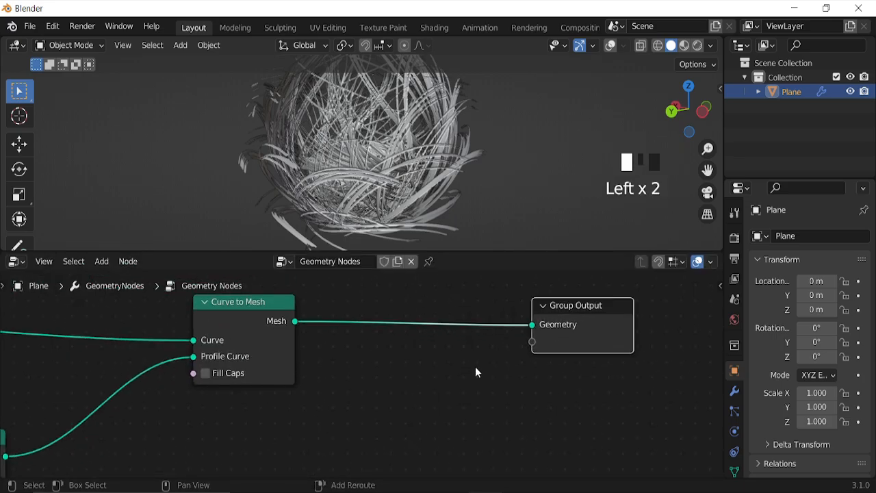
# Insert a Set Material node between Curve to Mesh and Group Output.
pyautogui.hotkey('shift', 'a')
pyautogui.moveTo(430, 308)
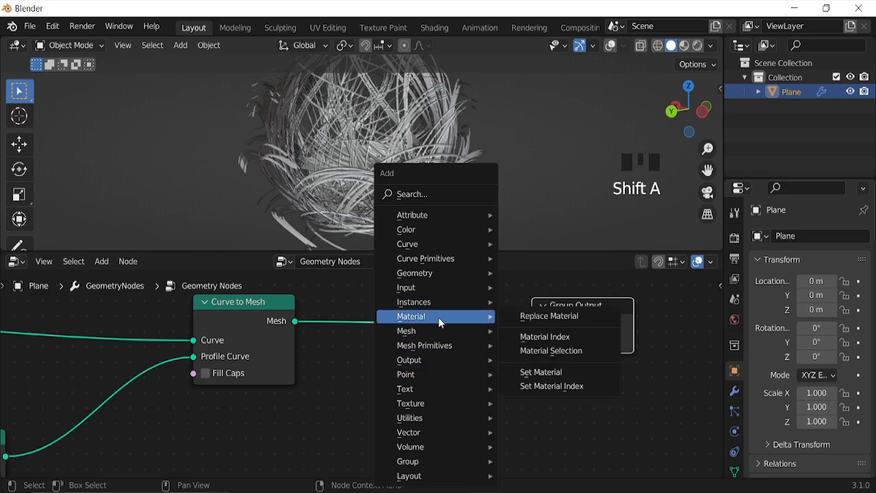
pyautogui.click(536, 371)
pyautogui.click(385, 293)
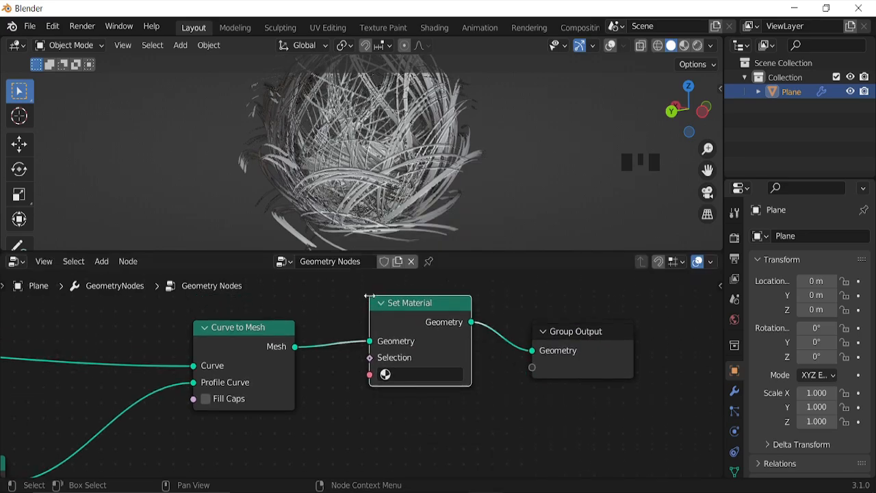
# Assign the existing material named Material in the Set Material node.
pyautogui.scroll(4, 447, 407)
pyautogui.click(448, 369)
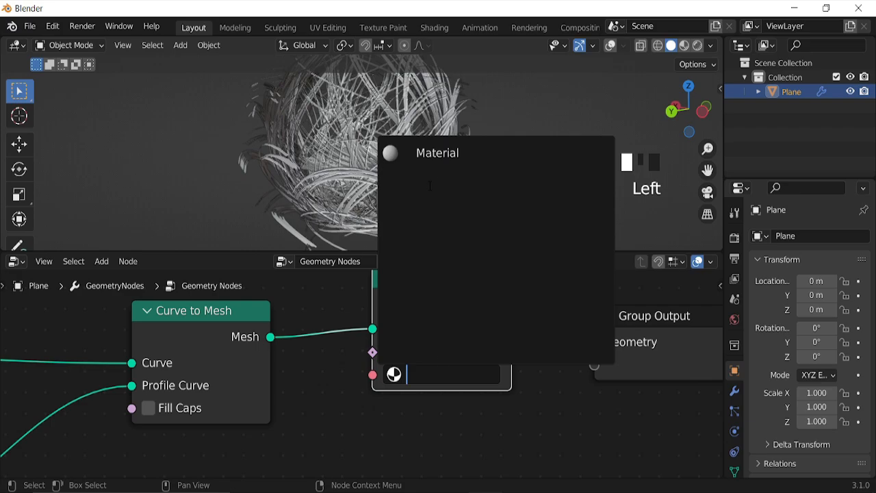
pyautogui.click(438, 152)
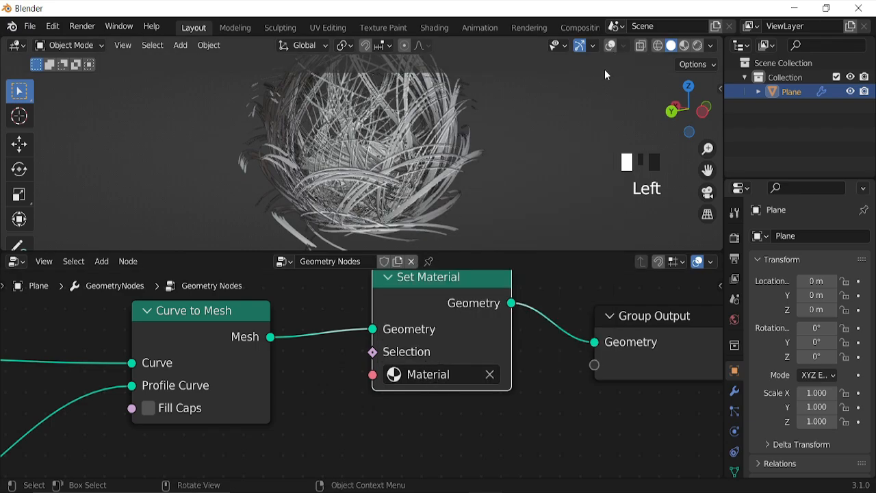
# Show the viewport overlays again, hide the Plane object, and switch to the right orthographic view.
pyautogui.doubleClick(611, 45)
pyautogui.click(611, 45)
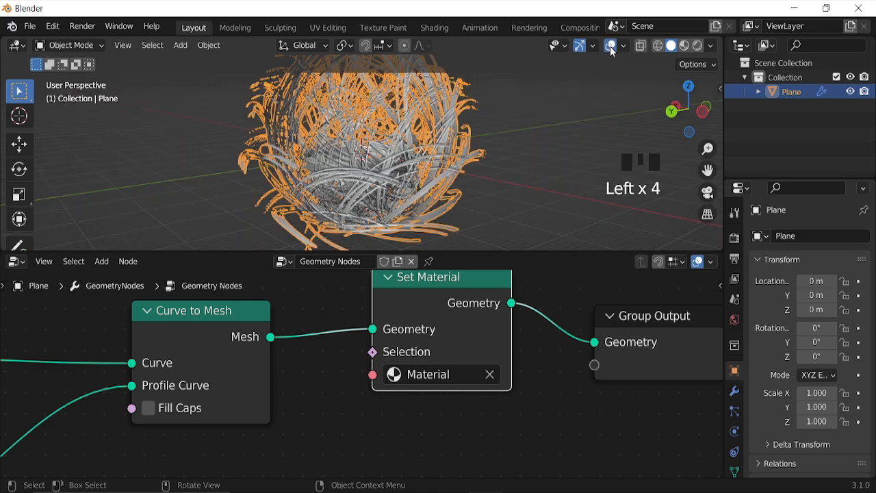
pyautogui.press('h')
pyautogui.press('KP_3')
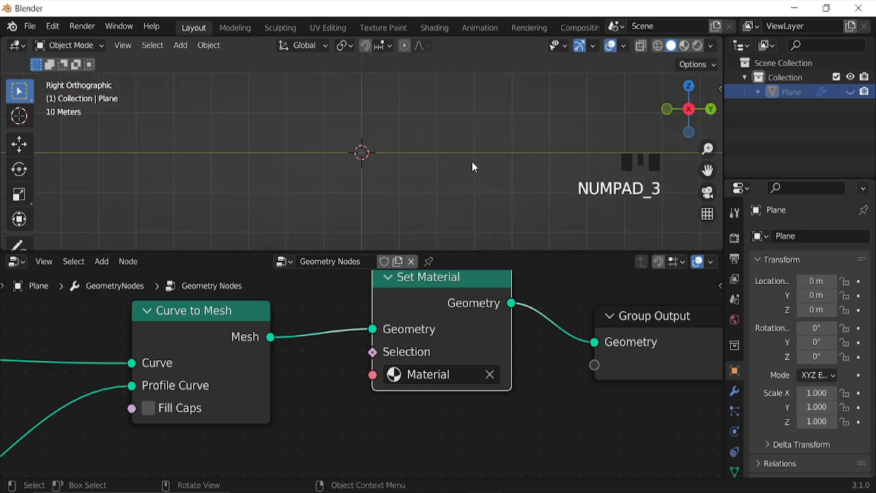
# Add a UV Sphere mesh at the world origin.
pyautogui.hotkey('shift', 'a')
pyautogui.moveTo(468, 163)
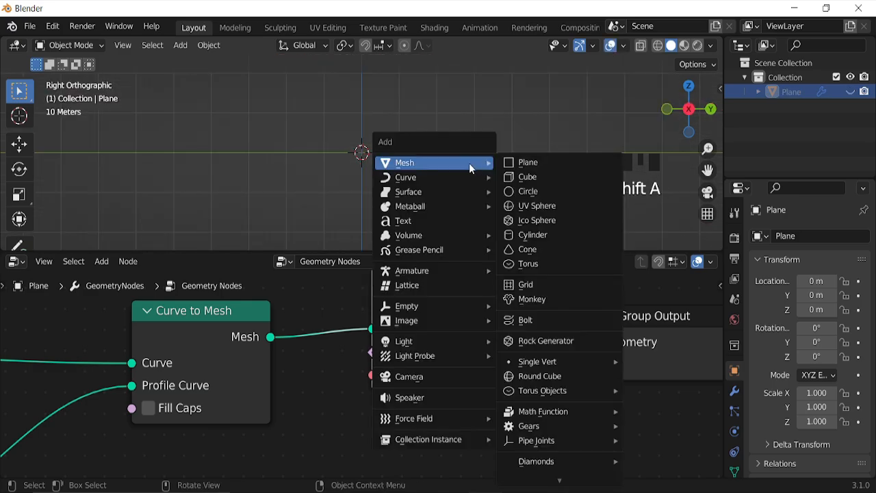
pyautogui.click(537, 206)
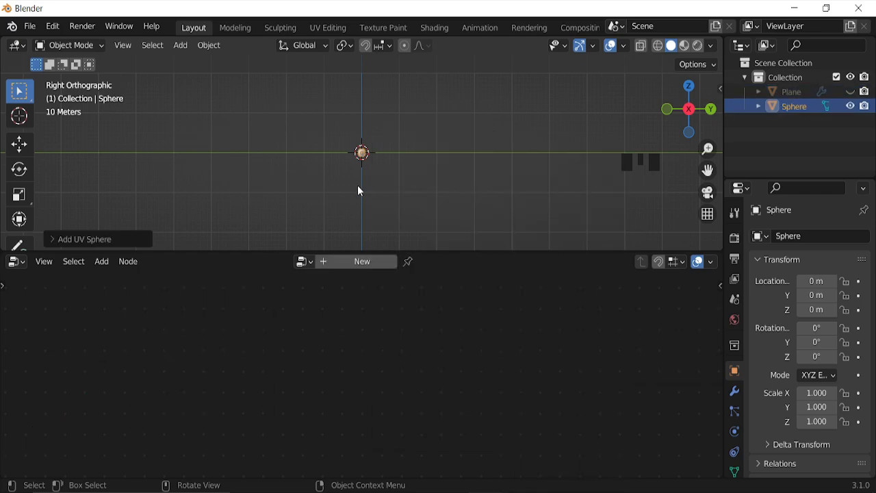
pyautogui.scroll(6, 360, 179)
pyautogui.scroll(11, 362, 180)
# Set the new UV sphere to 64 segments and 32 rings.
pyautogui.click(107, 232)
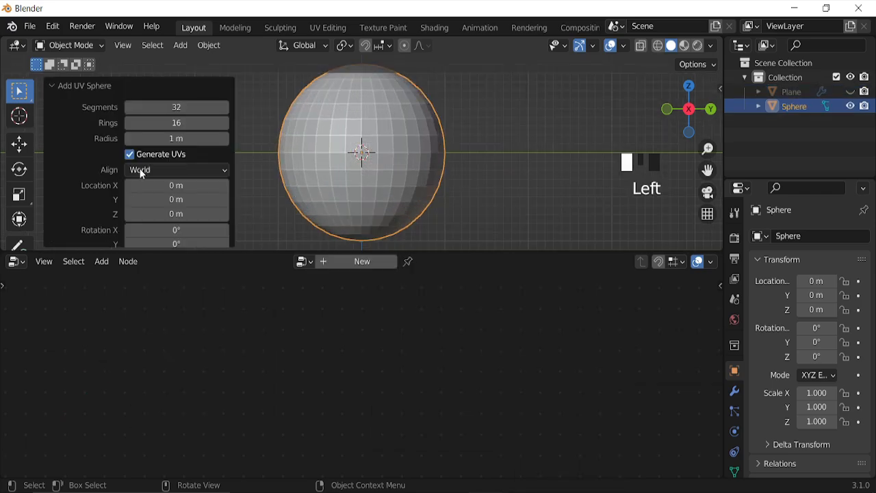
pyautogui.click(185, 106)
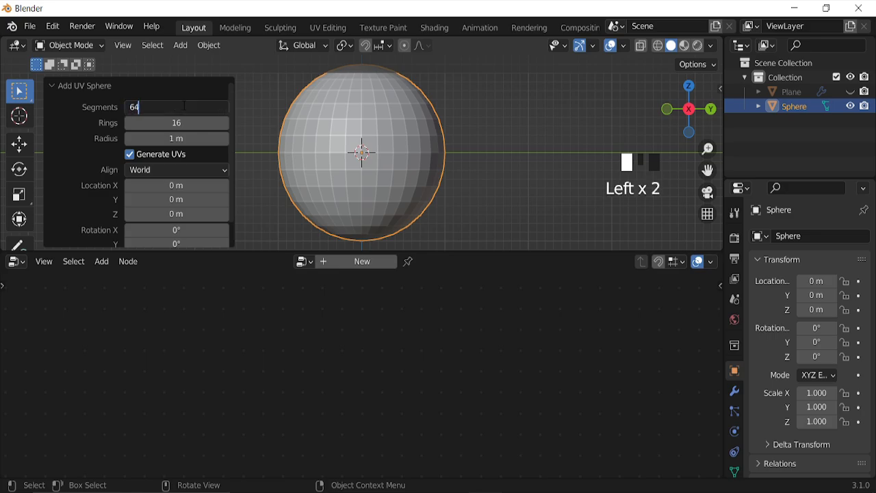
pyautogui.write('64')
pyautogui.press('Return')
pyautogui.click(184, 122)
pyautogui.write('3')
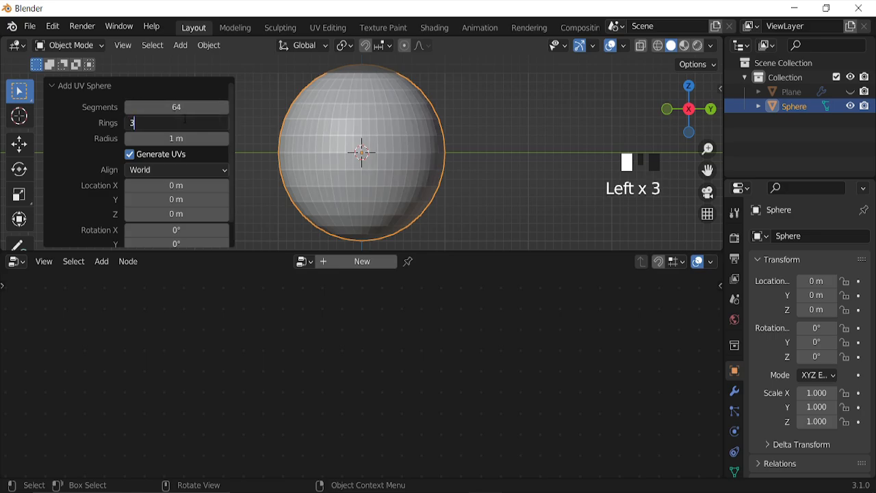
pyautogui.write('2')
pyautogui.press('Return')
pyautogui.click(84, 86)
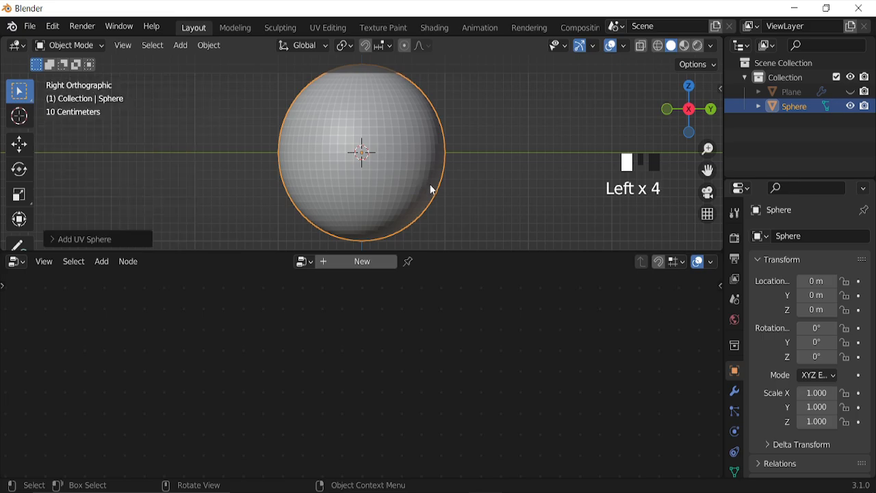
# Scale the sphere along Z by about 1.88 to stretch it into an elongated egg shape.
pyautogui.scroll(-5, 424, 188)
pyautogui.scroll(2, 422, 189)
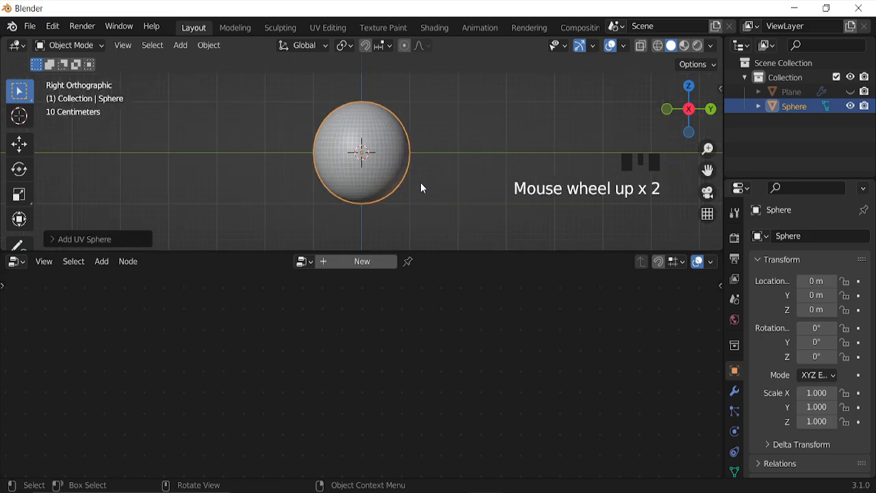
pyautogui.press('s')
pyautogui.press('z')
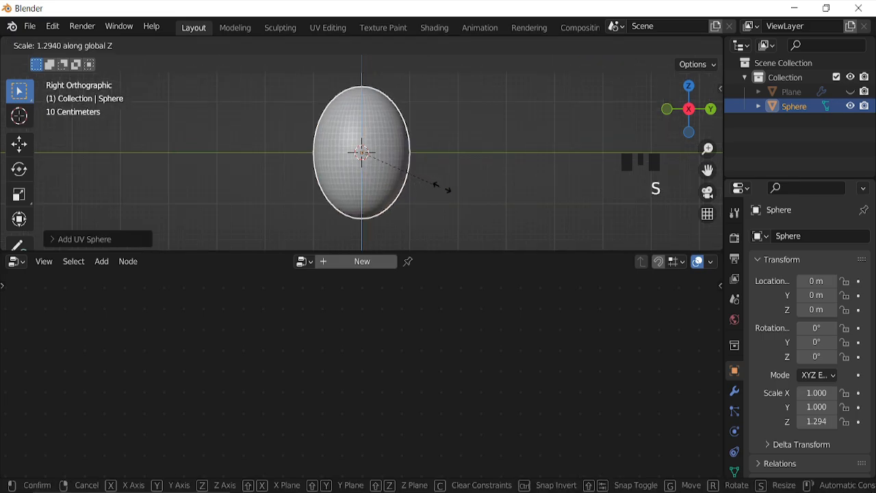
pyautogui.click(477, 197)
# Select the bottom pole vertex of the sphere in Edit Mode and enable proportional editing in the right orthographic view.
pyautogui.press('Tab')
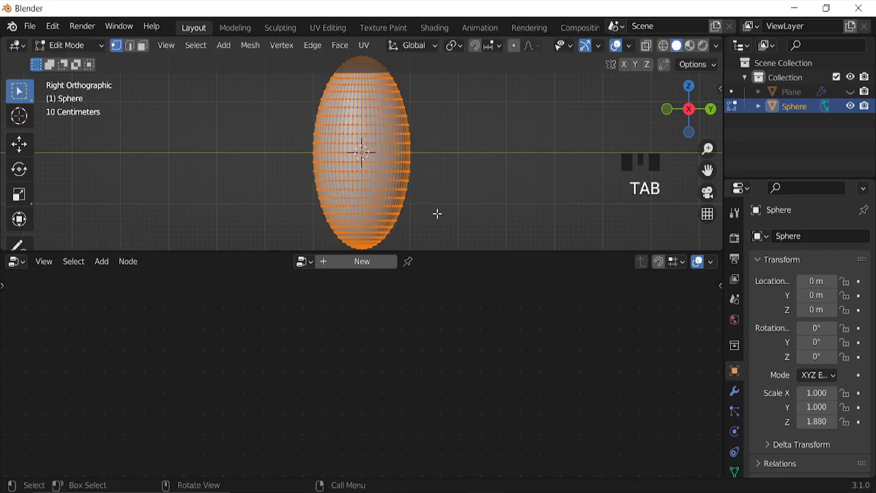
pyautogui.moveTo(437, 213); pyautogui.dragTo(386, 176, button='middle')
pyautogui.click(368, 176)
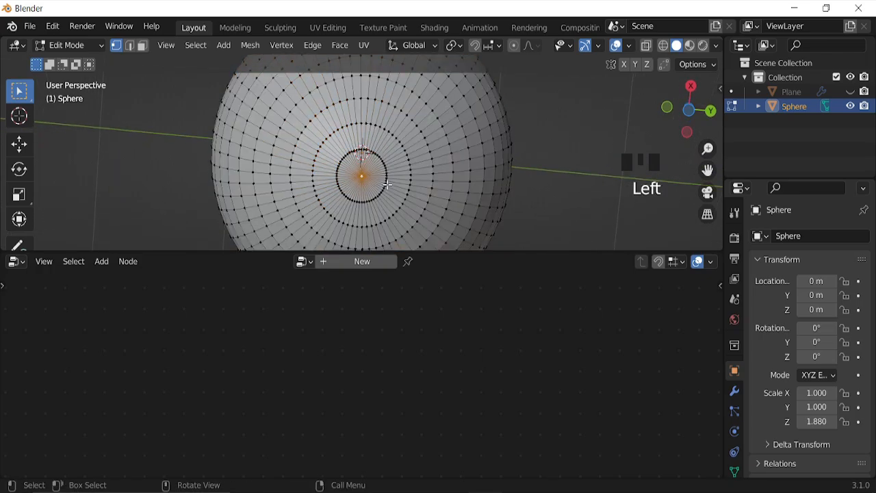
pyautogui.press('KP_3')
pyautogui.scroll(-6, 434, 170)
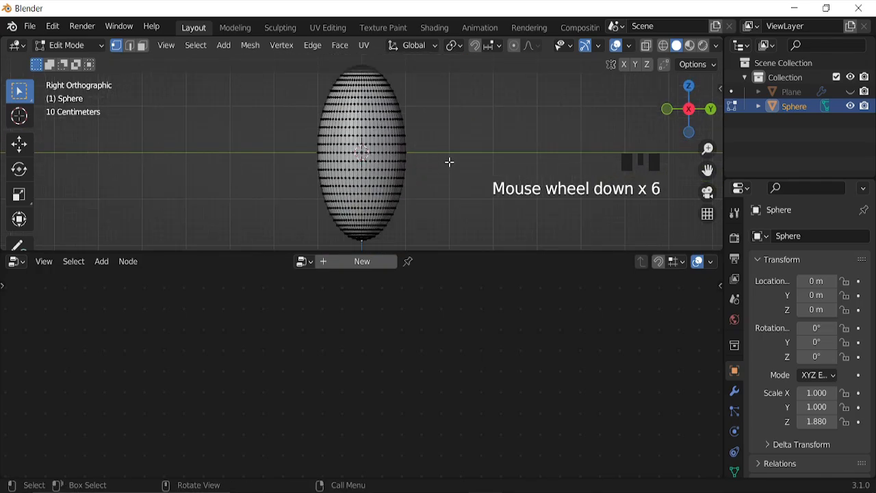
pyautogui.click(514, 46)
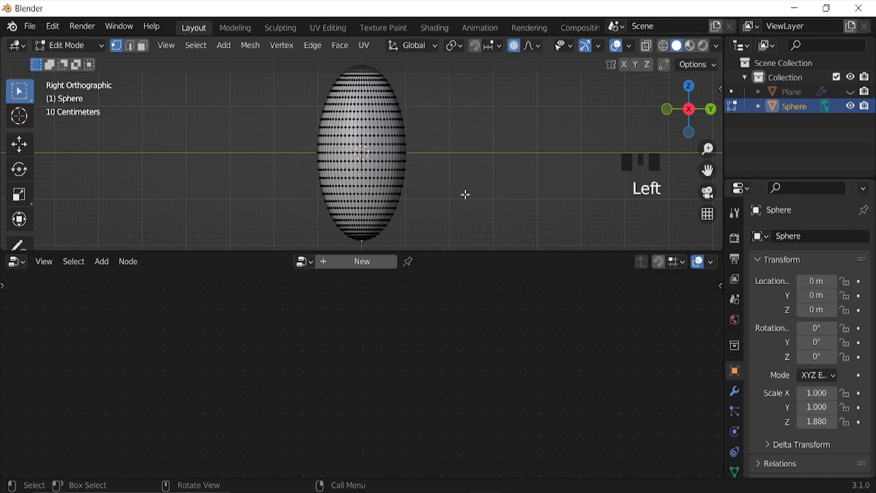
# Scale up the sphere around its bottom vertex using Smooth proportional falloff with a proportional size of about 3.80 to round out the egg.
pyautogui.press('s')
pyautogui.scroll(-2, 465, 194)
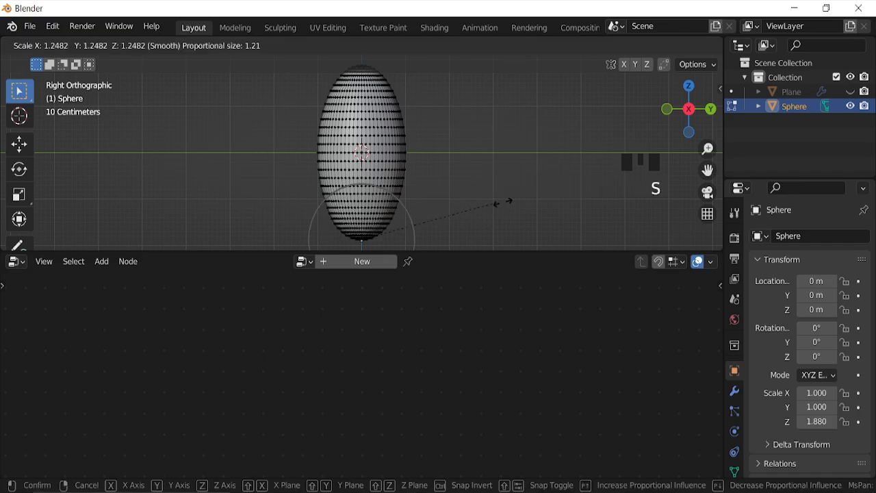
pyautogui.scroll(-6, 524, 204)
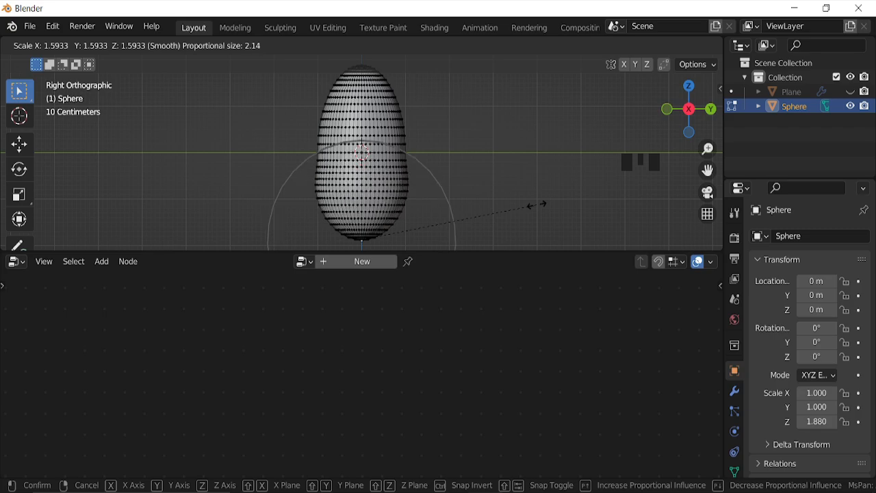
pyautogui.scroll(-2, 534, 204)
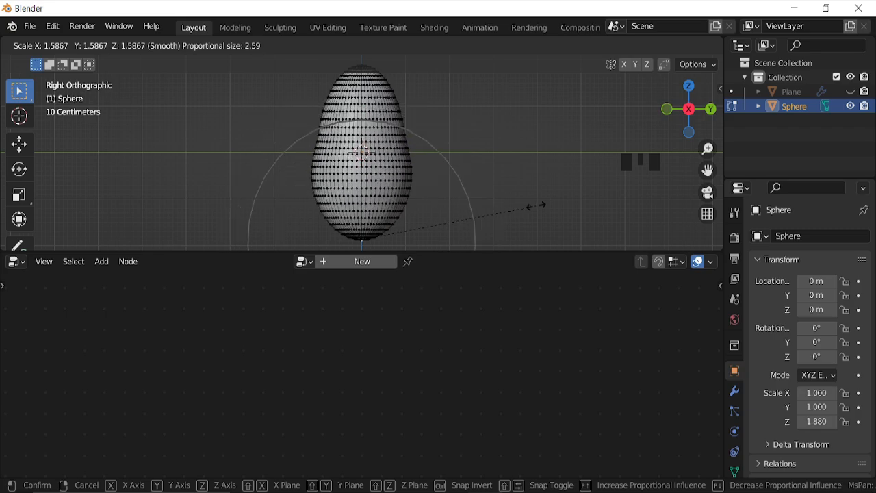
pyautogui.scroll(1, 536, 204)
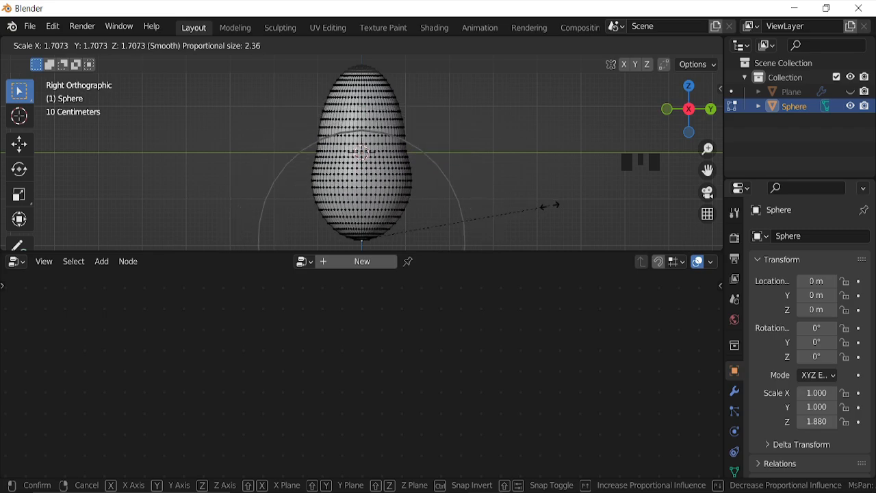
pyautogui.scroll(-5, 549, 205)
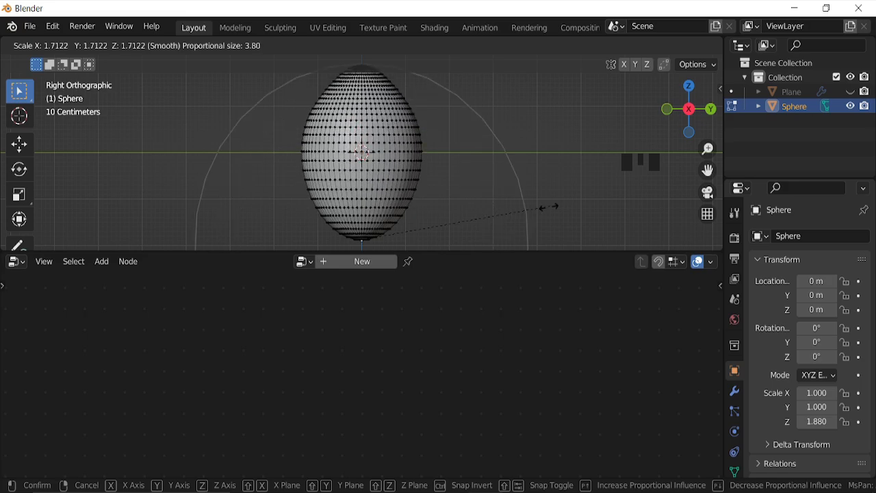
pyautogui.click(510, 216)
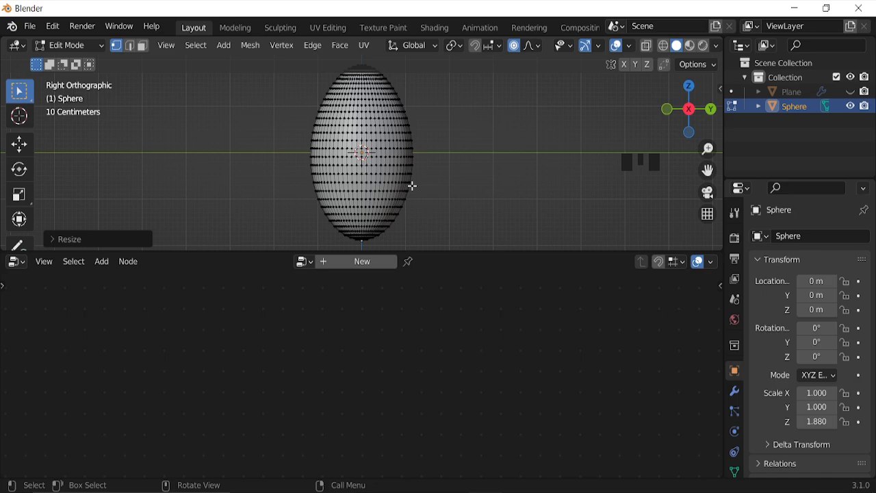
# Shade the egg smooth in Object Mode and switch the node editor to the Shader Editor.
pyautogui.press('Tab')
pyautogui.rightClick(489, 134)
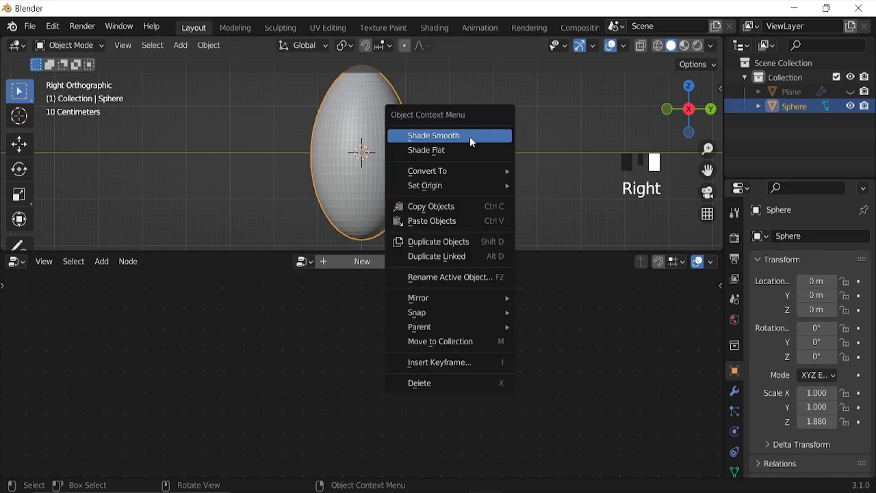
pyautogui.click(471, 137)
pyautogui.scroll(-2, 391, 240)
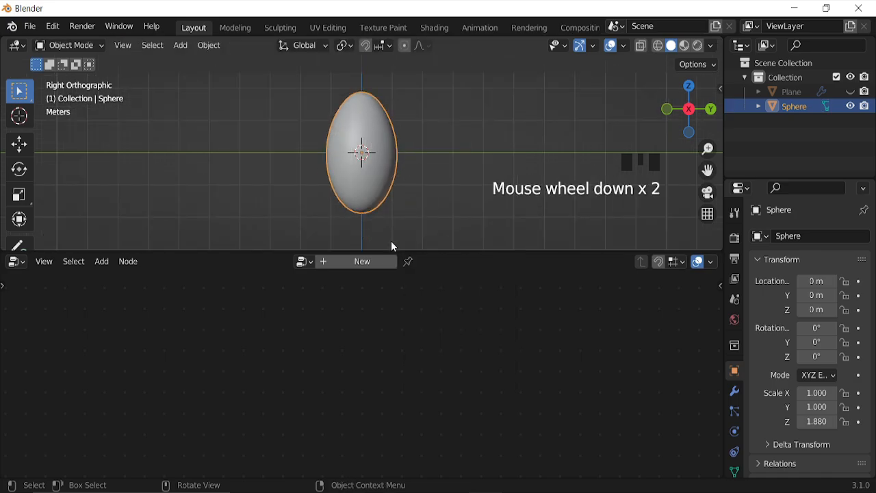
pyautogui.click(16, 267)
pyautogui.click(75, 395)
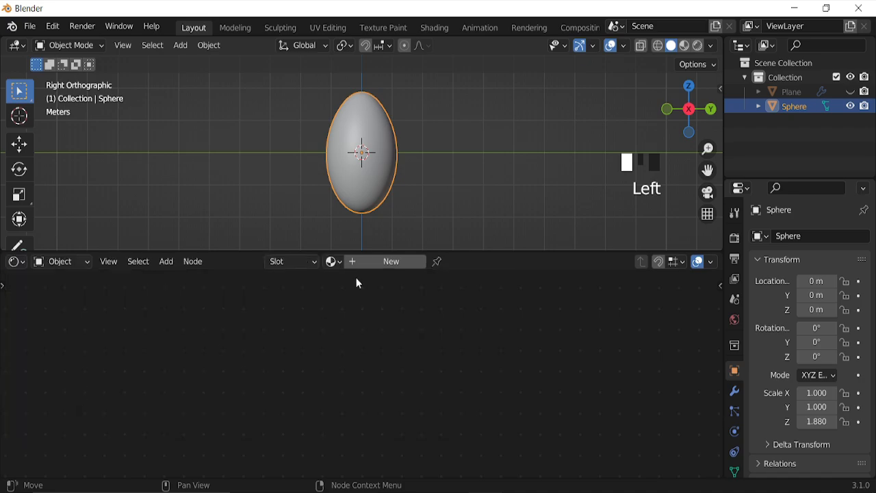
# Unhide the Plane object and scale the egg uniformly by about 7.56 to fit inside the nest, checking it without overlays.
pyautogui.click(850, 91)
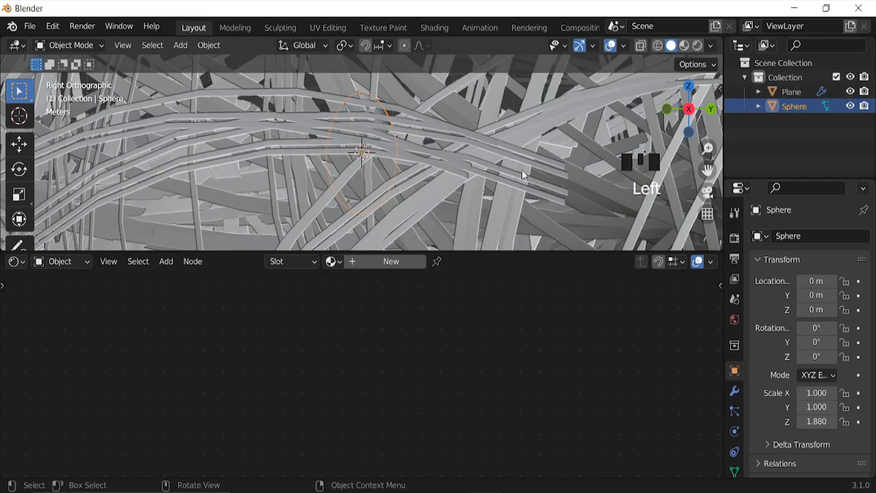
pyautogui.scroll(-12, 422, 181)
pyautogui.press('s')
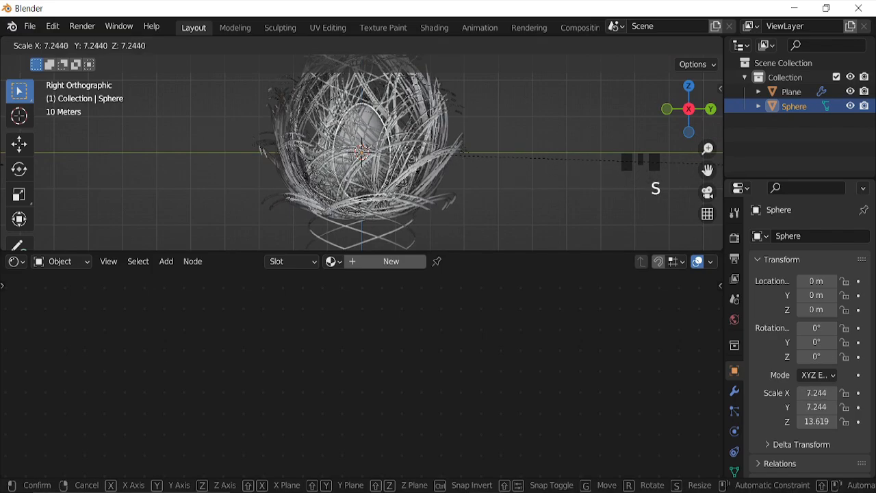
pyautogui.click(47, 168)
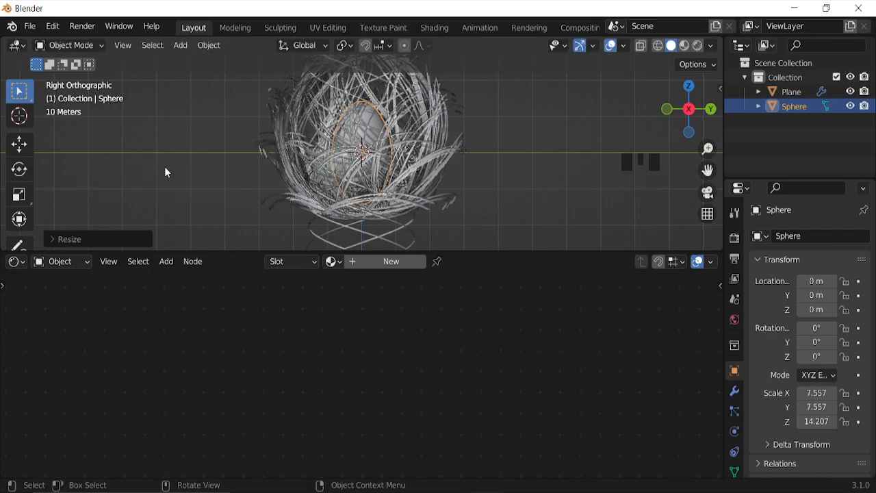
pyautogui.click(610, 45)
pyautogui.moveTo(520, 171); pyautogui.dragTo(395, 171, button='middle')
pyautogui.press('KP_3')
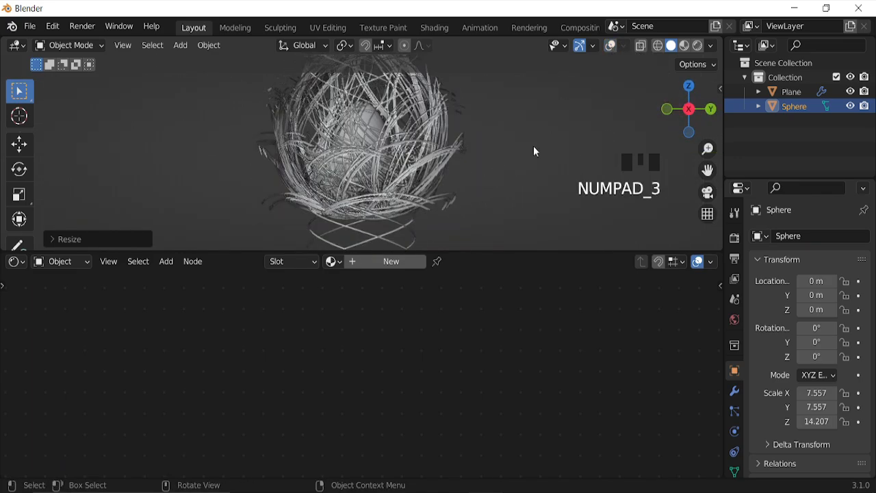
pyautogui.click(610, 45)
# Assign the existing Material to the Plane object and show the viewport in Material Preview shading with overlays hidden.
pyautogui.click(411, 155)
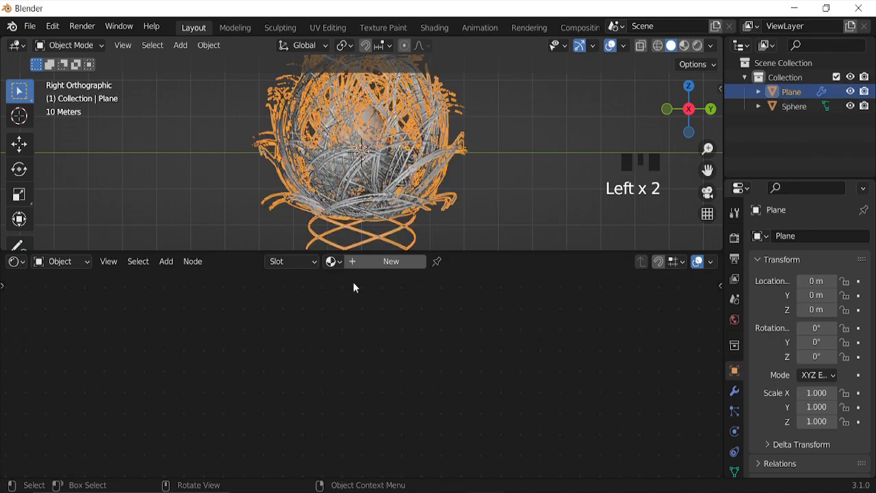
pyautogui.click(338, 261)
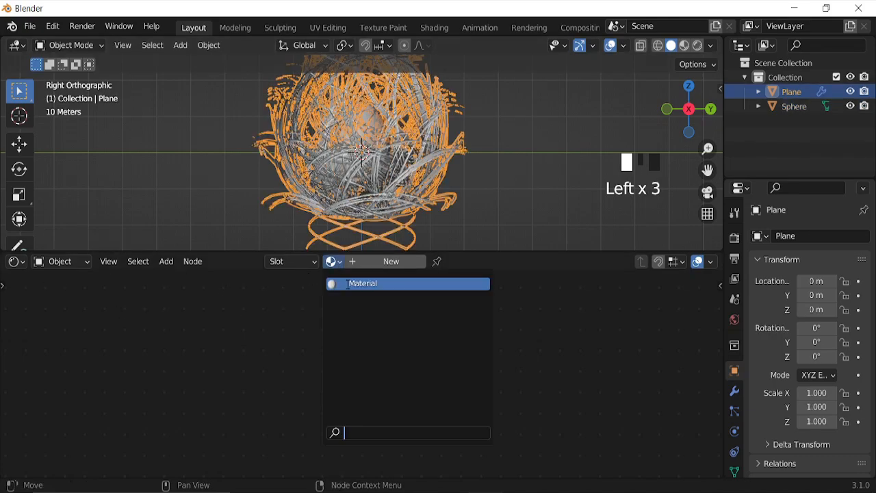
pyautogui.click(358, 283)
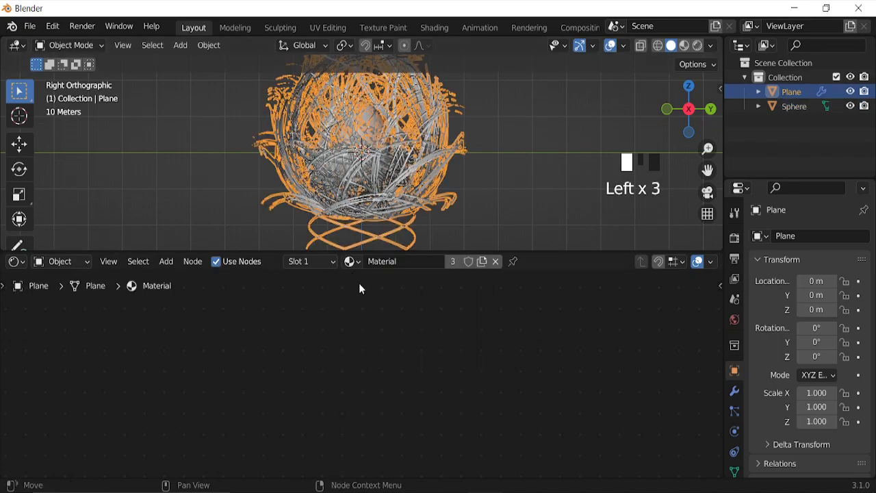
pyautogui.click(686, 48)
pyautogui.click(609, 46)
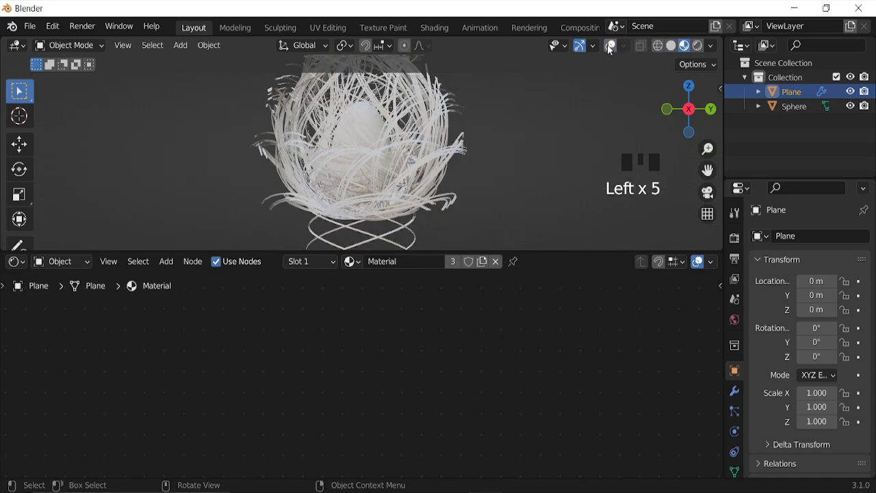
# Add a Noise Texture node to the Plane's material, placed to the left of the Principled BSDF.
pyautogui.scroll(4, 378, 168)
pyautogui.scroll(-16, 333, 342)
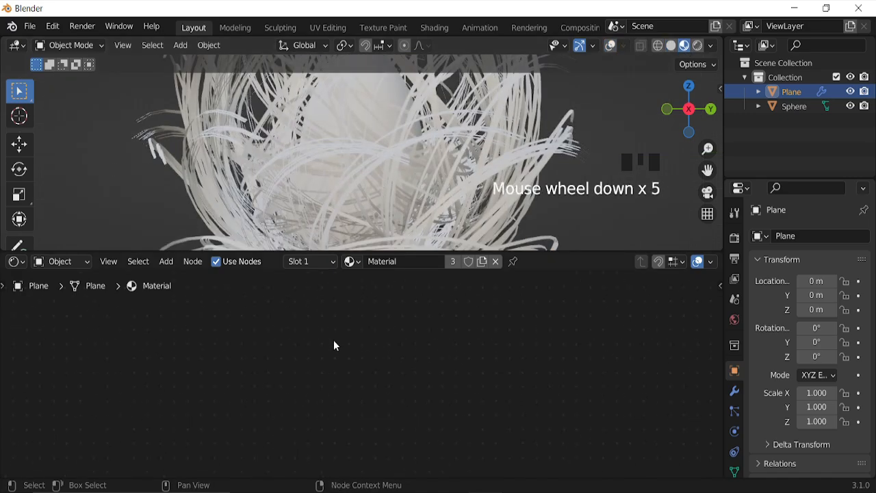
pyautogui.moveTo(197, 317); pyautogui.dragTo(523, 357, button='middle')
pyautogui.moveTo(442, 364); pyautogui.dragTo(522, 342, button='middle')
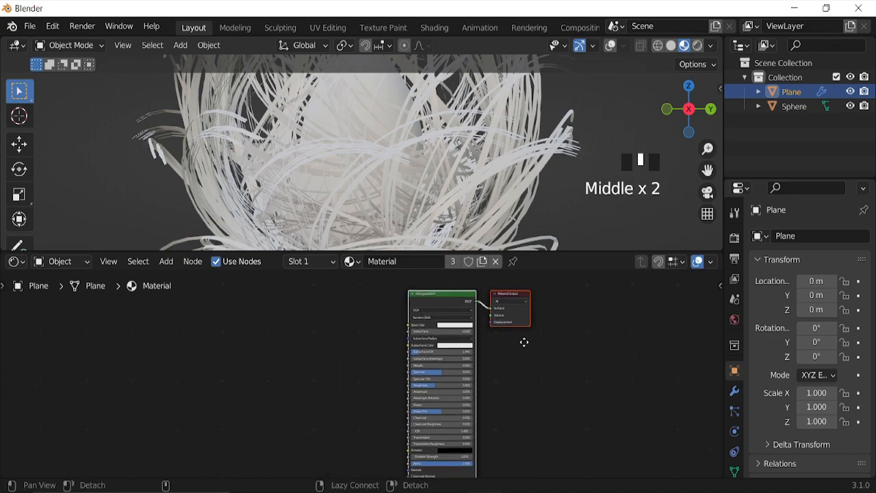
pyautogui.scroll(3, 522, 343)
pyautogui.moveTo(382, 354); pyautogui.dragTo(454, 354, button='middle')
pyautogui.hotkey('shift', 'a')
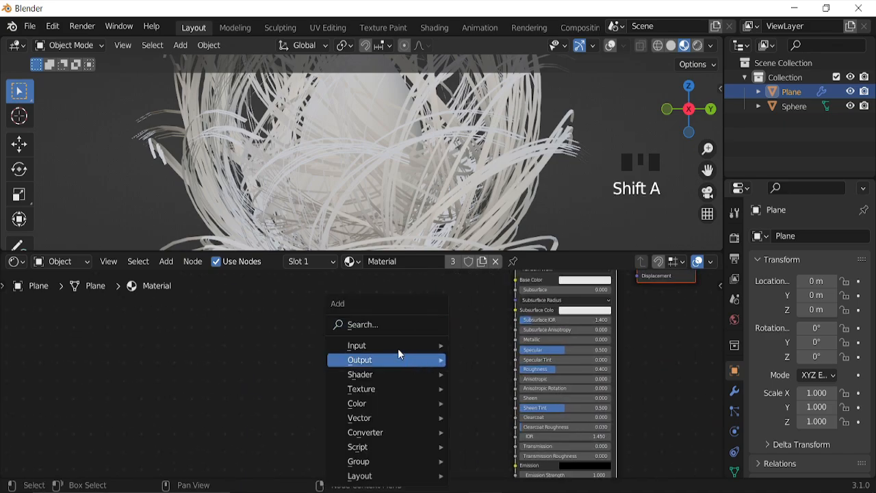
pyautogui.click(391, 324)
pyautogui.write('noi')
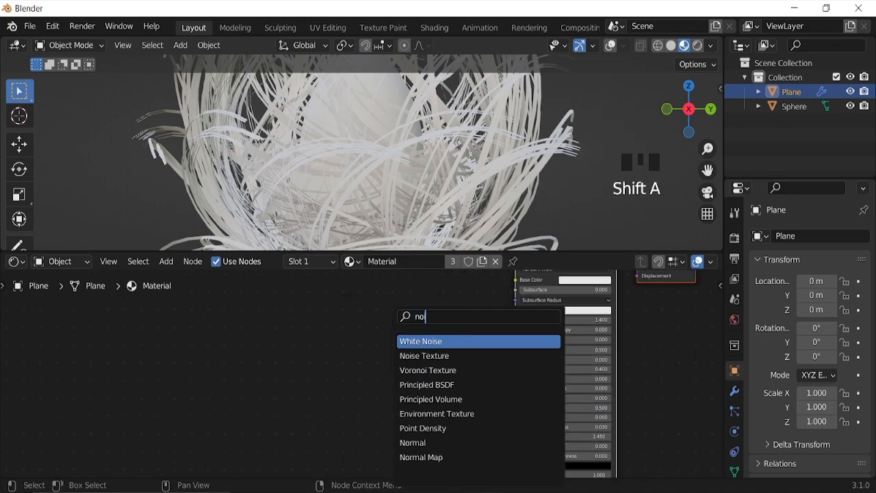
pyautogui.click(431, 352)
pyautogui.click(304, 325)
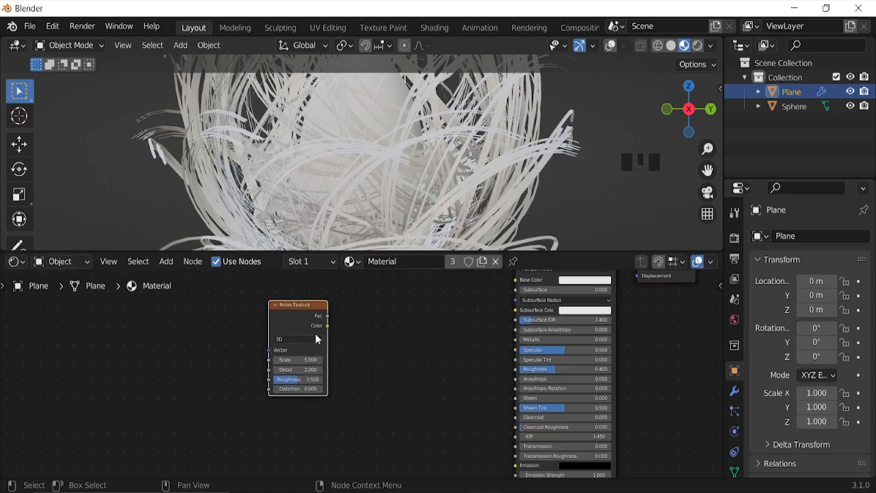
# Duplicate the Noise Texture node below the original and shift the original slightly to the left.
pyautogui.hotkey('shift', 'd')
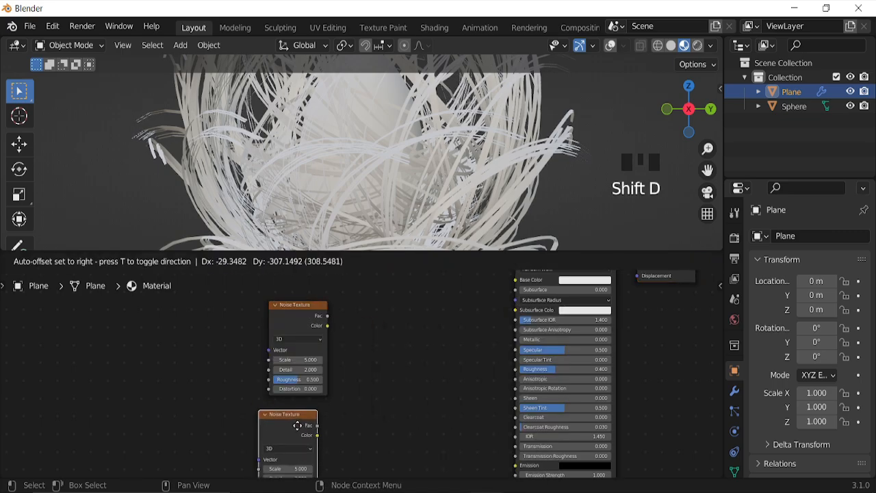
pyautogui.click(294, 408)
pyautogui.moveTo(301, 321); pyautogui.dragTo(265, 318)
# Add a ColorRamp node between the upper Noise Texture and the Principled BSDF.
pyautogui.hotkey('shift', 'a')
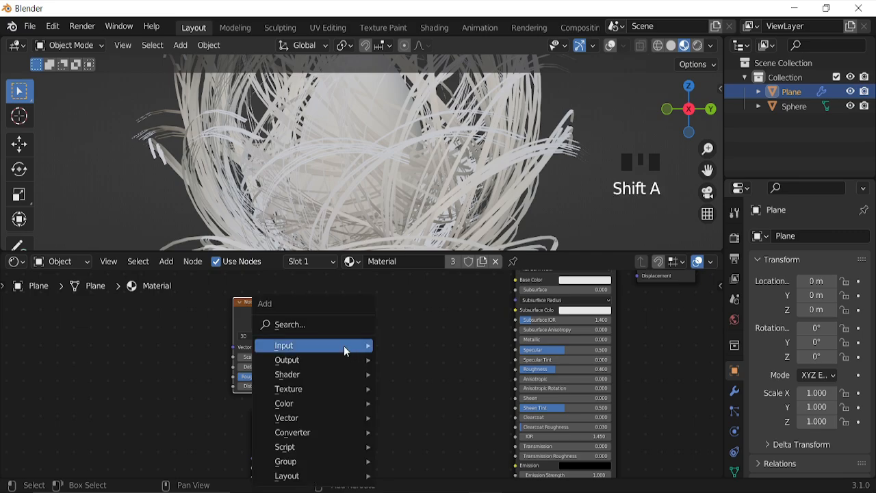
pyautogui.click(331, 324)
pyautogui.write('col')
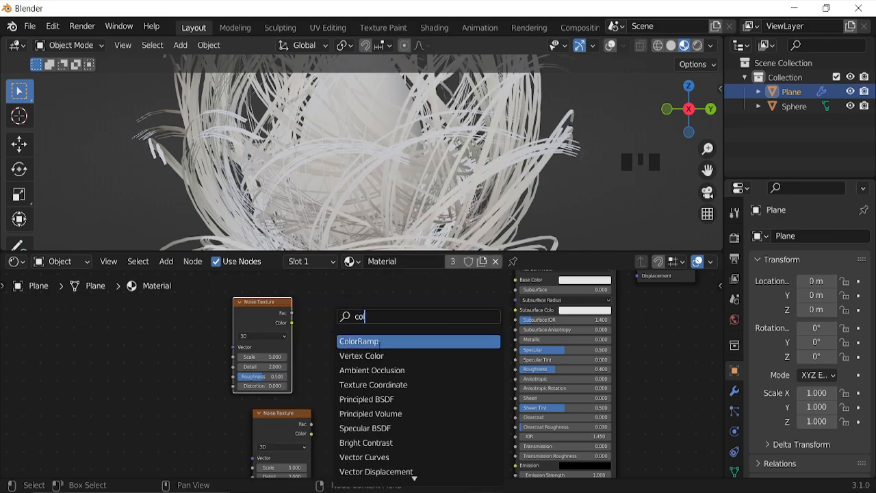
pyautogui.click(377, 341)
pyautogui.click(376, 339)
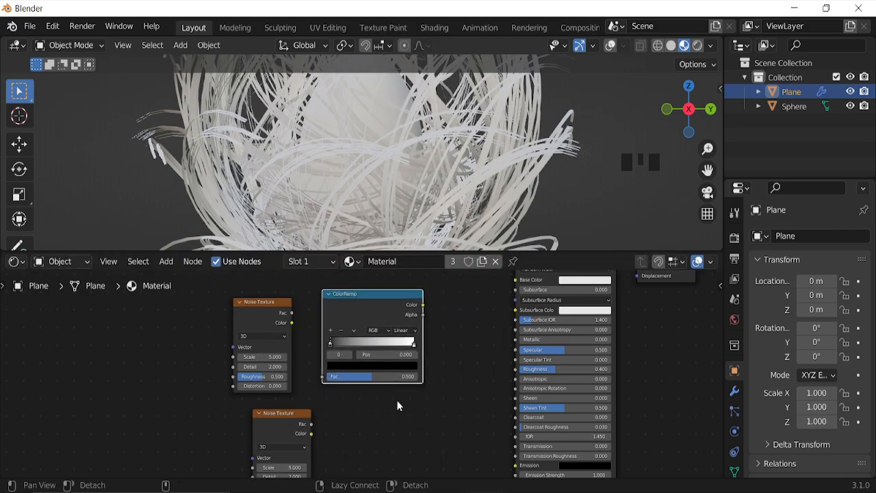
# Add a Bump node beside the lower Noise Texture and connect that texture's Color output to the Bump's Height input.
pyautogui.moveTo(419, 419); pyautogui.dragTo(399, 388, button='middle')
pyautogui.hotkey('shift', 'a')
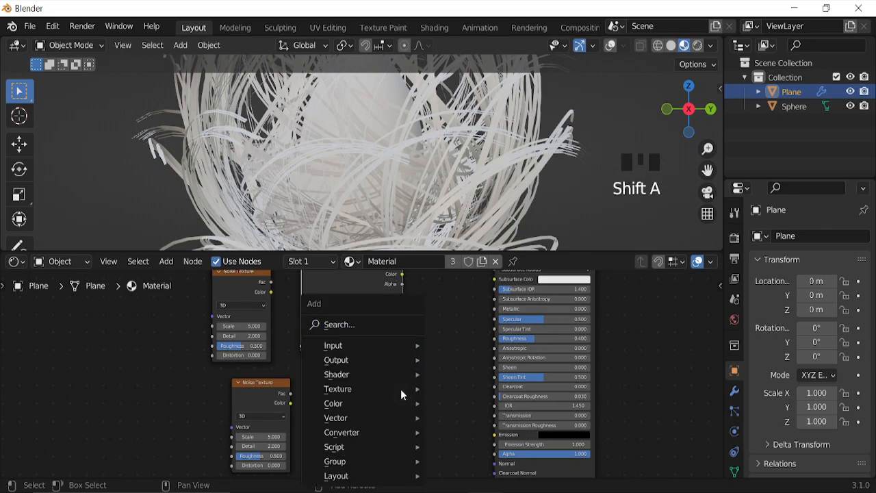
pyautogui.click(363, 325)
pyautogui.write('bum')
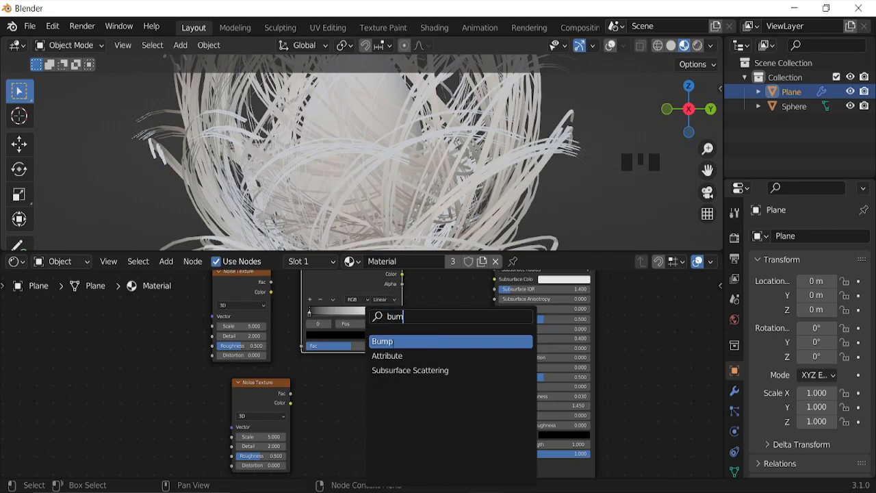
pyautogui.click(392, 342)
pyautogui.click(385, 405)
pyautogui.moveTo(308, 427); pyautogui.dragTo(318, 390, button='middle')
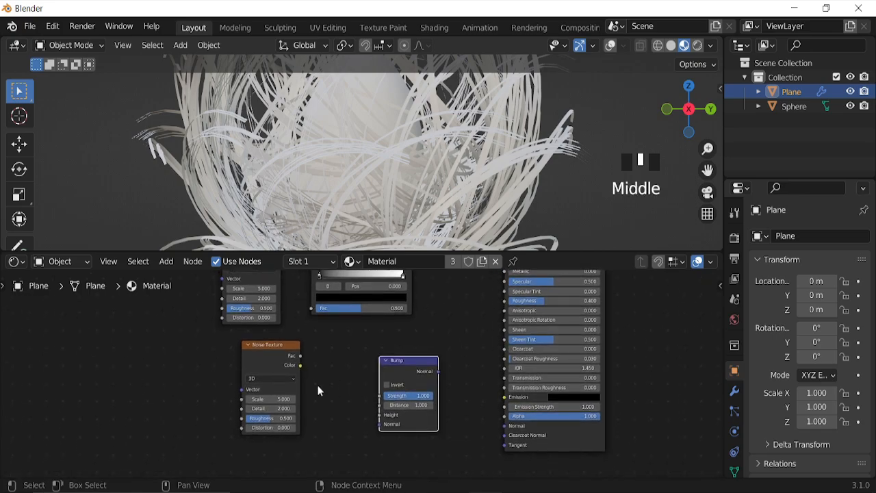
pyautogui.moveTo(299, 366); pyautogui.dragTo(381, 415)
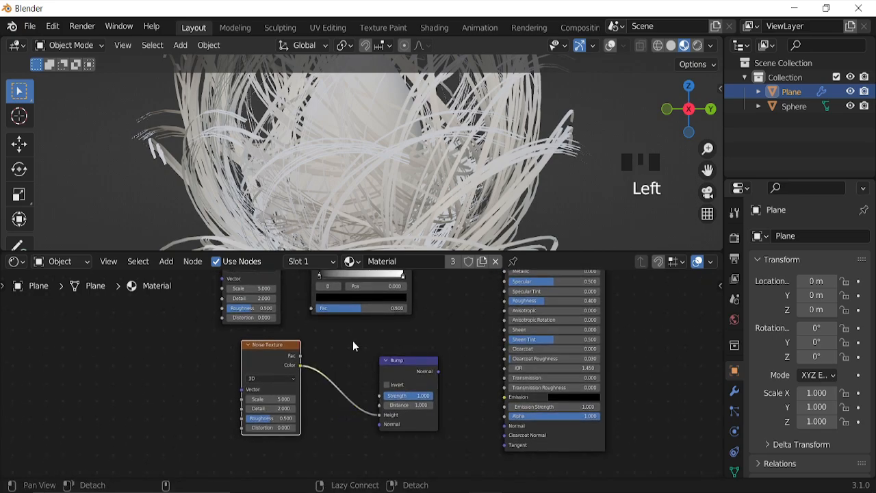
# Connect the upper Noise Texture's Color output to the ColorRamp's Fac input.
pyautogui.moveTo(353, 341); pyautogui.dragTo(369, 392, button='middle')
pyautogui.moveTo(308, 325); pyautogui.dragTo(342, 380)
pyautogui.click(315, 333)
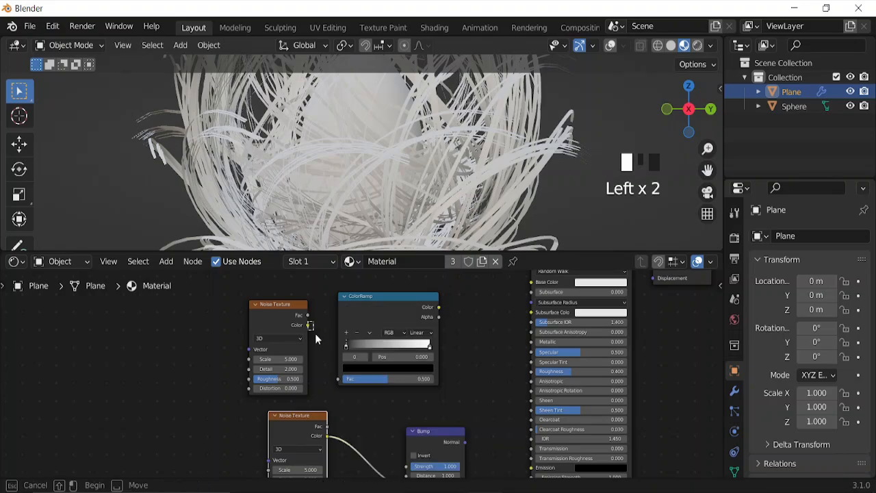
pyautogui.scroll(3, 328, 362)
pyautogui.scroll(1, 310, 363)
pyautogui.moveTo(288, 306); pyautogui.dragTo(329, 380)
pyautogui.moveTo(305, 387); pyautogui.dragTo(311, 387, button='middle')
# Set the Scale of the Noise Texture feeding the ColorRamp to 42.
pyautogui.scroll(6, 311, 387)
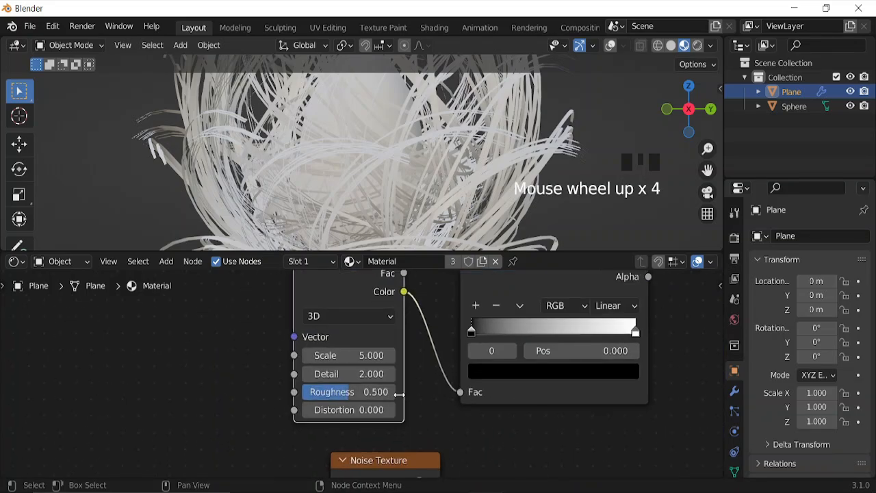
pyautogui.click(362, 353)
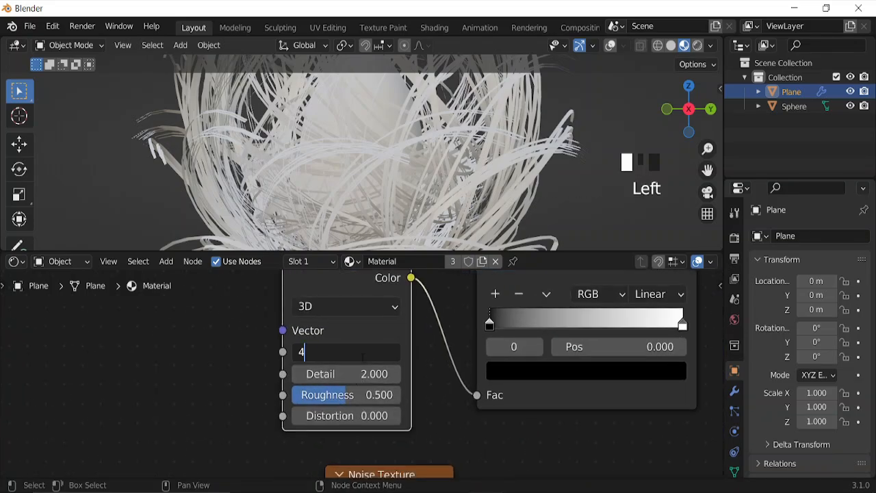
pyautogui.click(362, 353)
pyautogui.write('42')
pyautogui.press('Return')
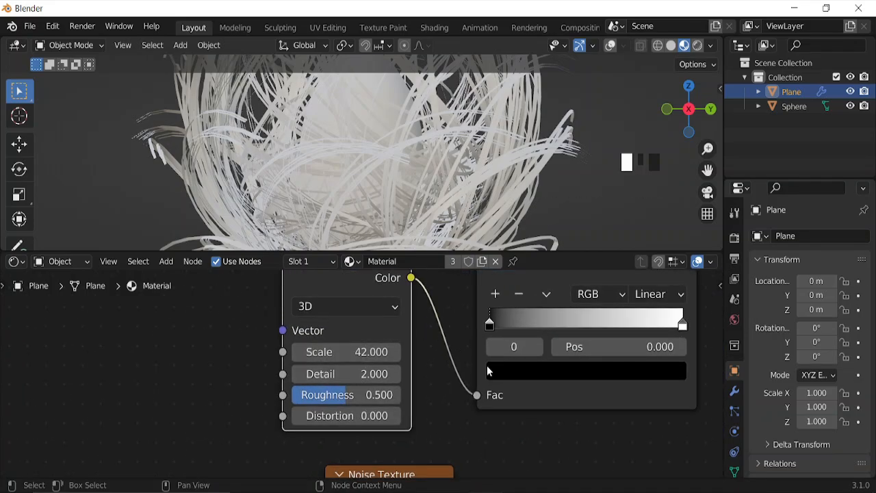
# Set the Scale of the lower Noise Texture, which feeds the Bump node, to 40.
pyautogui.moveTo(477, 366); pyautogui.dragTo(544, 444, button='middle')
pyautogui.scroll(-5, 482, 372)
pyautogui.scroll(4, 437, 408)
pyautogui.moveTo(472, 420); pyautogui.dragTo(464, 406, button='middle')
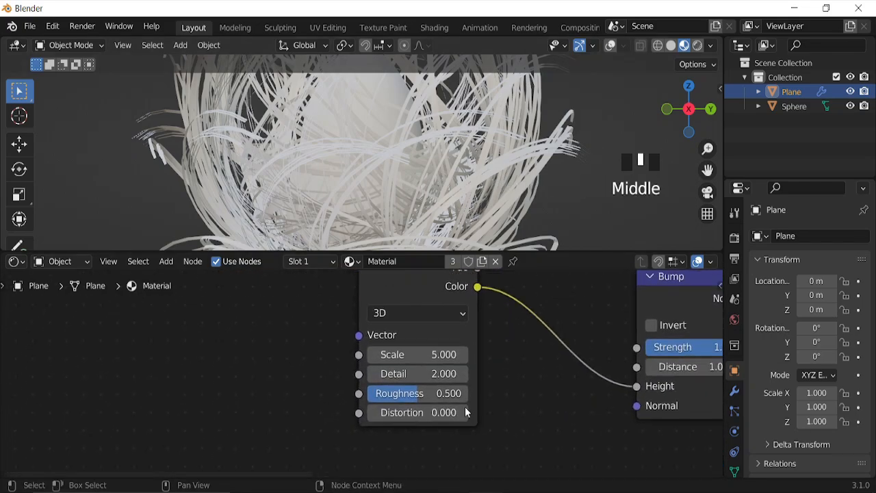
pyautogui.click(430, 354)
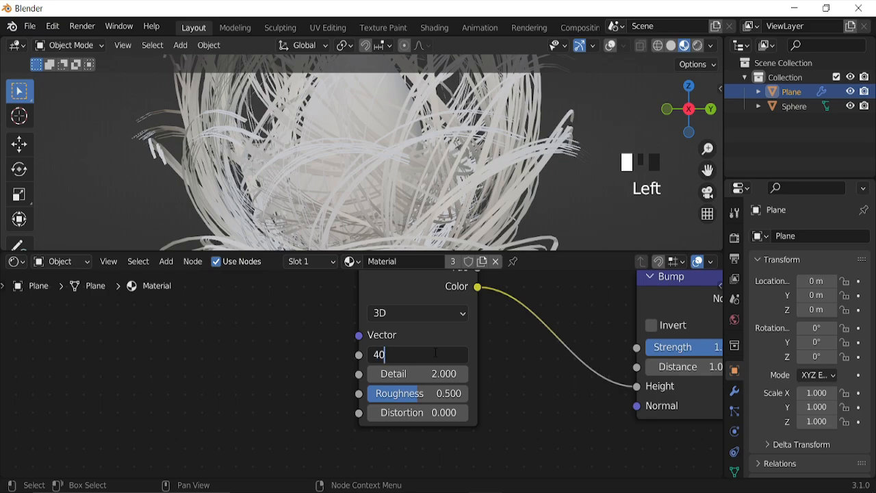
pyautogui.press('Return')
# Set the Bump node's Strength to 0.2.
pyautogui.moveTo(500, 357); pyautogui.dragTo(399, 377, button='middle')
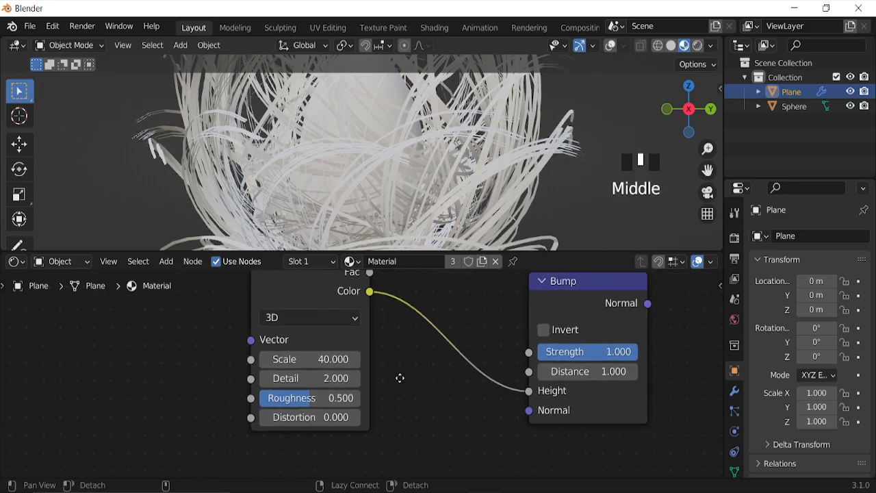
pyautogui.moveTo(538, 374); pyautogui.dragTo(402, 375, button='middle')
pyautogui.click(451, 353)
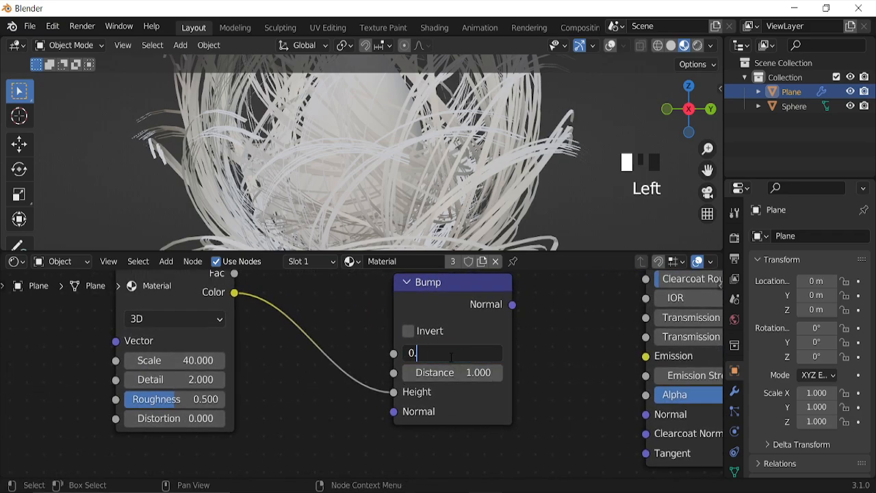
pyautogui.write('0.2')
pyautogui.press('Return')
# Raise the Principled BSDF's Roughness to 1.0.
pyautogui.scroll(-6, 459, 349)
pyautogui.moveTo(465, 342); pyautogui.dragTo(338, 399, button='middle')
pyautogui.scroll(3, 338, 399)
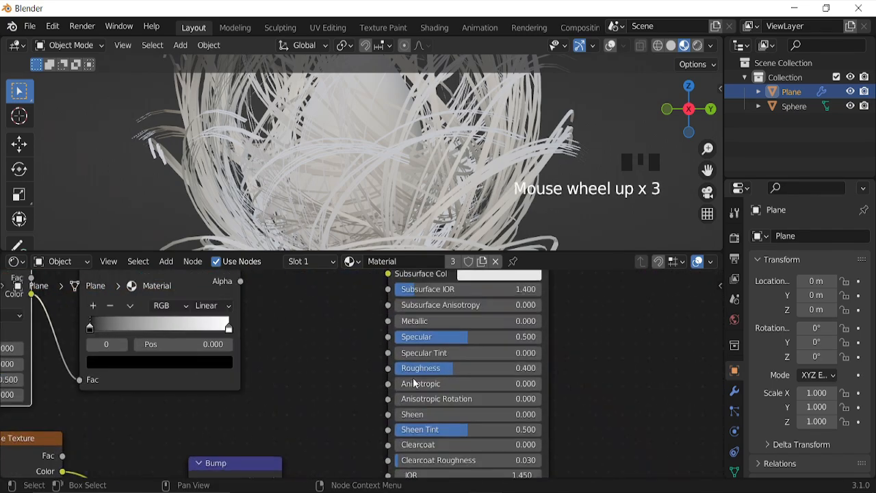
pyautogui.click(451, 368)
pyautogui.moveTo(451, 368); pyautogui.dragTo(540, 368)
# Connect the ColorRamp's Color output to the Principled BSDF's Base Color.
pyautogui.scroll(-5, 314, 349)
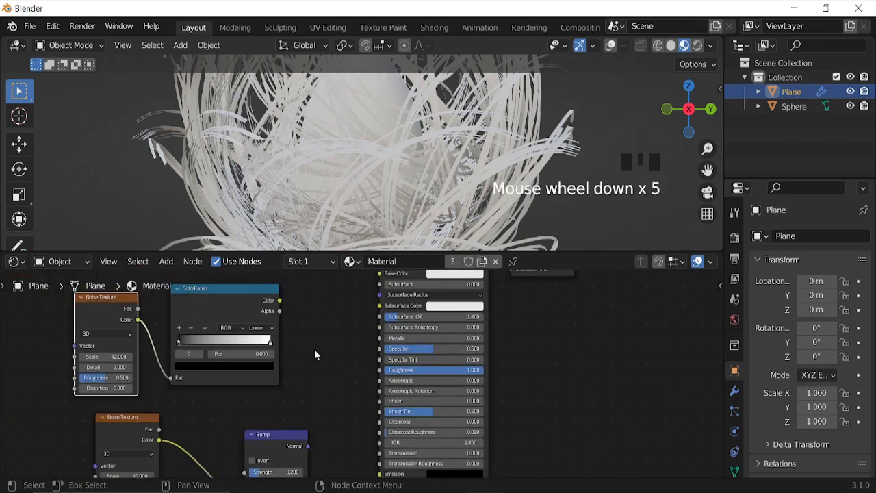
pyautogui.moveTo(314, 349)
pyautogui.mouseDown(button='middle')
pyautogui.moveTo(349, 379)
pyautogui.moveTo(324, 360)
pyautogui.mouseUp(button='middle')
pyautogui.click(324, 357)
pyautogui.moveTo(325, 355); pyautogui.dragTo(425, 331)
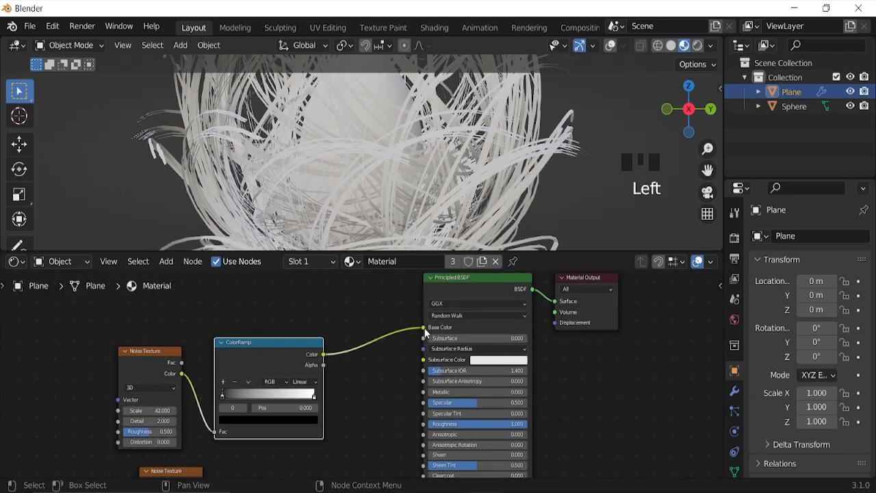
pyautogui.click(382, 361)
# Move the ColorRamp's white stop to position 0.833 and recolor it light green.
pyautogui.moveTo(383, 361); pyautogui.dragTo(412, 387, button='middle')
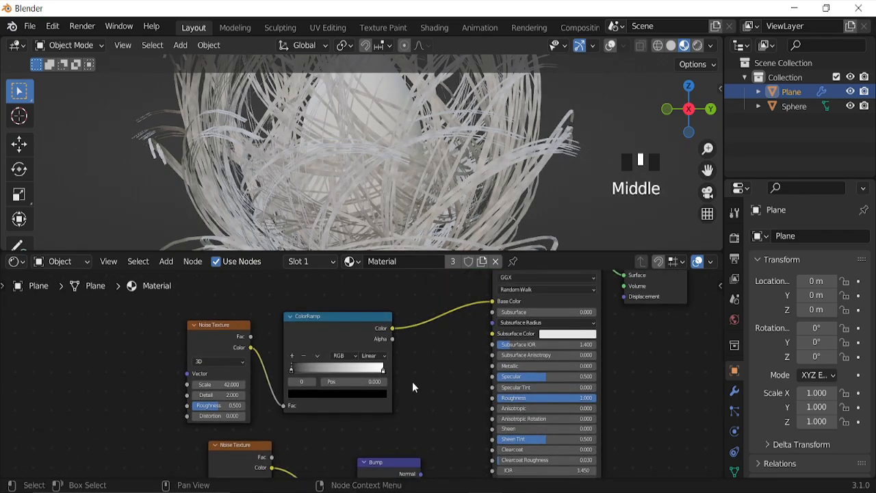
pyautogui.scroll(6, 412, 388)
pyautogui.moveTo(398, 368); pyautogui.dragTo(373, 367)
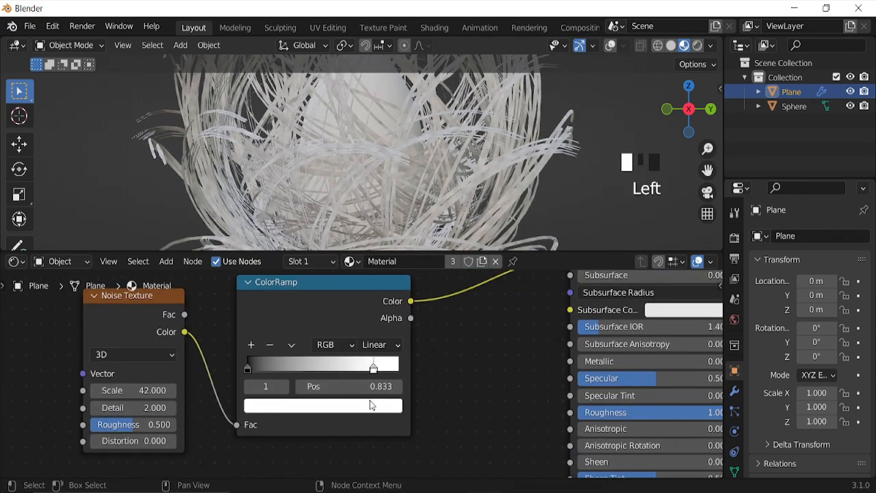
pyautogui.click(370, 405)
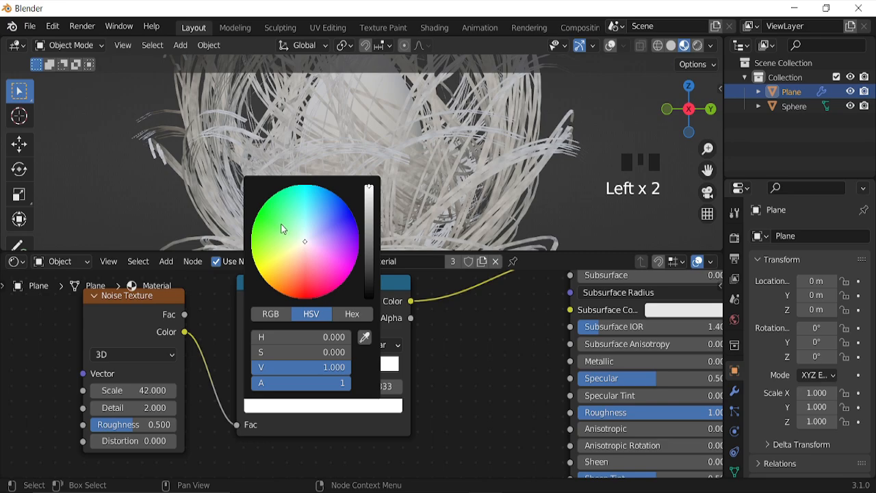
pyautogui.click(276, 229)
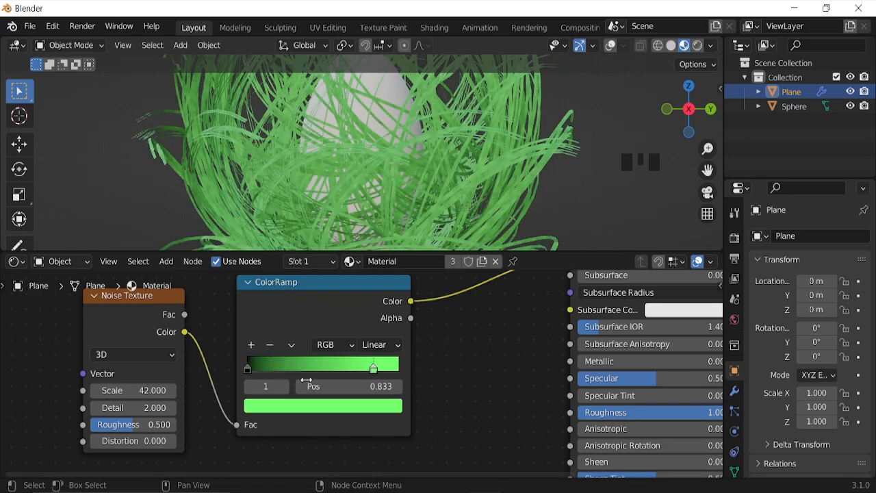
# Move the ColorRamp's black stop to position 0.145 and recolor it a muted yellowish brown.
pyautogui.moveTo(246, 367); pyautogui.dragTo(314, 361, button='middle')
pyautogui.moveTo(315, 360); pyautogui.dragTo(337, 360)
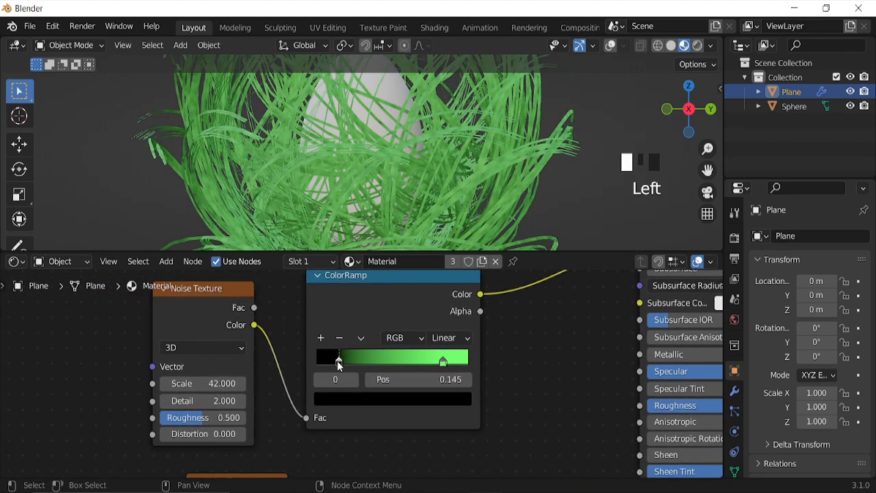
pyautogui.click(358, 399)
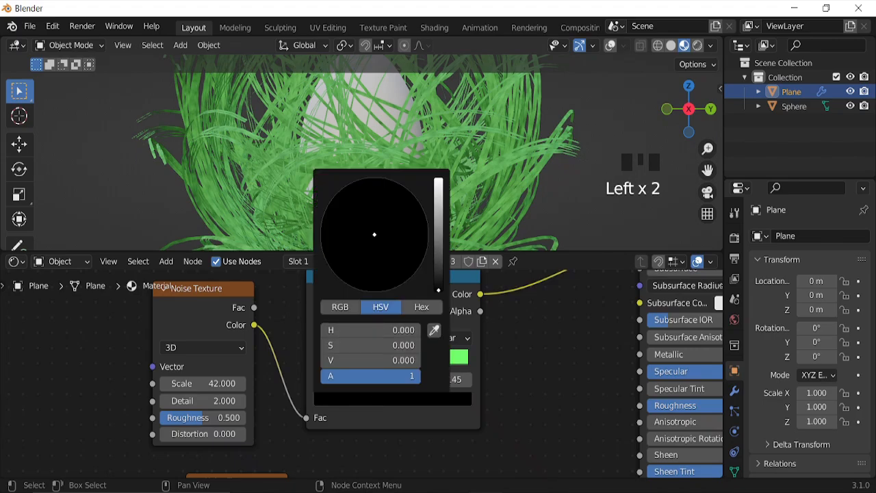
pyautogui.moveTo(438, 290); pyautogui.dragTo(438, 196)
pyautogui.click(356, 271)
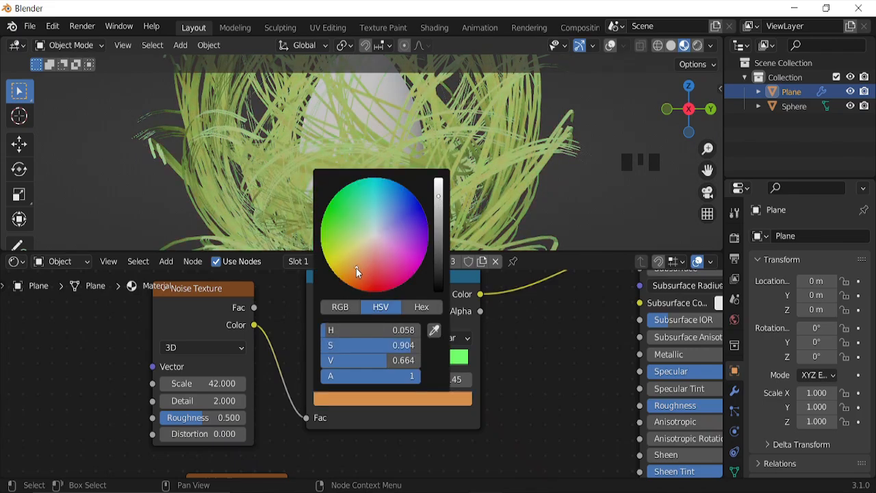
pyautogui.moveTo(356, 265); pyautogui.dragTo(354, 249)
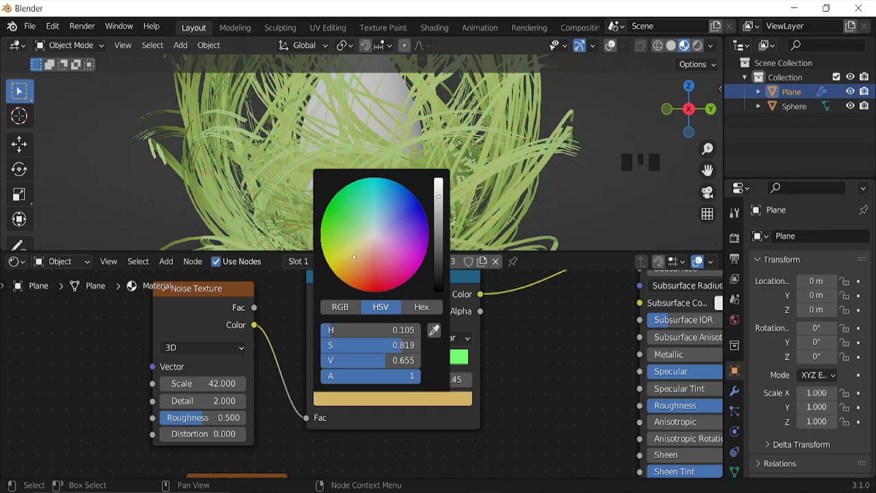
pyautogui.moveTo(438, 196); pyautogui.dragTo(438, 214)
# Make the ColorRamp's green stop a slightly deeper green and move the brown stop to position 0.095.
pyautogui.scroll(-4, 369, 169)
pyautogui.moveTo(378, 174); pyautogui.dragTo(404, 185, button='middle')
pyautogui.click(443, 362)
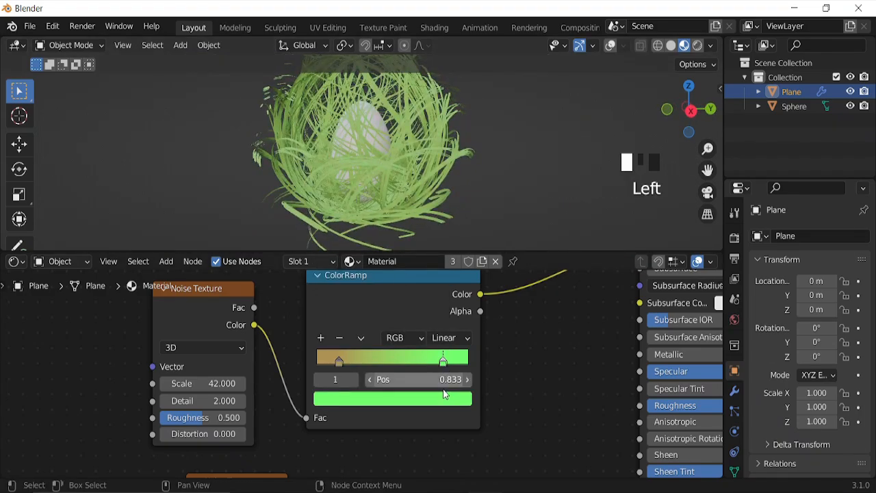
pyautogui.click(444, 397)
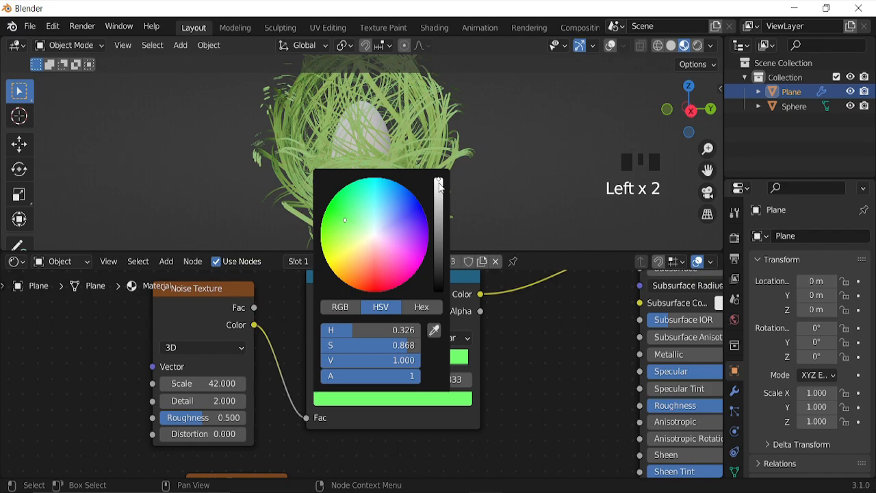
pyautogui.moveTo(439, 187)
pyautogui.mouseDown()
pyautogui.moveTo(438, 219)
pyautogui.moveTo(439, 183)
pyautogui.mouseUp()
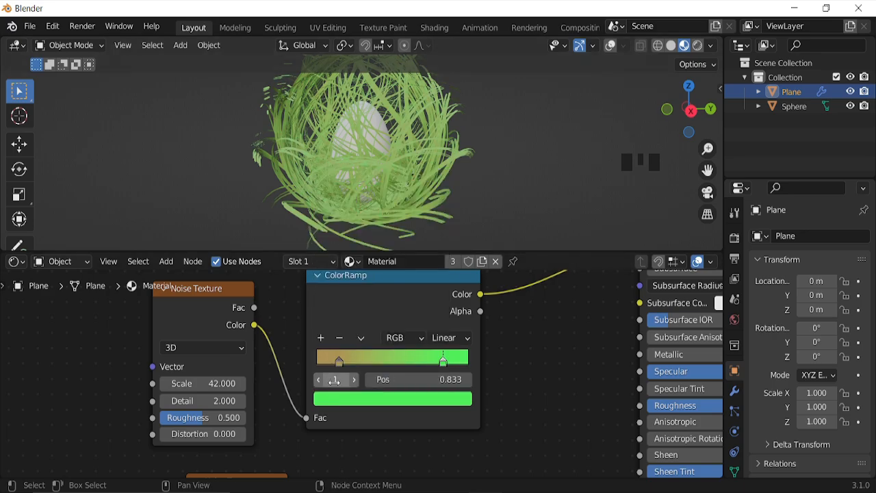
pyautogui.moveTo(338, 362); pyautogui.dragTo(331, 360)
# Connect the Bump node's Normal output to the Principled BSDF's Normal input and check the nest's surface up close.
pyautogui.scroll(-5, 488, 384)
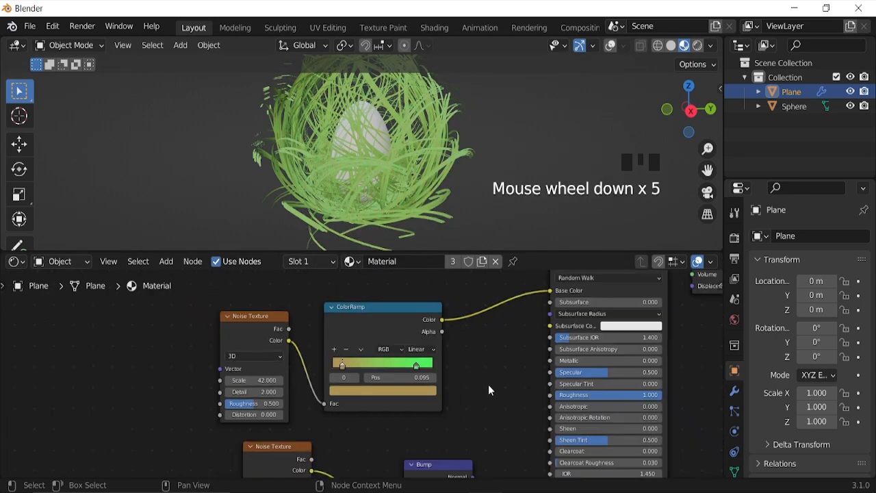
pyautogui.moveTo(488, 384); pyautogui.dragTo(343, 274, button='middle')
pyautogui.moveTo(317, 360)
pyautogui.mouseDown()
pyautogui.moveTo(341, 365)
pyautogui.moveTo(400, 442)
pyautogui.moveTo(419, 442)
pyautogui.mouseUp()
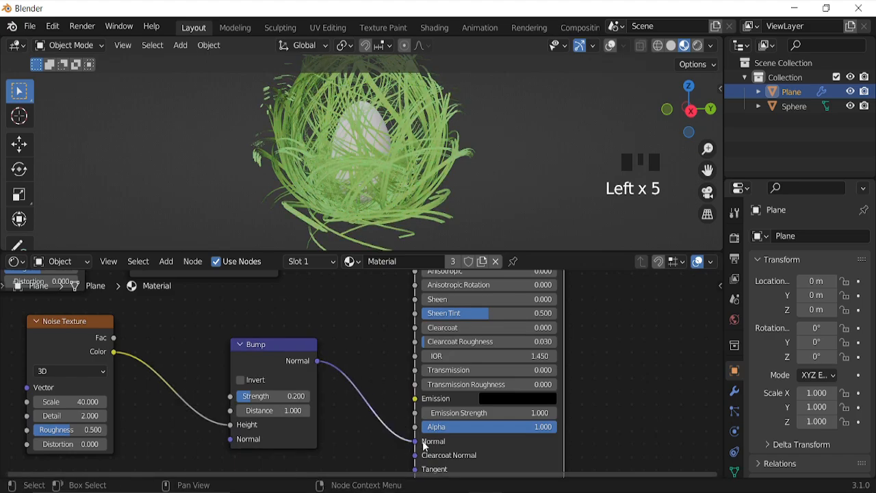
pyautogui.moveTo(354, 401); pyautogui.dragTo(410, 383, button='middle')
pyautogui.scroll(4, 384, 175)
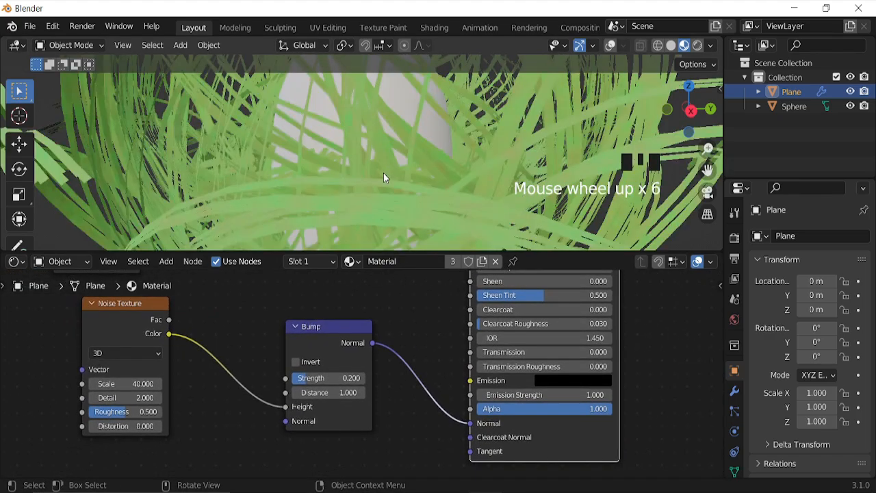
pyautogui.scroll(-4, 385, 169)
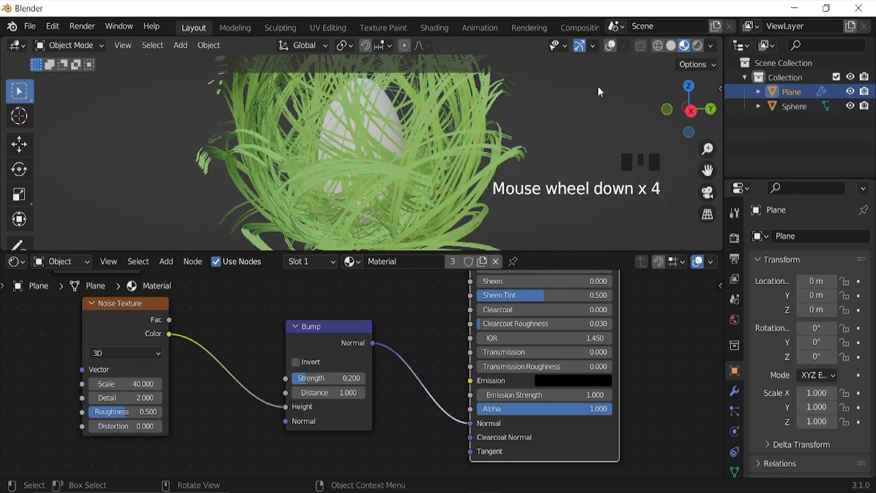
# Select the Sphere object and create a new material for it.
pyautogui.click(792, 107)
pyautogui.click(381, 264)
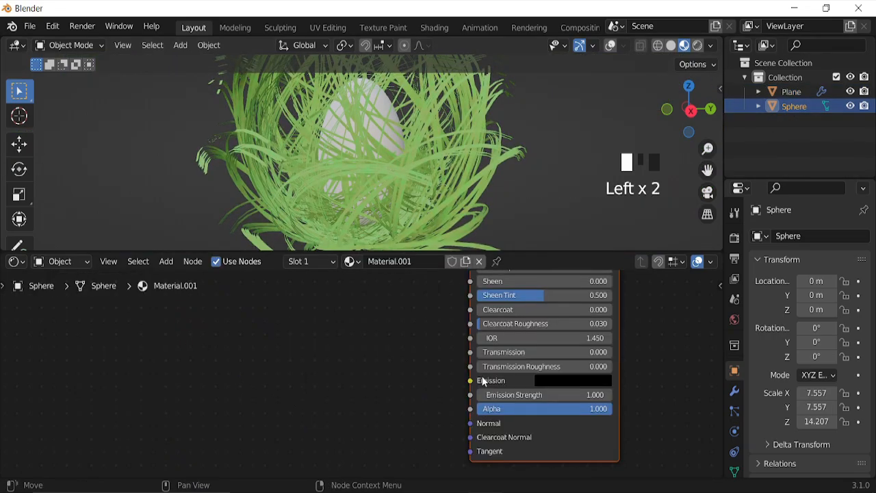
pyautogui.scroll(-8, 465, 359)
pyautogui.moveTo(402, 375); pyautogui.dragTo(380, 414, button='middle')
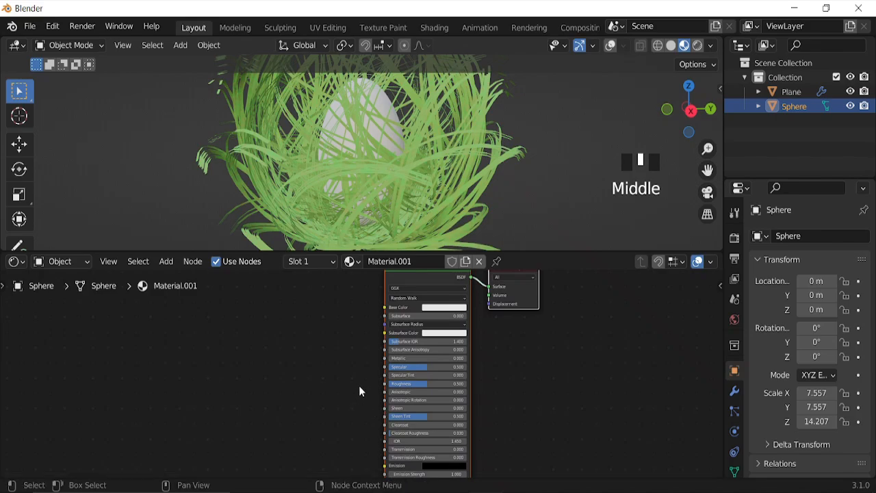
pyautogui.scroll(-2, 364, 375)
pyautogui.moveTo(364, 375); pyautogui.dragTo(416, 355, button='middle')
# Add a Noise Texture node to the egg's material, placed to the left of the Principled BSDF.
pyautogui.hotkey('shift', 'a')
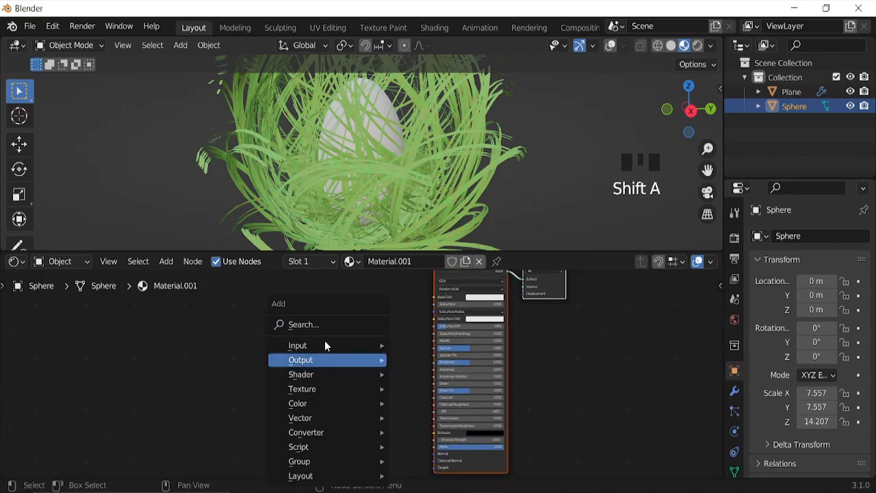
pyautogui.click(320, 319)
pyautogui.write('noi')
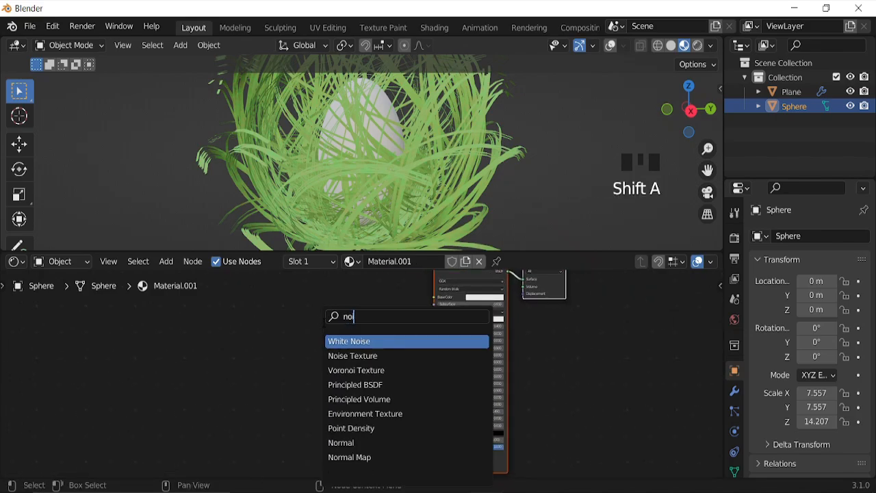
pyautogui.press('Down')
pyautogui.press('Return')
pyautogui.click(207, 376)
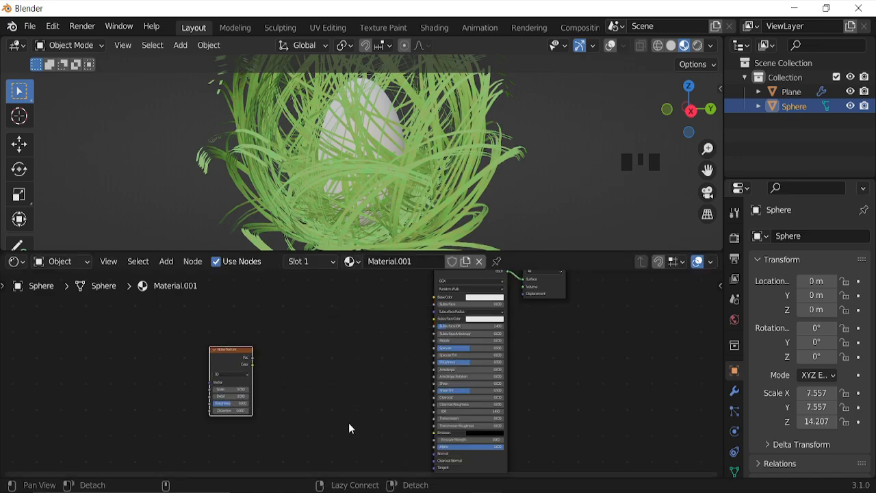
# Add a Bump node between the egg material's Noise Texture and the Principled BSDF.
pyautogui.moveTo(348, 422); pyautogui.dragTo(370, 372, button='middle')
pyautogui.hotkey('shift', 'a')
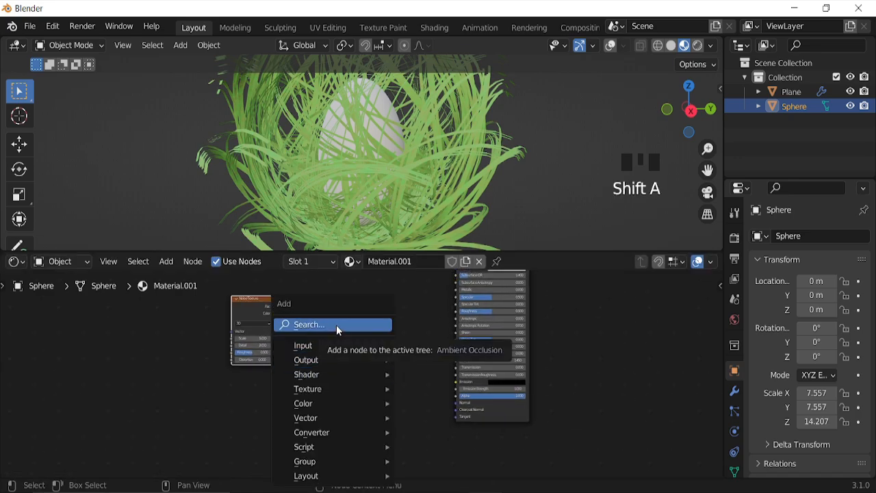
pyautogui.click(336, 324)
pyautogui.write('bum')
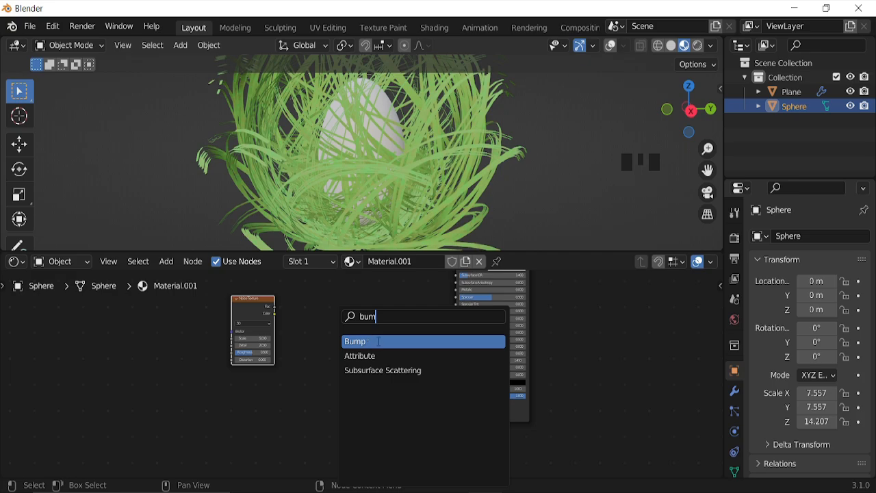
pyautogui.click(369, 340)
pyautogui.click(372, 353)
# Set the Scale of the egg material's Noise Texture to 12.
pyautogui.moveTo(274, 334); pyautogui.dragTo(340, 406)
pyautogui.scroll(7, 340, 407)
pyautogui.moveTo(340, 406); pyautogui.dragTo(366, 371, button='middle')
pyautogui.scroll(6, 366, 372)
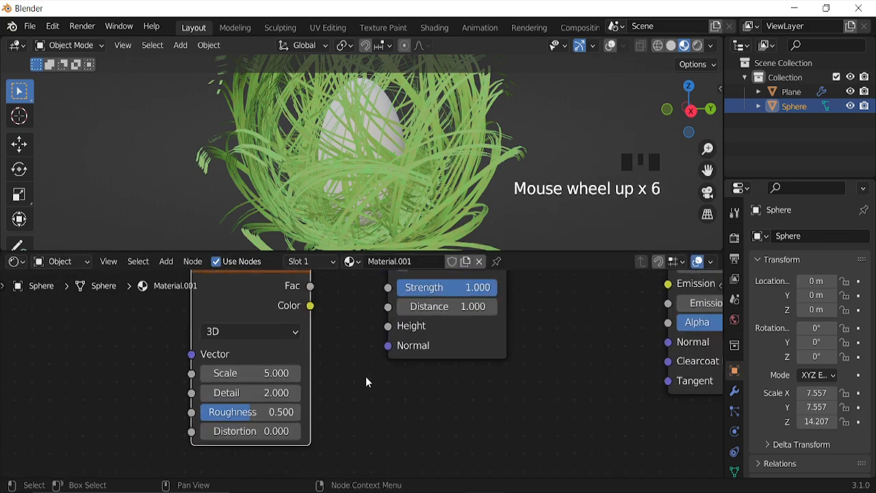
pyautogui.click(276, 371)
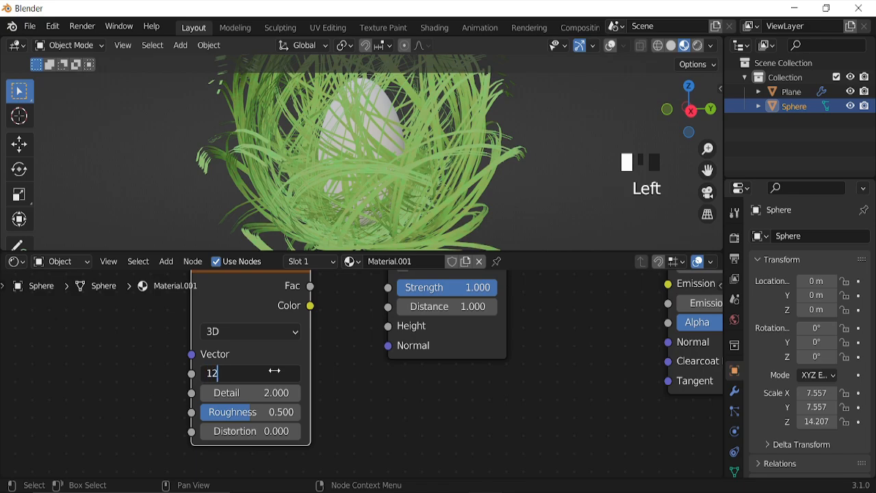
pyautogui.write('12')
pyautogui.press('Return')
# Set the Strength of the egg material's Bump node to 0.1.
pyautogui.moveTo(375, 389); pyautogui.dragTo(367, 411, button='middle')
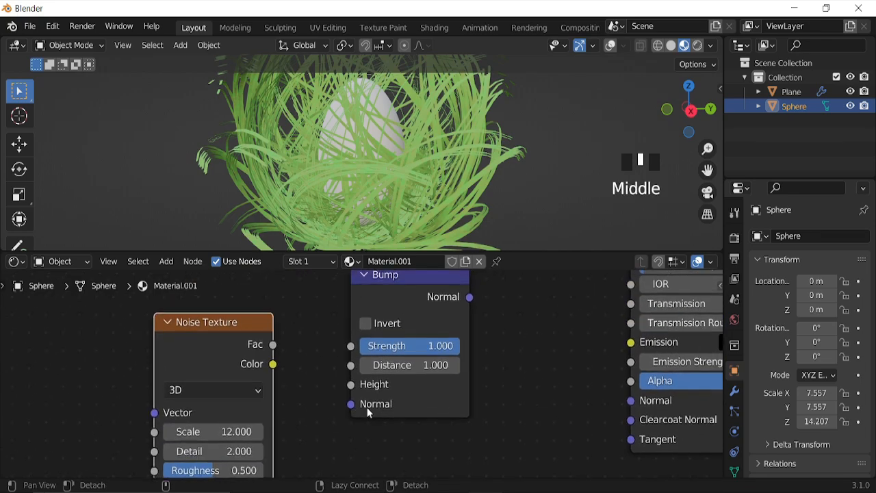
pyautogui.click(410, 346)
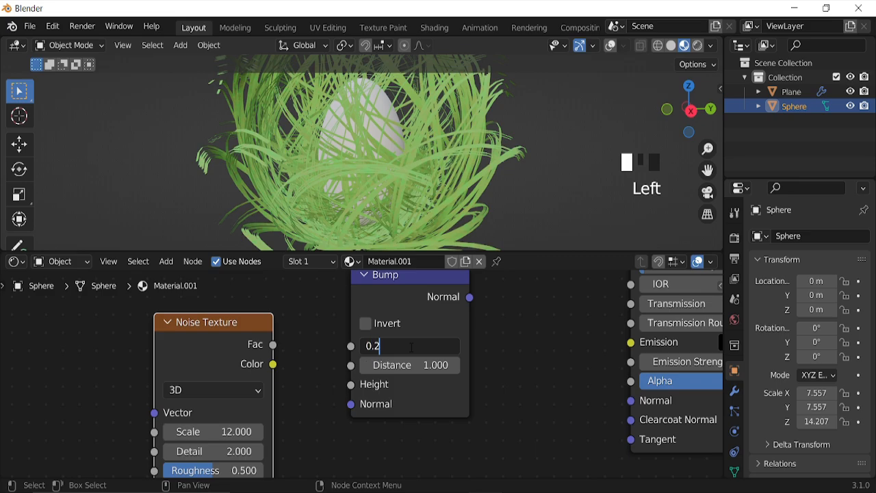
pyautogui.write('0.2')
pyautogui.press('Return')
pyautogui.click(411, 347)
pyautogui.press('Return')
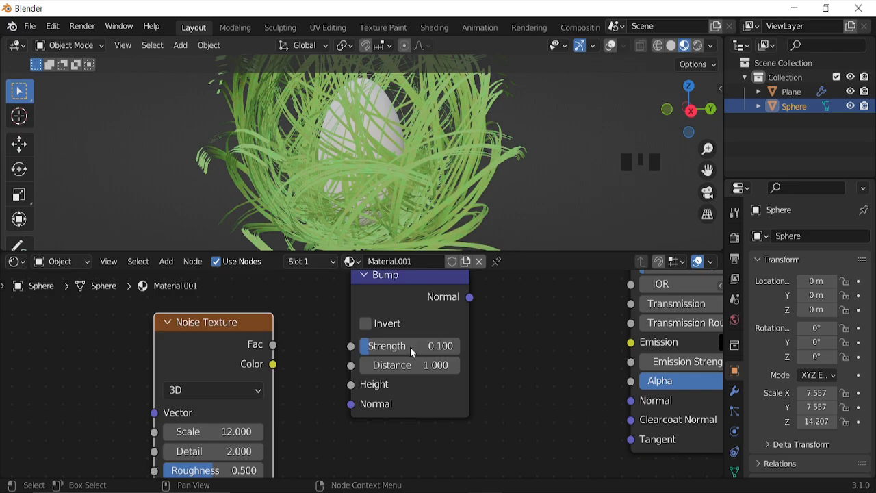
# Connect the Noise Texture's Color output to the Bump node's Height input.
pyautogui.click(329, 380)
pyautogui.moveTo(272, 364); pyautogui.dragTo(351, 384)
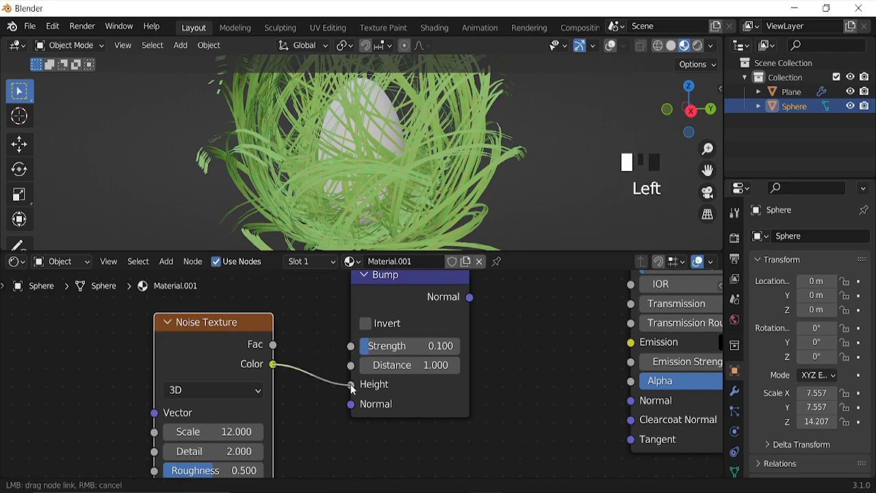
pyautogui.scroll(-4, 486, 357)
pyautogui.moveTo(477, 373); pyautogui.dragTo(397, 399, button='middle')
pyautogui.moveTo(374, 339); pyautogui.dragTo(482, 407)
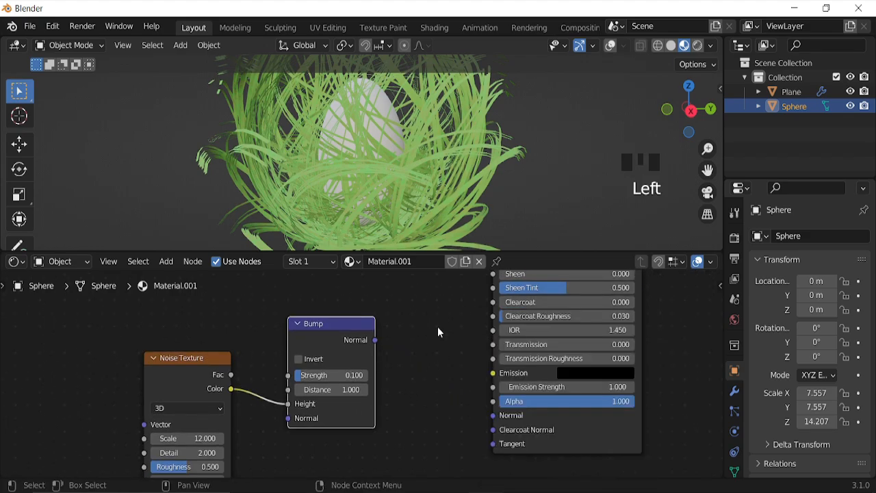
# Set the Roughness of the egg's Principled BSDF to 0.4.
pyautogui.moveTo(445, 321); pyautogui.dragTo(368, 432, button='middle')
pyautogui.click(469, 343)
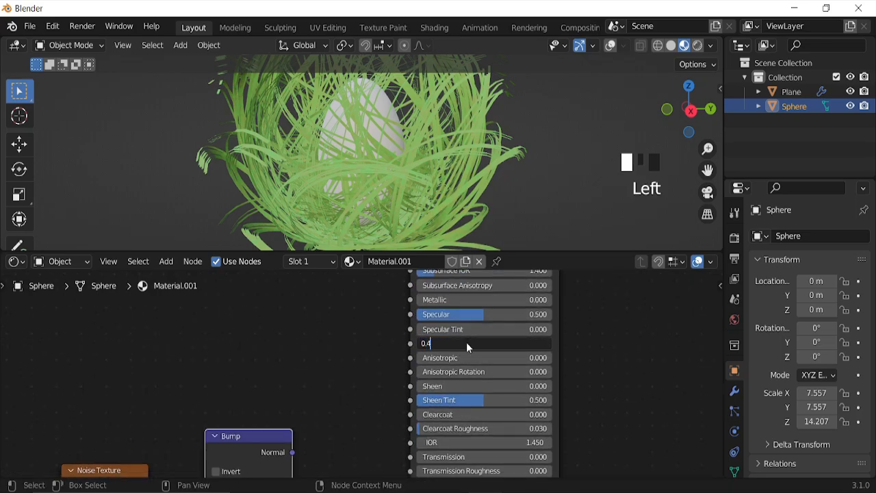
pyautogui.write('0.4')
pyautogui.press('Return')
# Connect the Bump node's Normal output to the Normal input of the egg's Principled BSDF.
pyautogui.moveTo(298, 454); pyautogui.dragTo(379, 346, button='middle')
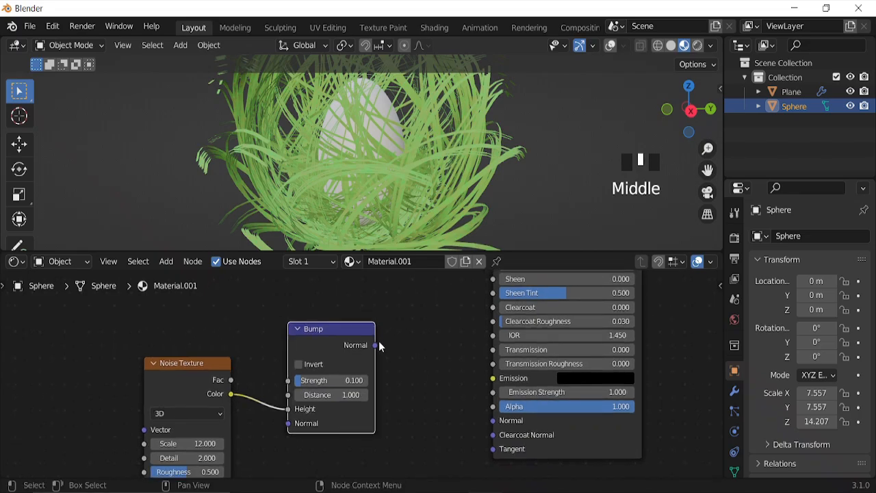
pyautogui.moveTo(378, 345); pyautogui.dragTo(495, 421)
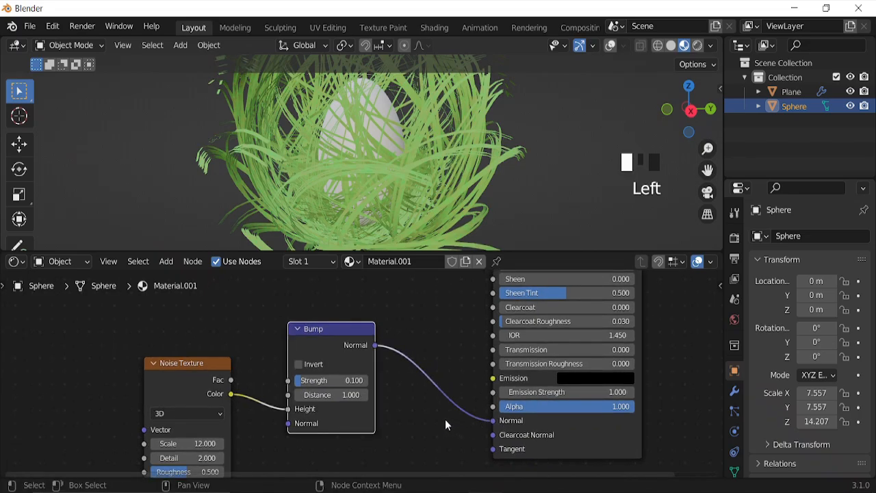
pyautogui.click(444, 423)
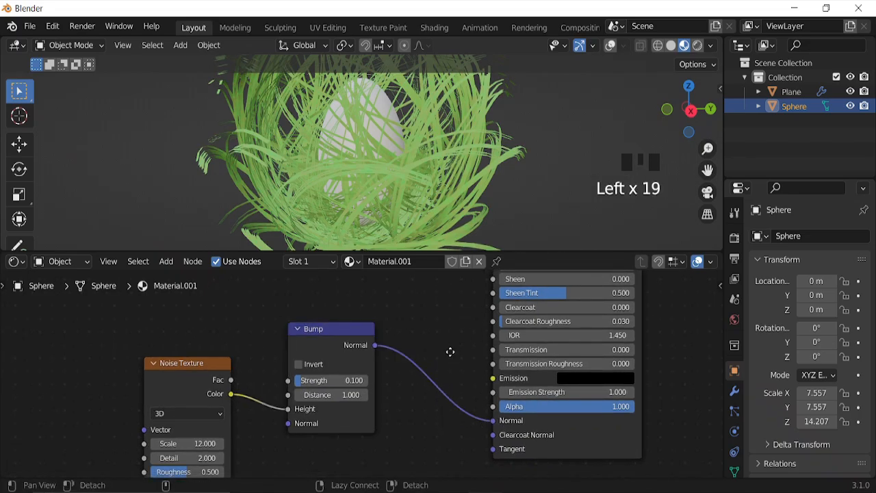
# Set the egg's Base Color to orange with hue 0.071, saturation 0.890 and value 0.800, and check the egg in the viewport.
pyautogui.moveTo(452, 352); pyautogui.dragTo(386, 428, button='middle')
pyautogui.moveTo(452, 288); pyautogui.dragTo(379, 419, button='middle')
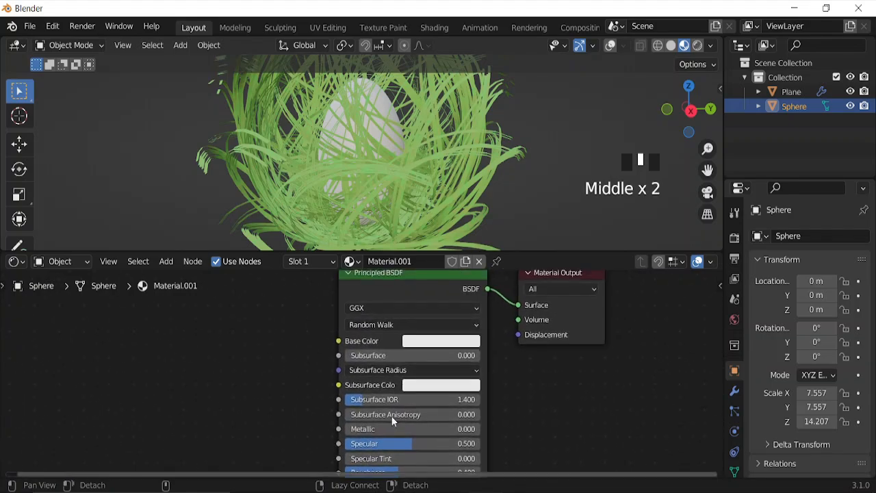
pyautogui.click(439, 345)
pyautogui.moveTo(453, 201); pyautogui.dragTo(443, 221)
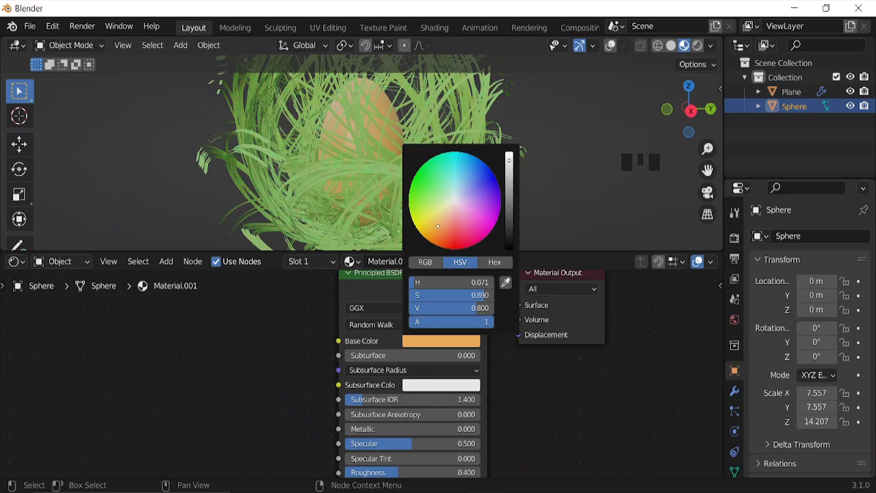
pyautogui.scroll(3, 373, 154)
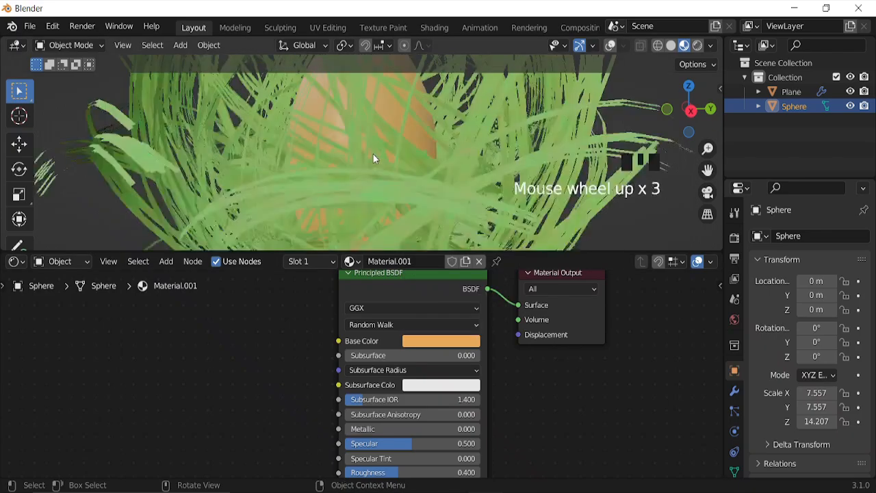
pyautogui.scroll(1, 371, 151)
pyautogui.scroll(-8, 354, 151)
# Turn the viewport overlays on, add a plane mesh and scale it by 20.
pyautogui.moveTo(441, 160); pyautogui.dragTo(607, 55, button='middle')
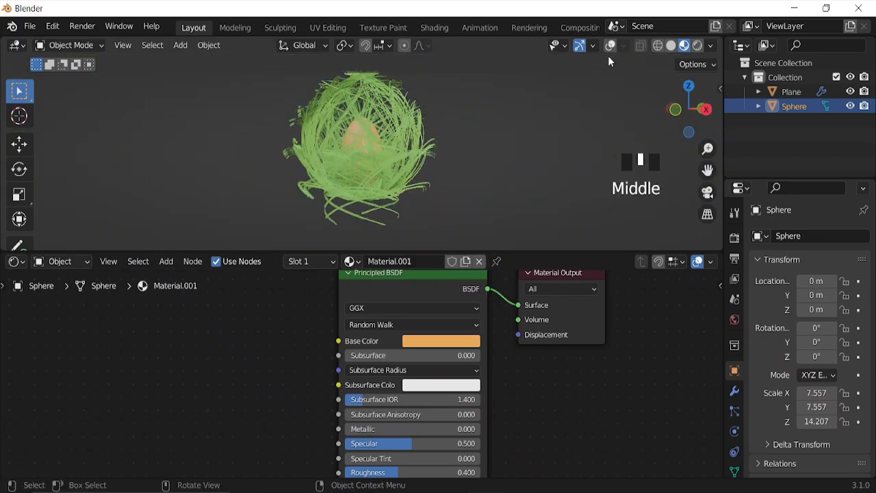
pyautogui.click(609, 46)
pyautogui.hotkey('shift', 'a')
pyautogui.moveTo(494, 127)
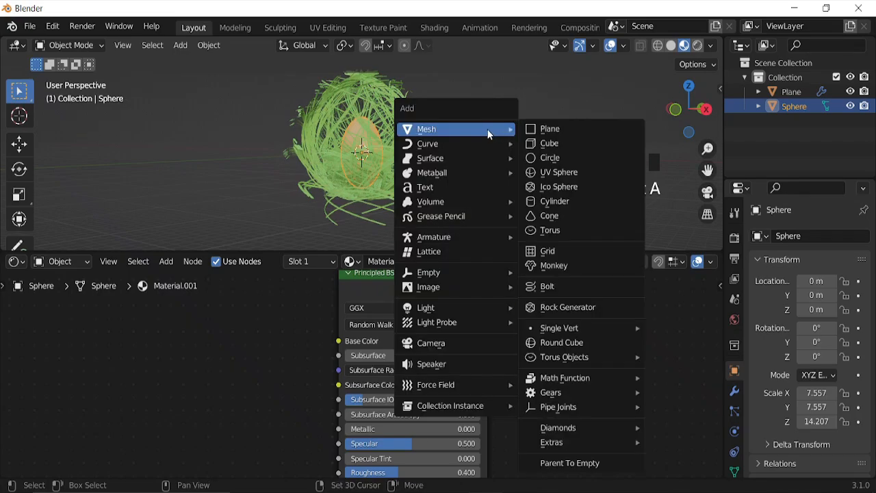
pyautogui.click(566, 130)
pyautogui.write('s20')
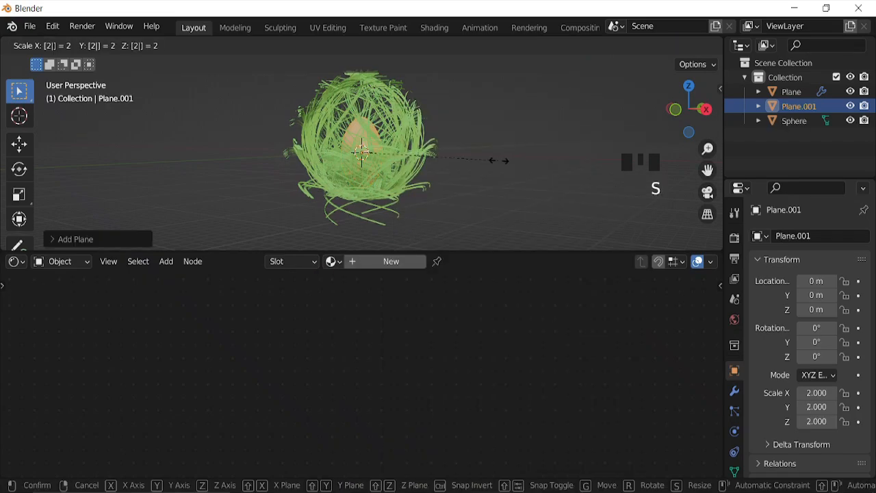
pyautogui.press('Return')
# In right orthographic view, enlarge the new plane to a scale of about 118 and lower it beneath the nest to about Z -18.7 m.
pyautogui.press('KP_3')
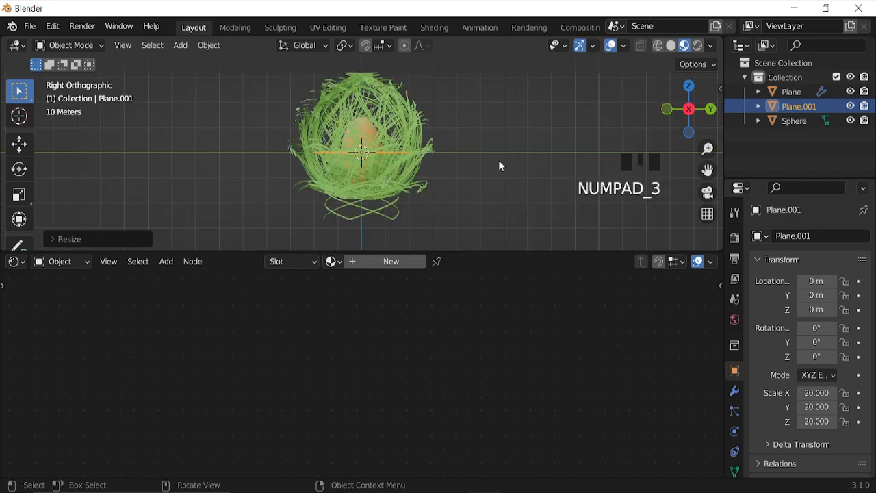
pyautogui.press('s')
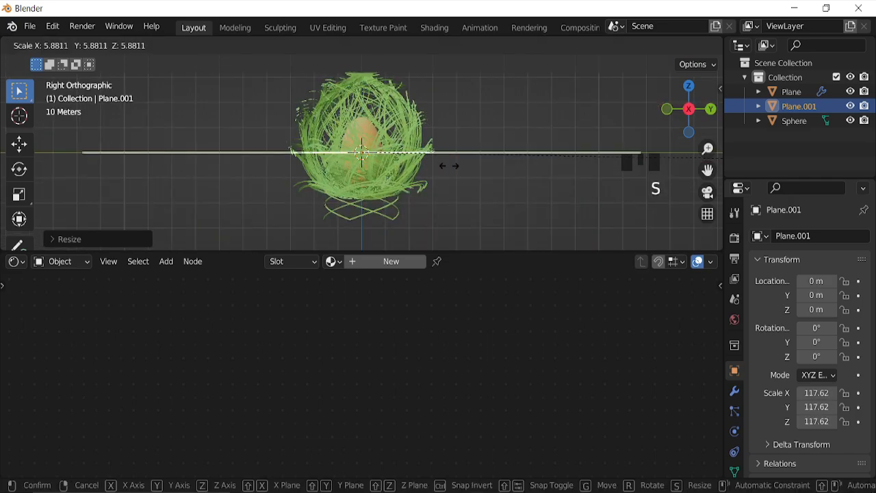
pyautogui.click(448, 167)
pyautogui.press('g')
pyautogui.press('z')
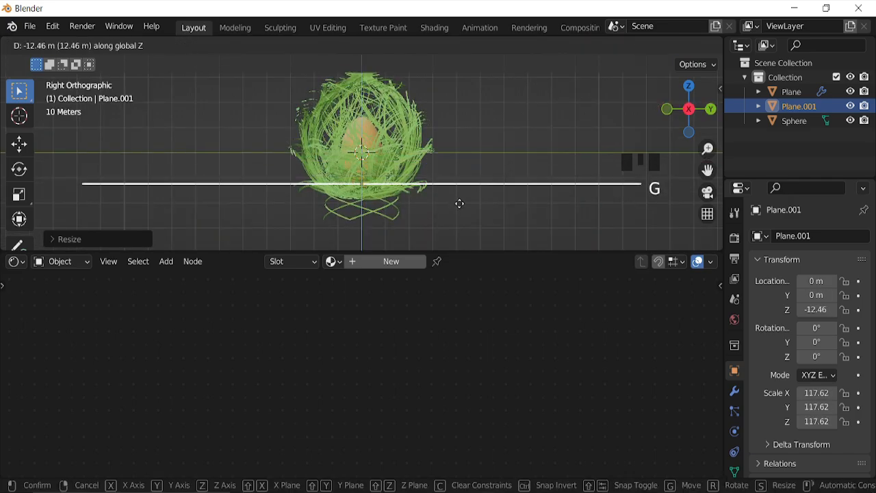
pyautogui.click(444, 195)
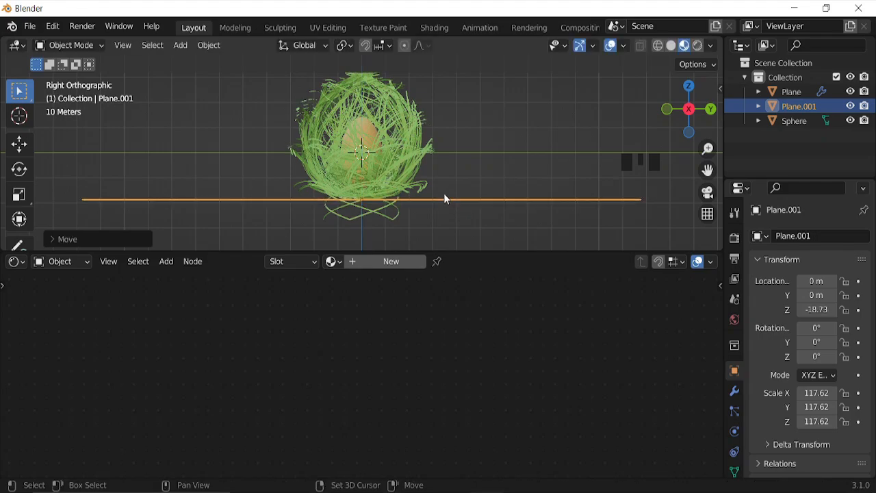
# Enlarge the ground plane further to a scale of about 298.
pyautogui.moveTo(444, 193); pyautogui.dragTo(431, 175, button='middle')
pyautogui.press('s')
pyautogui.click(537, 168)
pyautogui.scroll(-5, 419, 187)
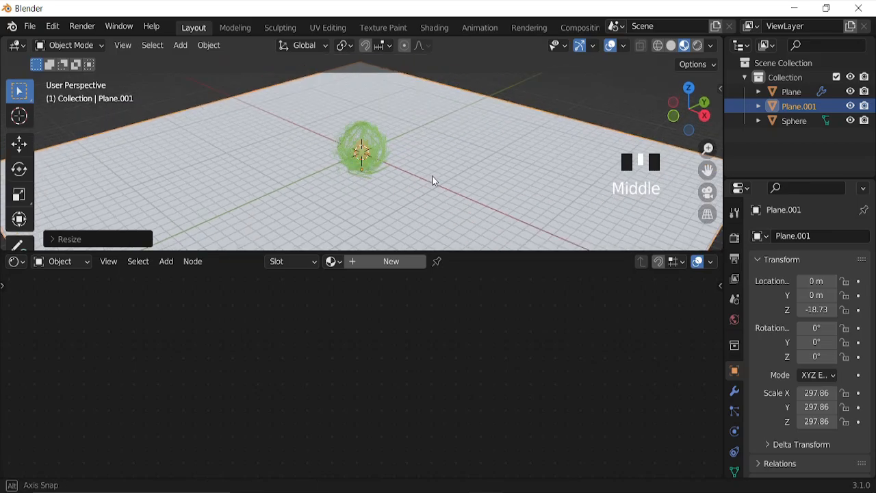
# Add a Sun light and raise it along Z to about 63.5 m above the origin.
pyautogui.hotkey('shift', 'a')
pyautogui.moveTo(404, 355)
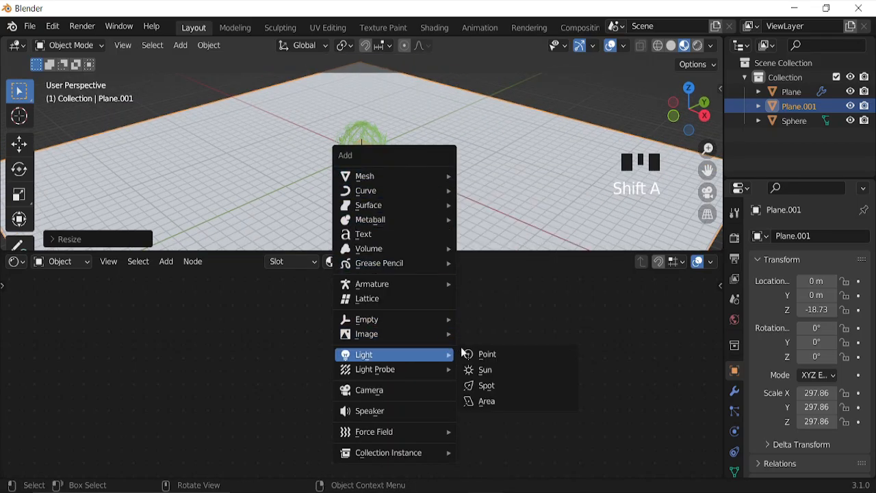
pyautogui.click(483, 371)
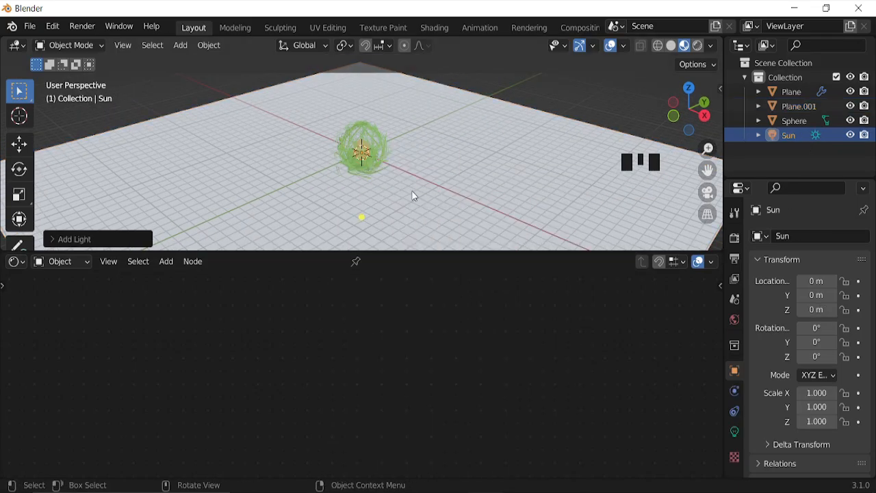
pyautogui.press('g')
pyautogui.press('z')
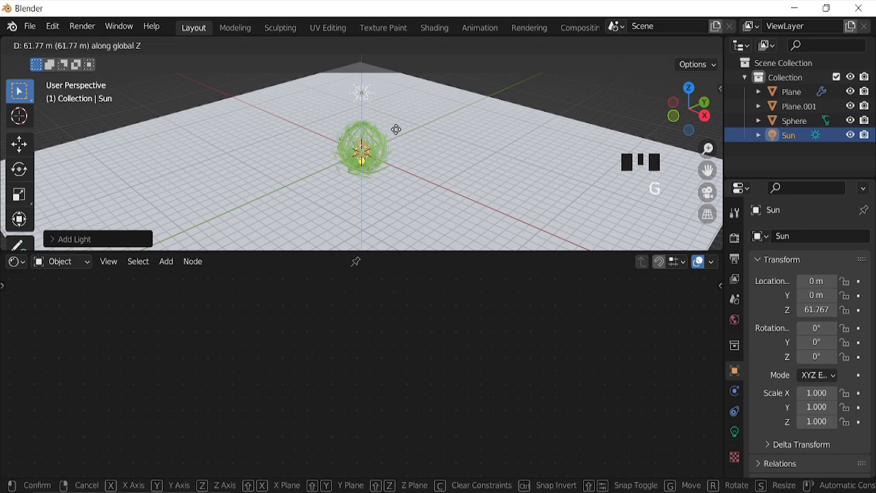
pyautogui.click(395, 137)
# Move the sun along X to about 75.9 m and rotate it about 42° around Y so it points at the nest.
pyautogui.moveTo(379, 172); pyautogui.dragTo(401, 143, button='middle')
pyautogui.press('g')
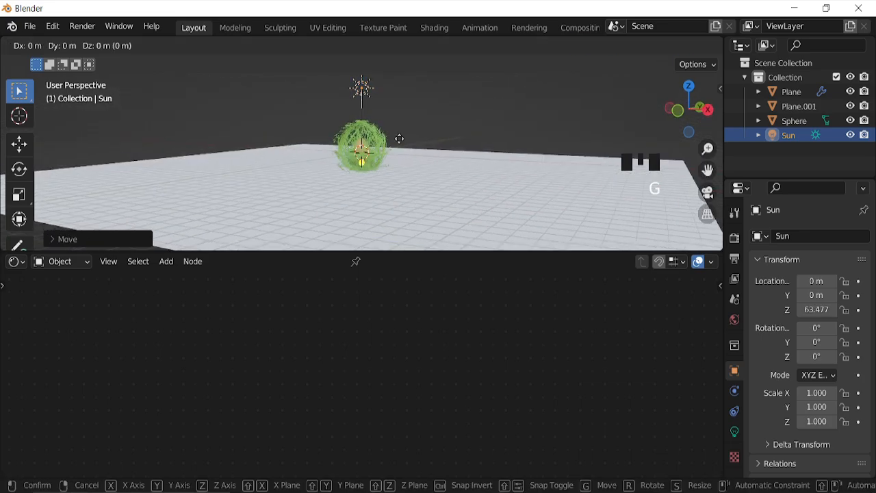
pyautogui.press('x')
pyautogui.click(469, 161)
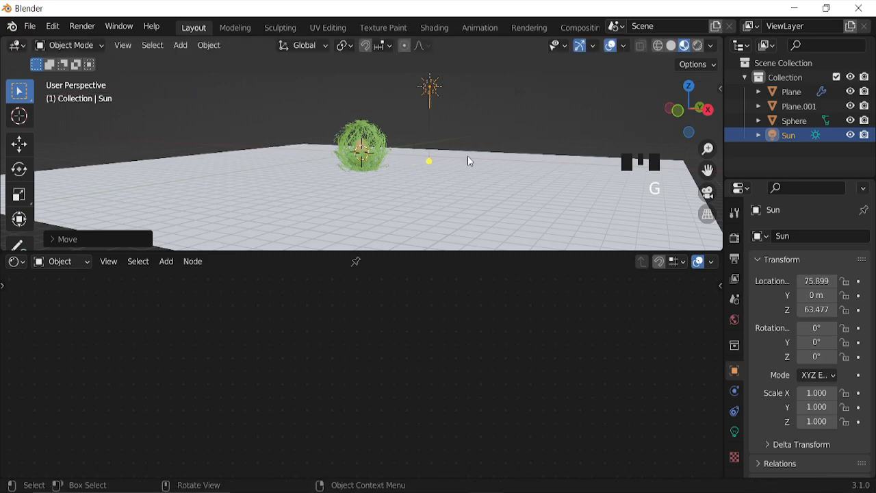
pyautogui.press('r')
pyautogui.press('y')
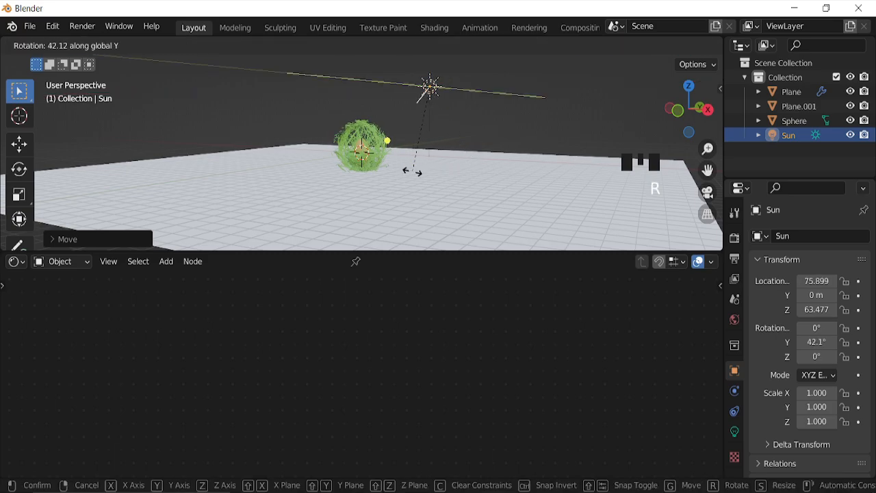
pyautogui.click(412, 172)
# Set the sun light's Strength to 20.
pyautogui.click(735, 432)
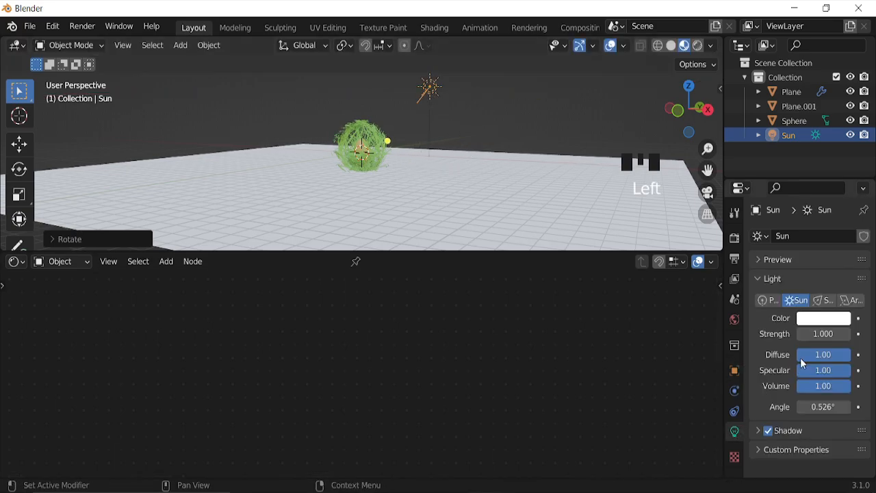
pyautogui.click(818, 333)
pyautogui.press('Return')
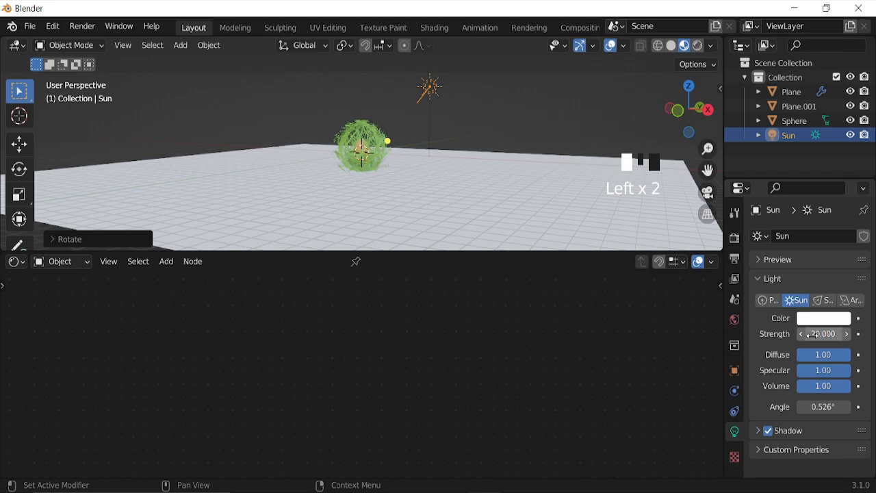
# Create a new material for the ground plane and darken its Base Color to near black.
pyautogui.click(540, 221)
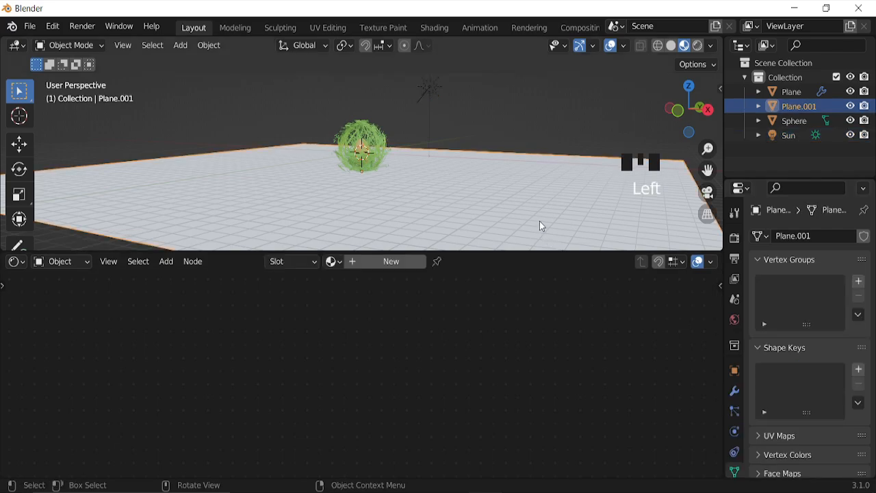
pyautogui.click(393, 266)
pyautogui.click(447, 343)
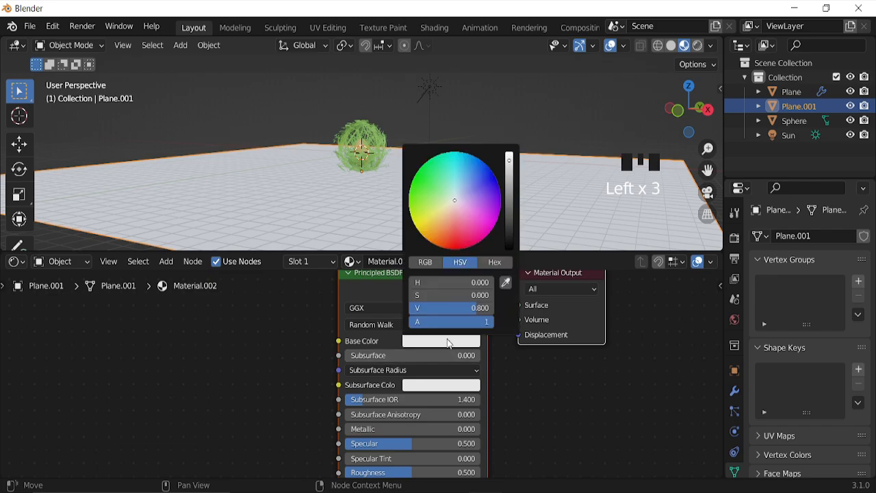
pyautogui.moveTo(510, 169); pyautogui.dragTo(508, 244)
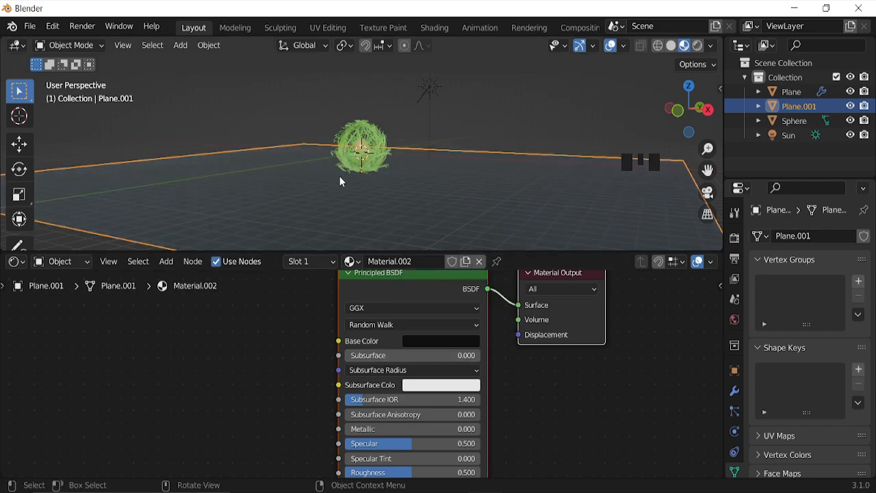
# Add a camera to the scene while viewing the nest from an elevated angle.
pyautogui.press('KP_0')
pyautogui.moveTo(339, 176); pyautogui.dragTo(417, 180, button='middle')
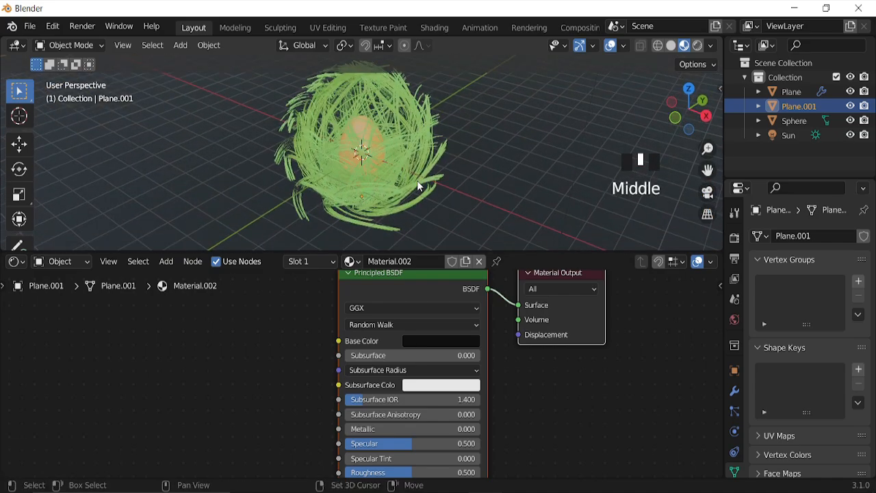
pyautogui.hotkey('shift', 'a')
pyautogui.click(390, 268)
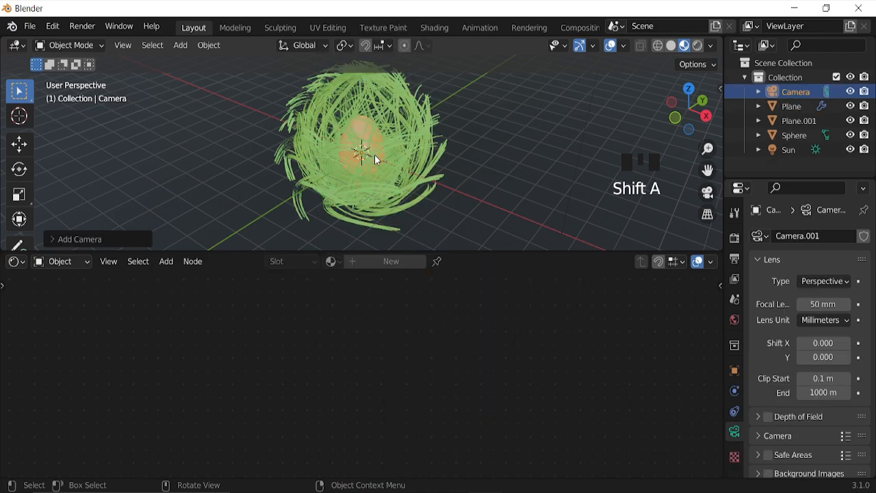
# Align the new camera to the current view of the nest and adjust its height along the Z axis.
pyautogui.press('ctrl+alt+KP_0')
pyautogui.scroll(-4, 375, 154)
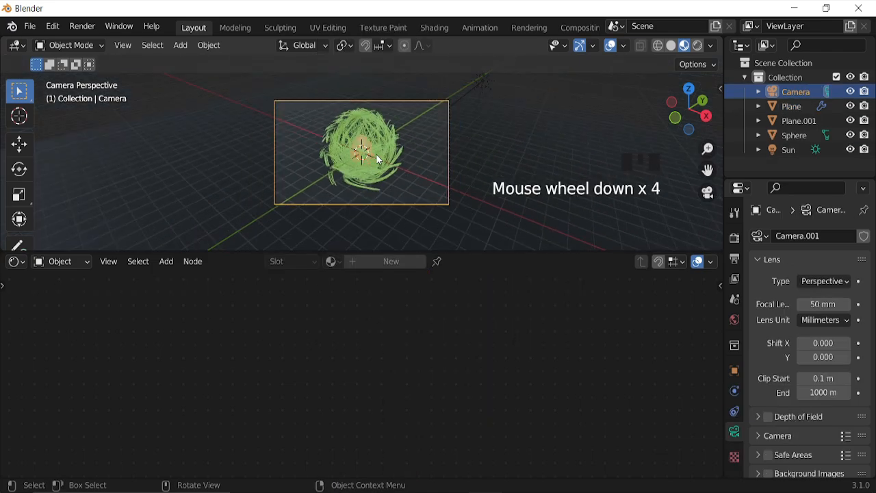
pyautogui.scroll(2, 377, 153)
pyautogui.press('g')
pyautogui.press('z')
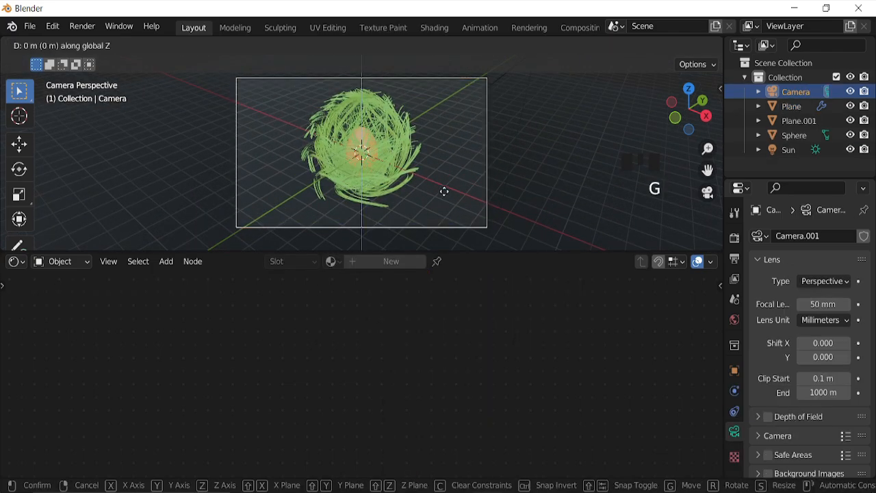
pyautogui.click(441, 143)
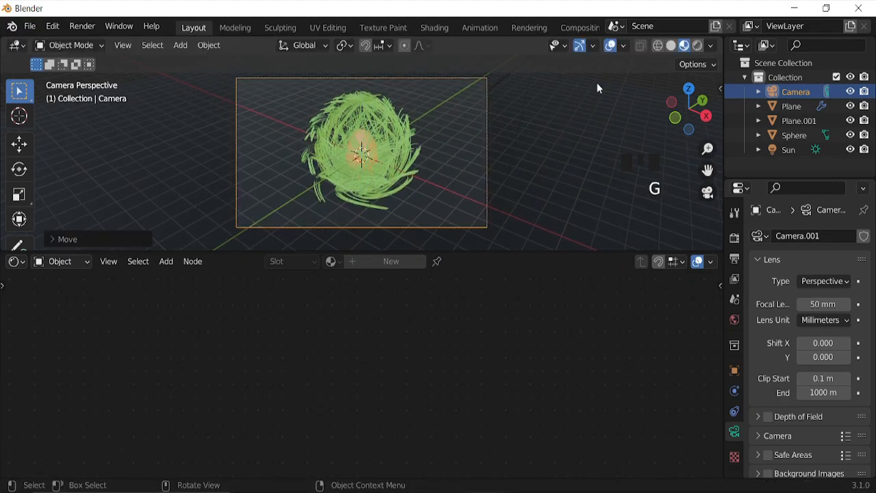
# Hide the viewport overlays and preview the scene in rendered shading with the Cycles render engine.
pyautogui.click(611, 46)
pyautogui.click(697, 46)
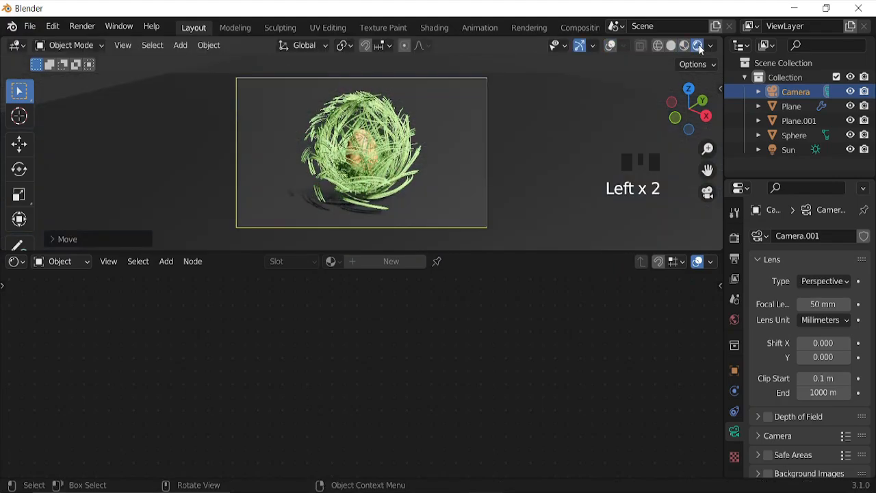
pyautogui.click(734, 237)
pyautogui.click(816, 238)
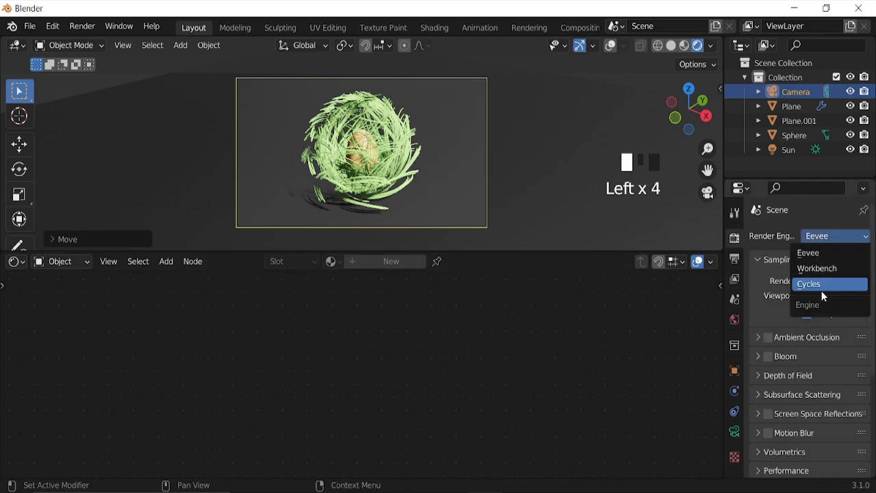
pyautogui.click(814, 285)
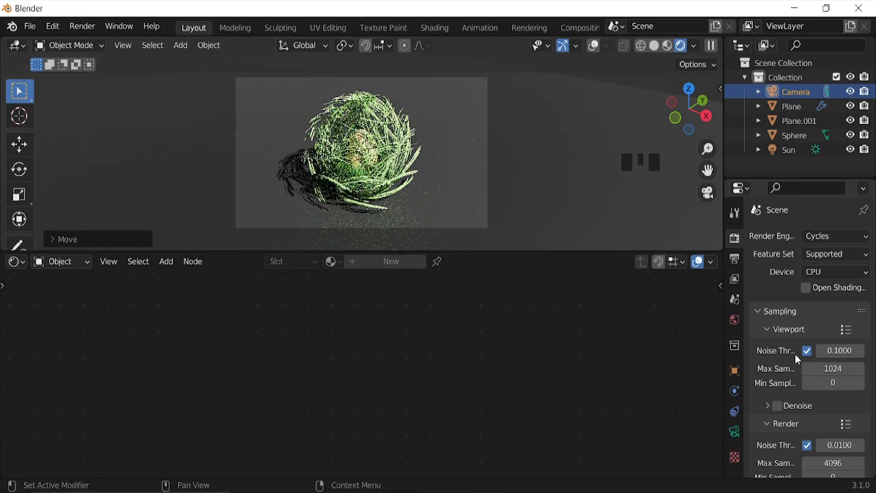
# Set the world background's Strength to 0.
pyautogui.click(733, 320)
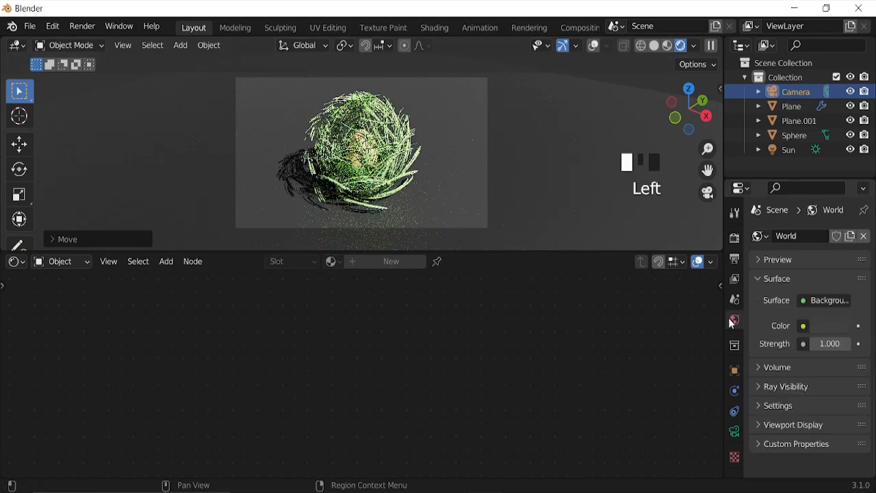
pyautogui.click(824, 344)
pyautogui.write('0')
pyautogui.press('Return')
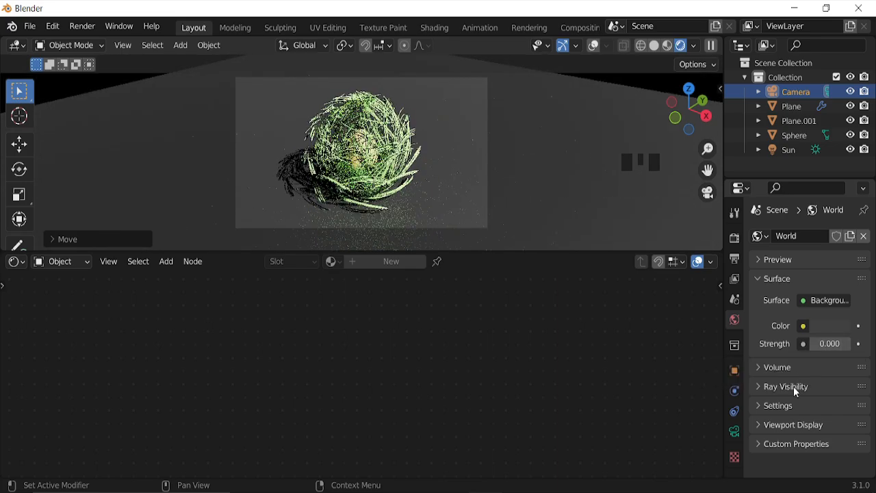
# Set the color management Look to High Contrast and enable Denoise for viewport sampling.
pyautogui.scroll(-5, 776, 411)
pyautogui.click(734, 238)
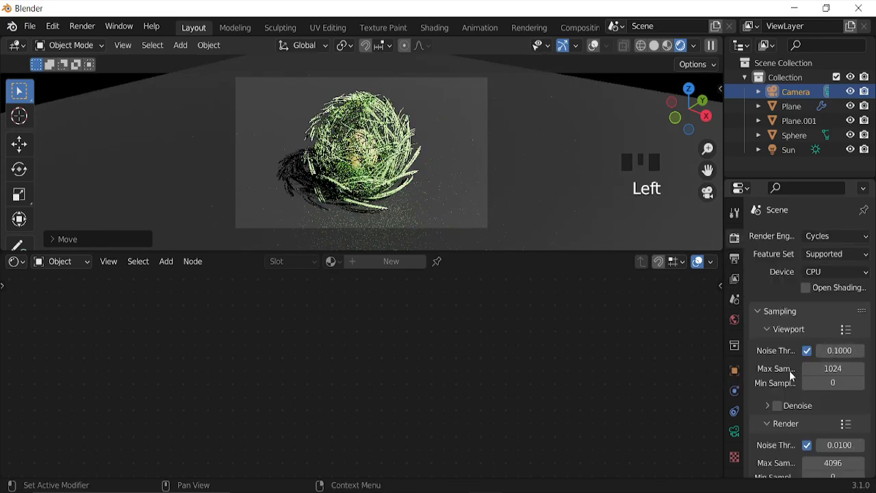
pyautogui.scroll(-15, 780, 369)
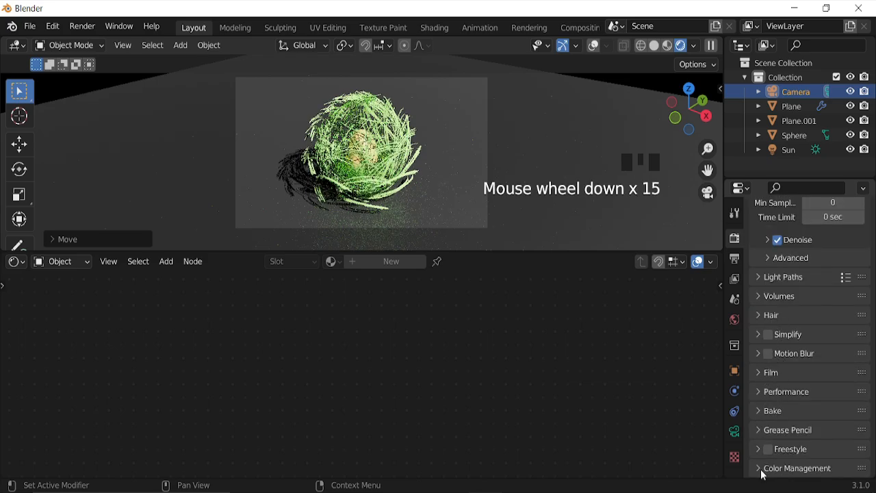
pyautogui.click(763, 468)
pyautogui.scroll(-5, 799, 416)
pyautogui.click(806, 409)
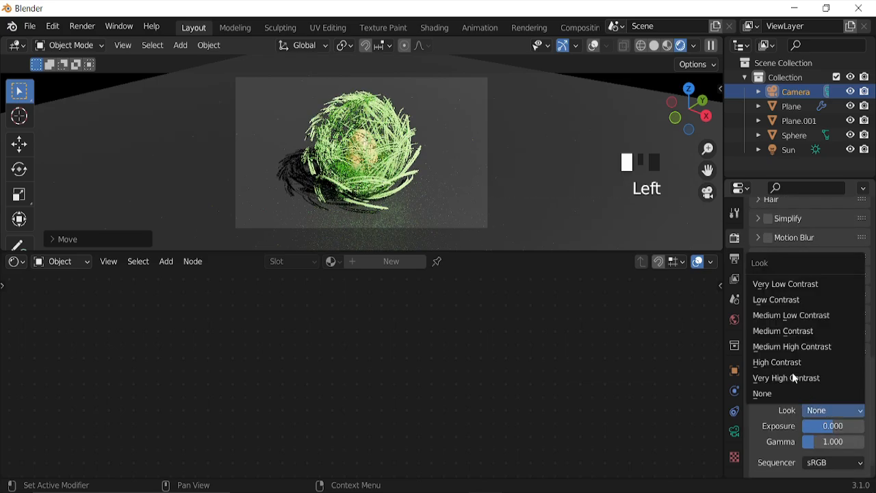
pyautogui.click(787, 362)
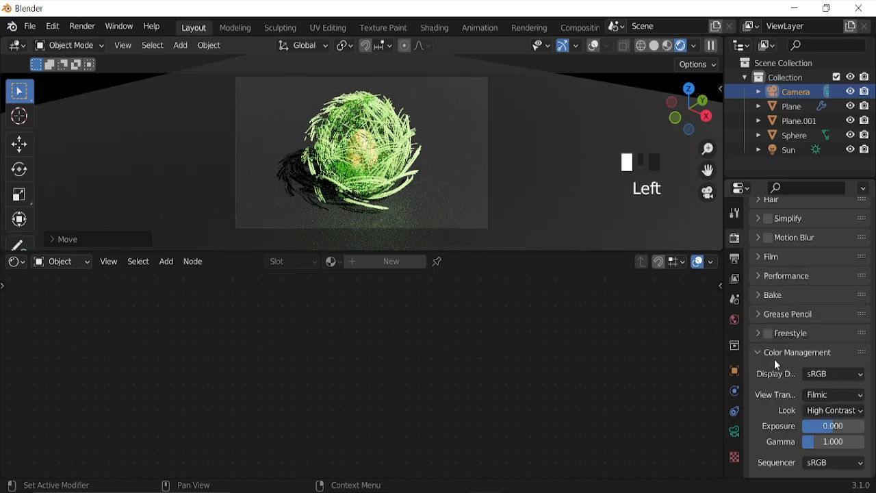
pyautogui.scroll(12, 777, 347)
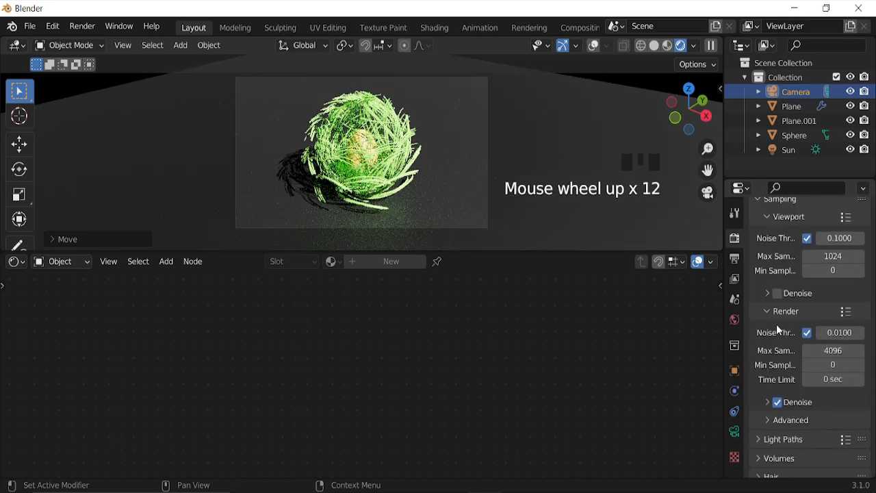
pyautogui.click(777, 293)
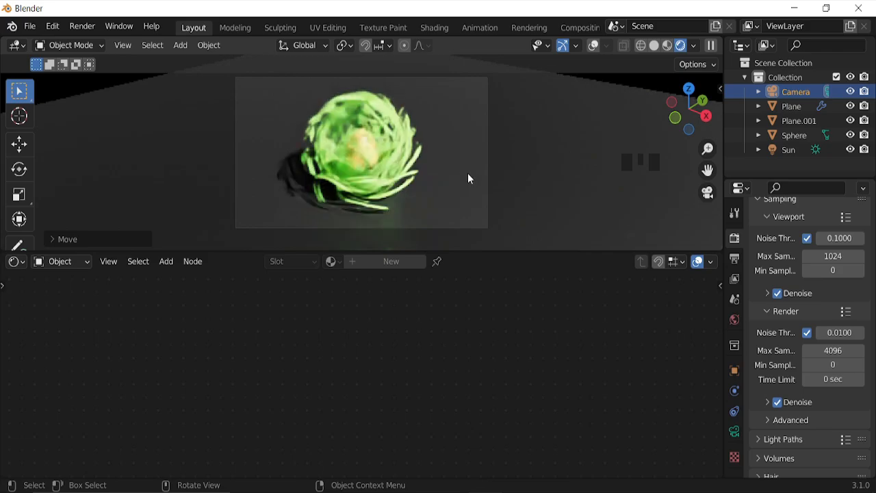
# Set the sun light's Strength to 10 and hide the viewport gizmos.
pyautogui.click(783, 152)
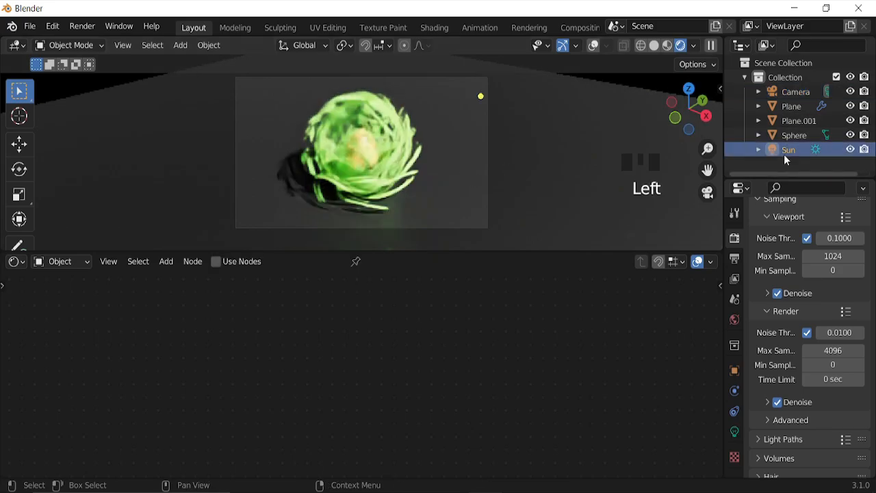
pyautogui.click(734, 432)
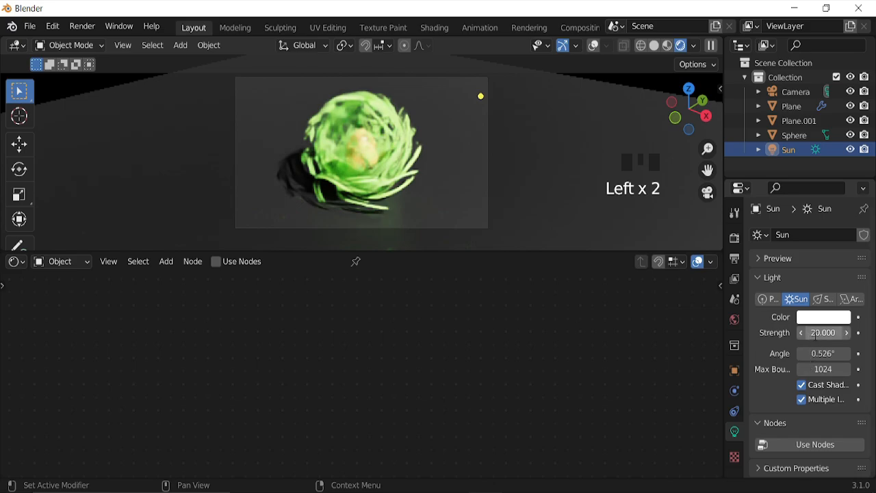
pyautogui.click(822, 332)
pyautogui.write('10')
pyautogui.press('Return')
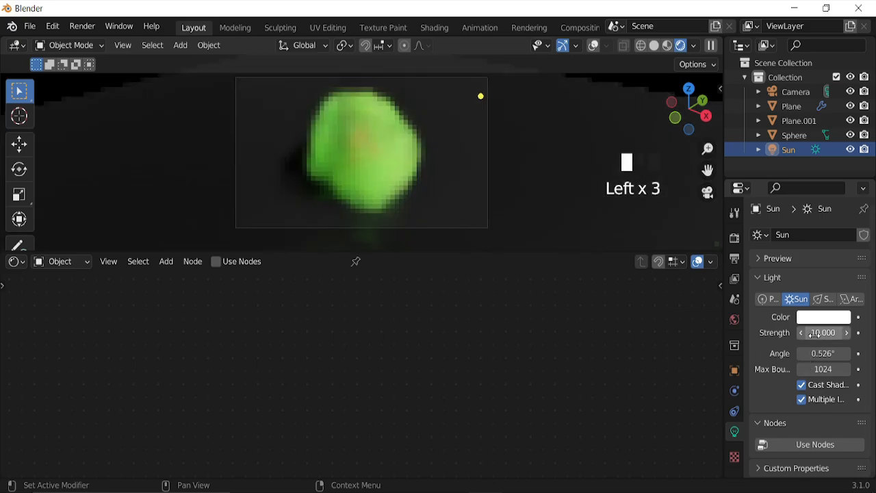
pyautogui.click(563, 48)
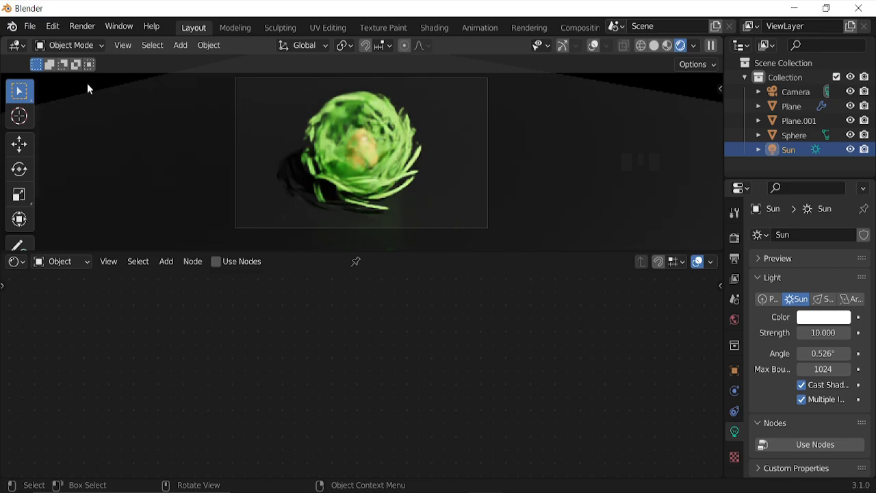
pyautogui.click(81, 25)
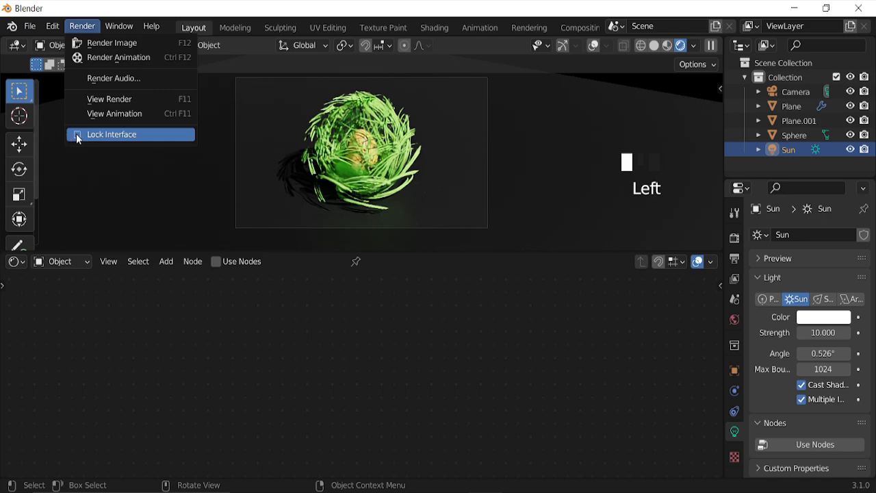
pyautogui.click(78, 137)
pyautogui.click(78, 29)
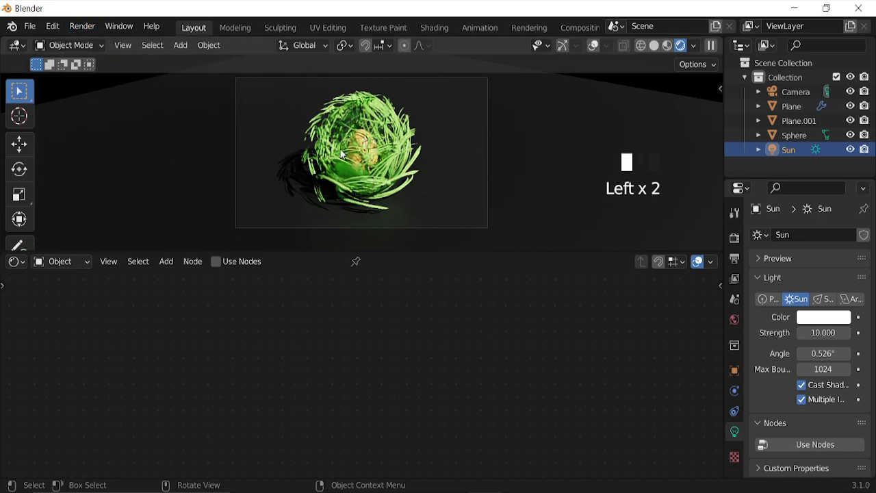
pyautogui.scroll(3, 402, 217)
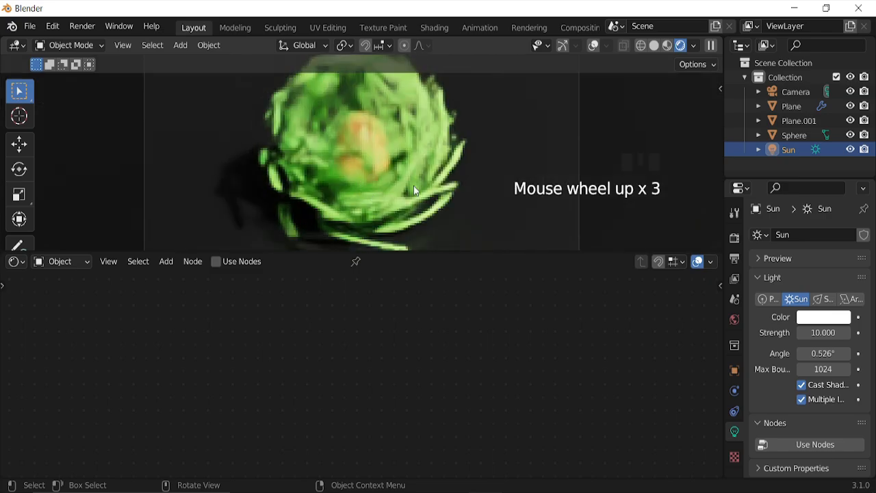